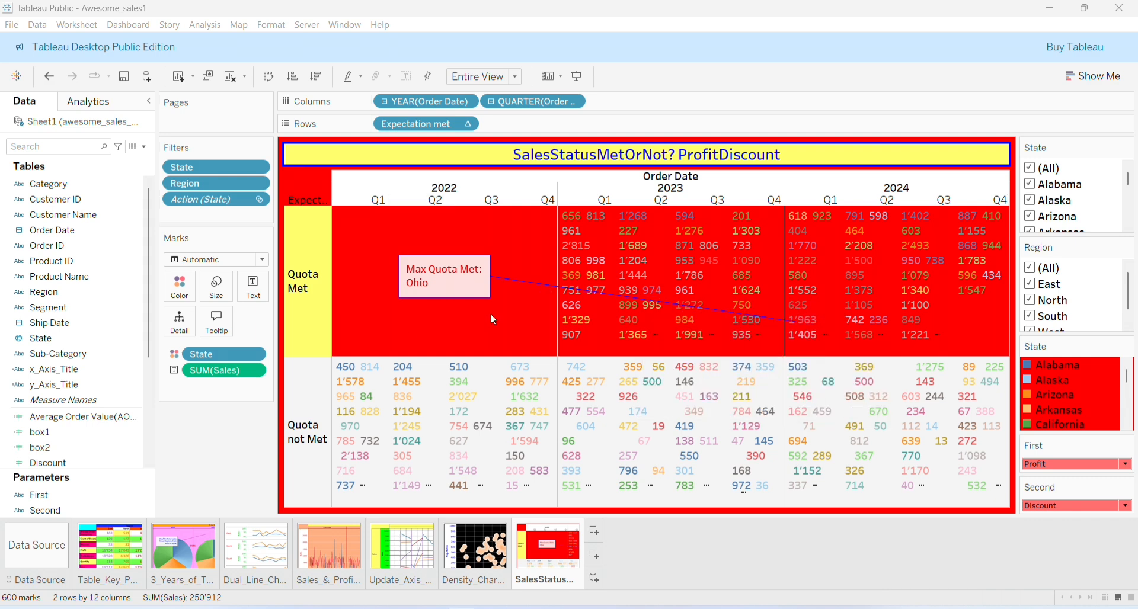
Add a new worksheet and title it Sales_US_States_Map in centred, bold, dark-blue Roboto
left_click(595, 535)
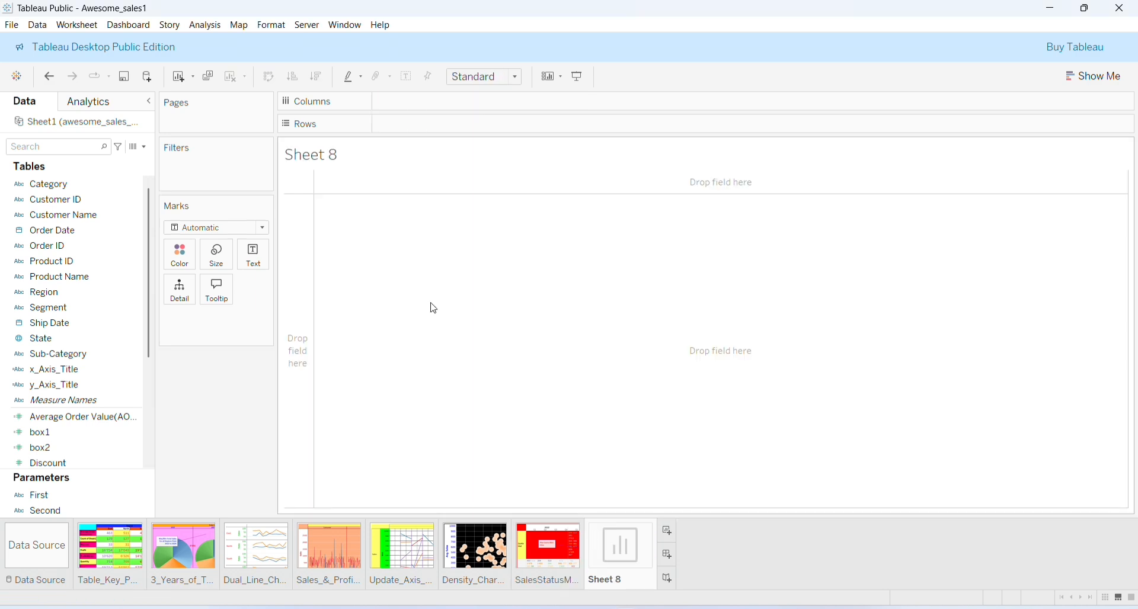
right_click(377, 155)
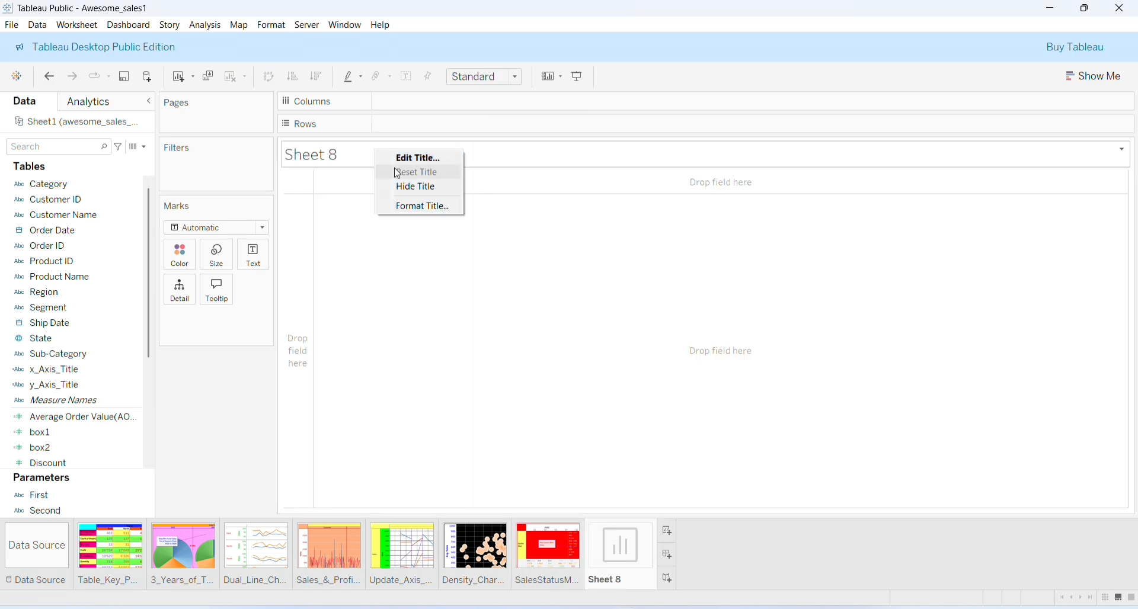
left_click(399, 163)
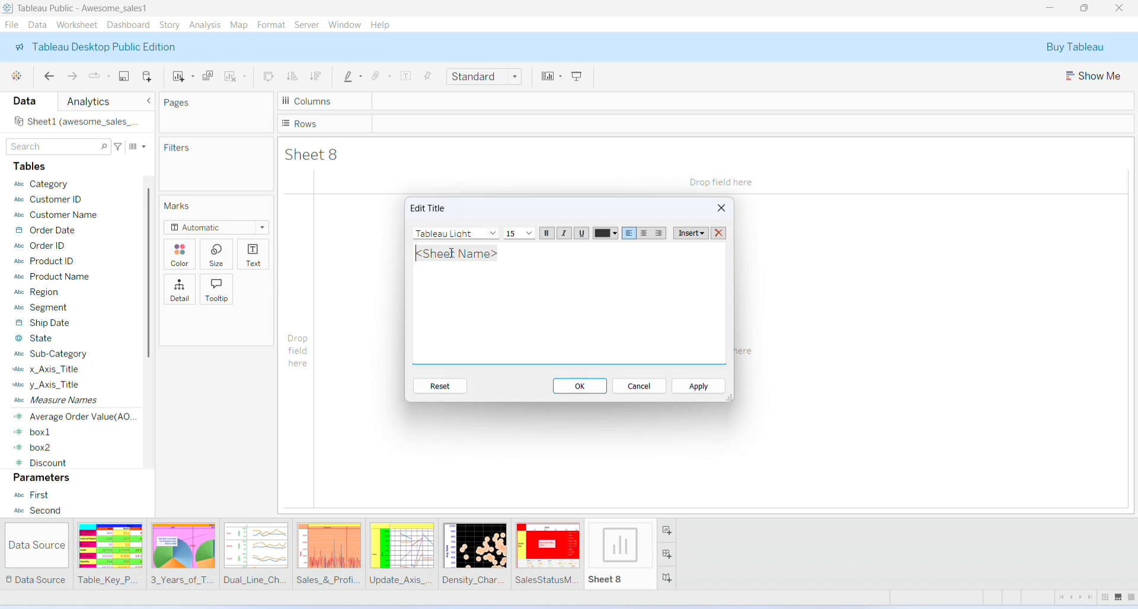
double_click(454, 255)
type("Sales_US_States_Map")
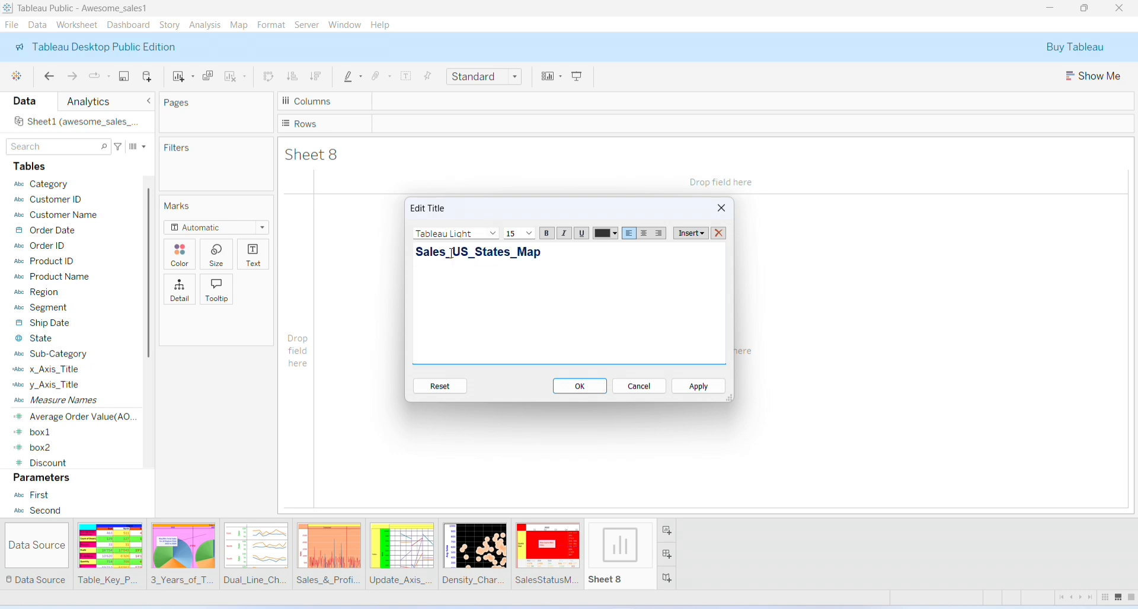
key("ctrl+a")
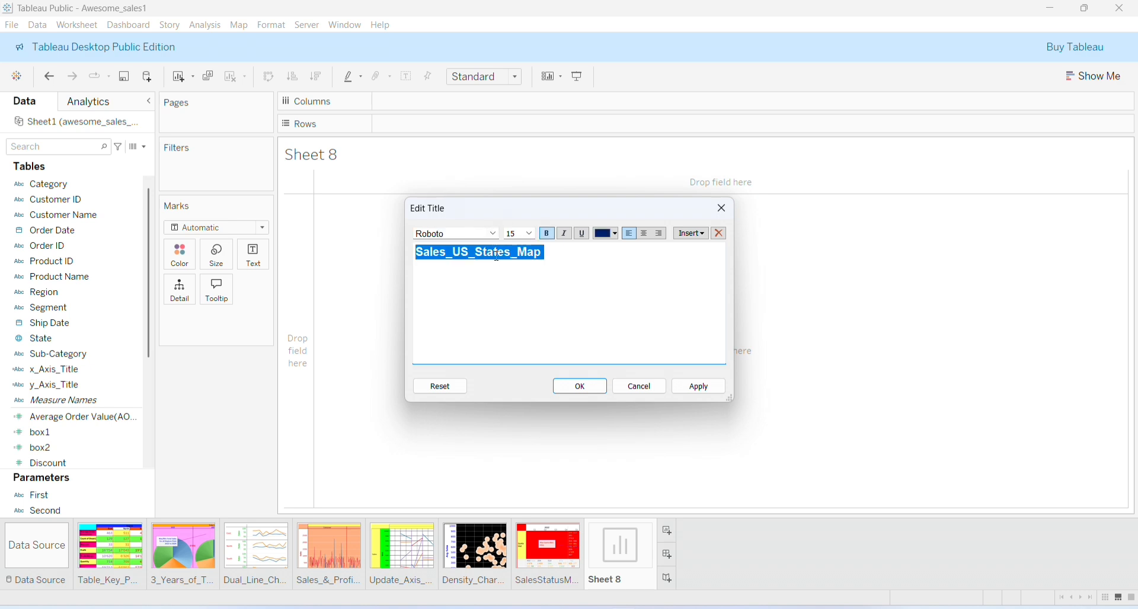
left_click(645, 234)
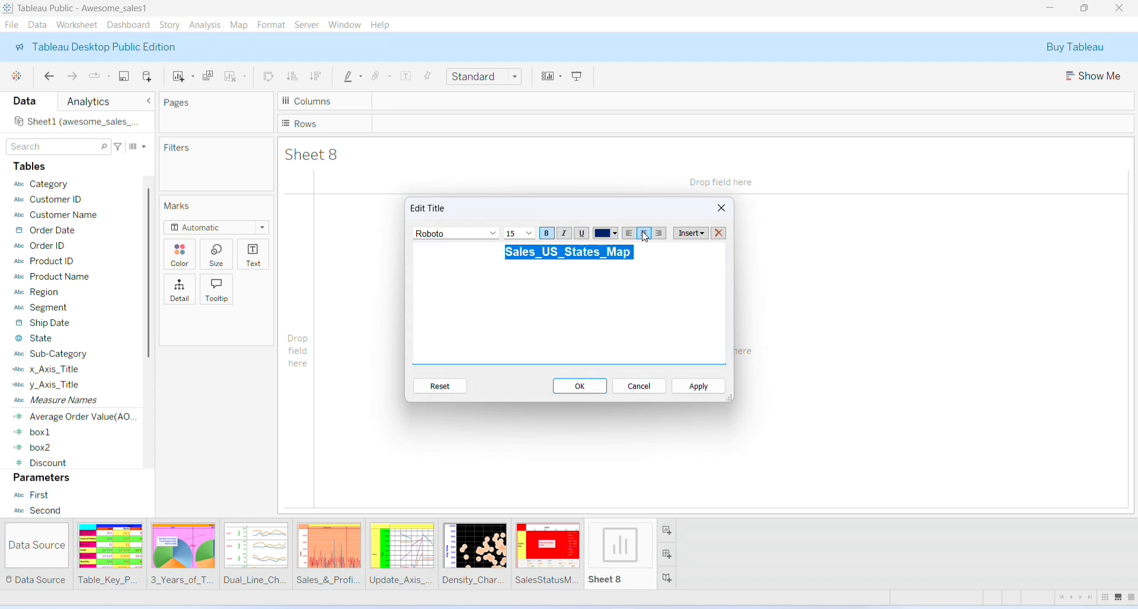
left_click(582, 388)
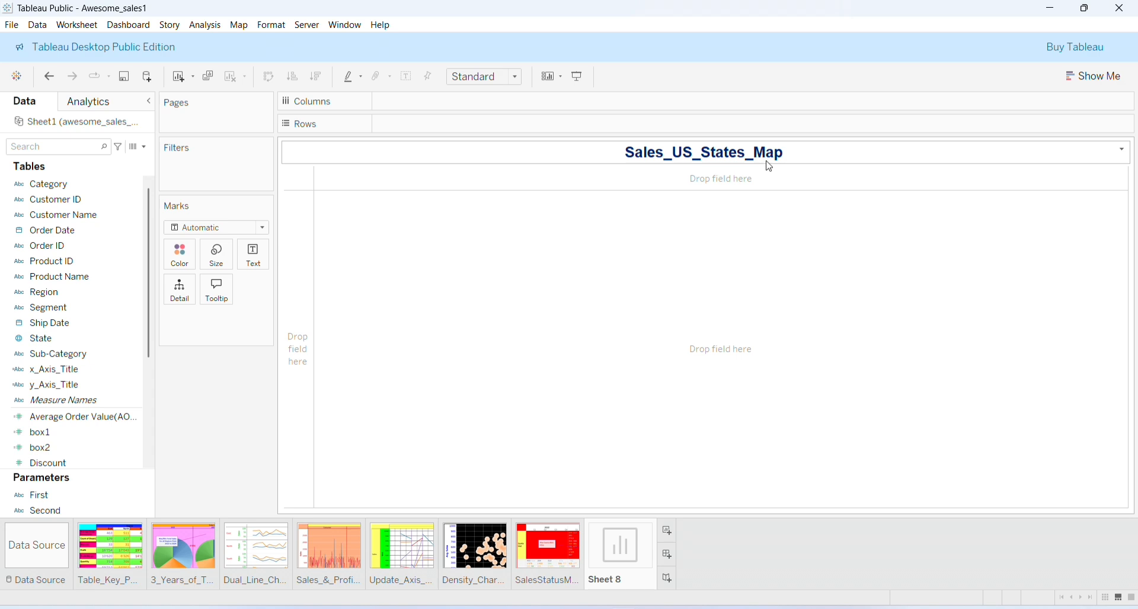
Rename the Sheet 8 tab to Sales_US_States_Map
right_click(619, 584)
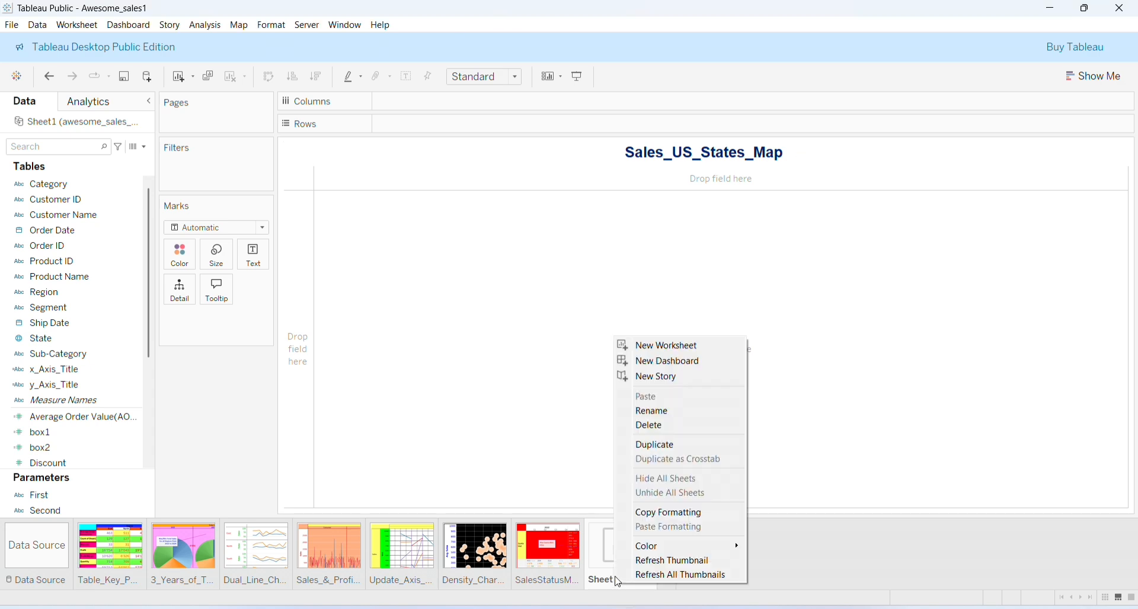
left_click(683, 417)
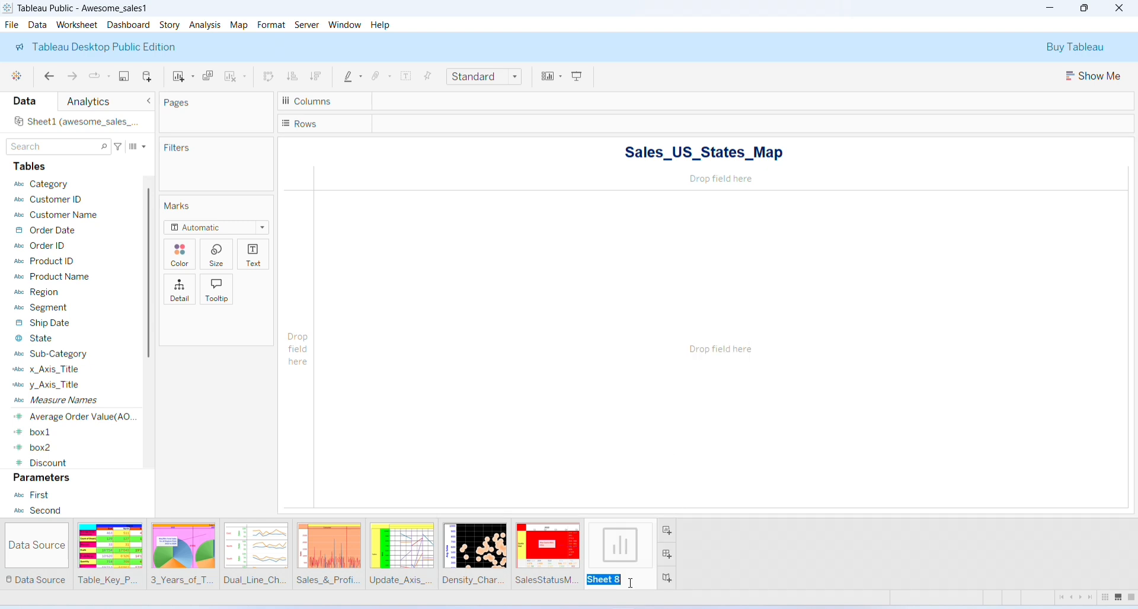
type("Sales_US_States_Map")
key("Return")
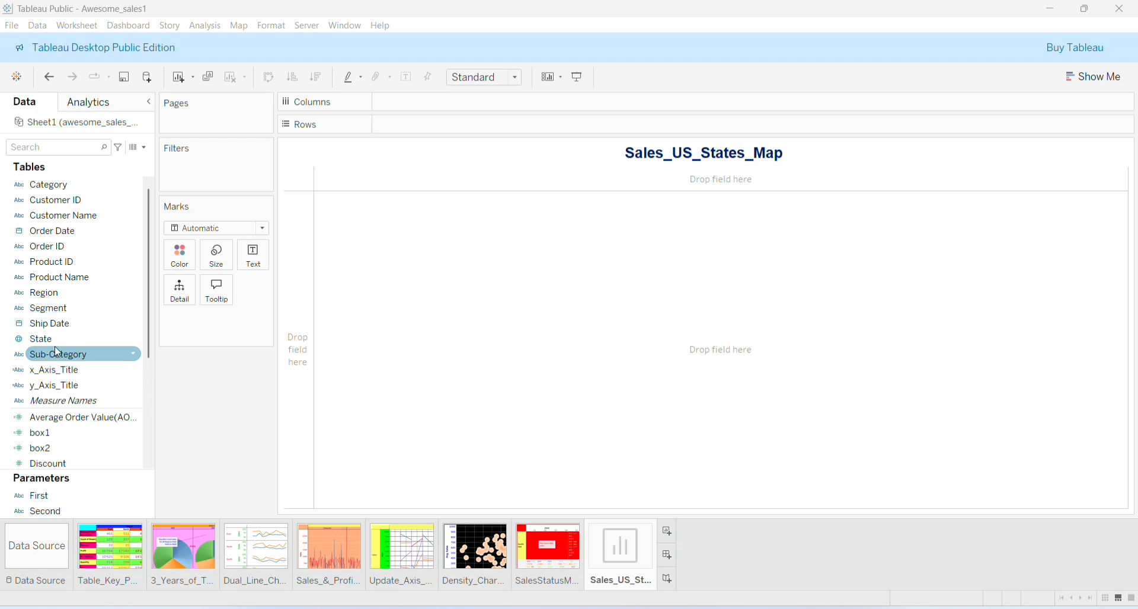
Filter the sheet on State keeping all 50 states, and colour the marks by State
left_click_drag(73, 334, 193, 174)
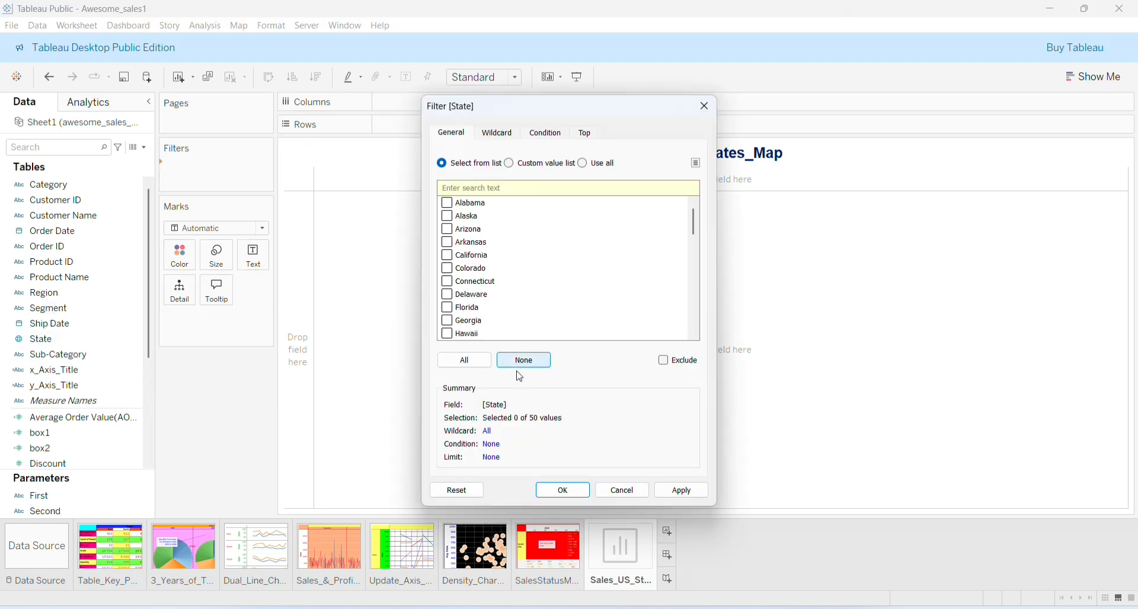
left_click(480, 366)
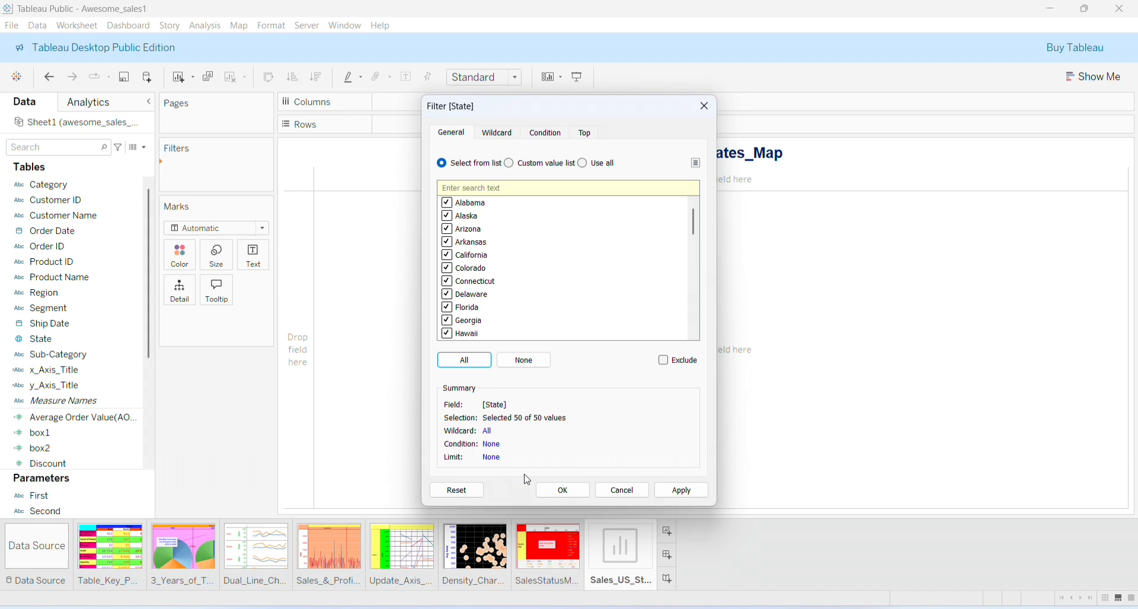
left_click(552, 491)
left_click_drag(85, 339, 186, 268)
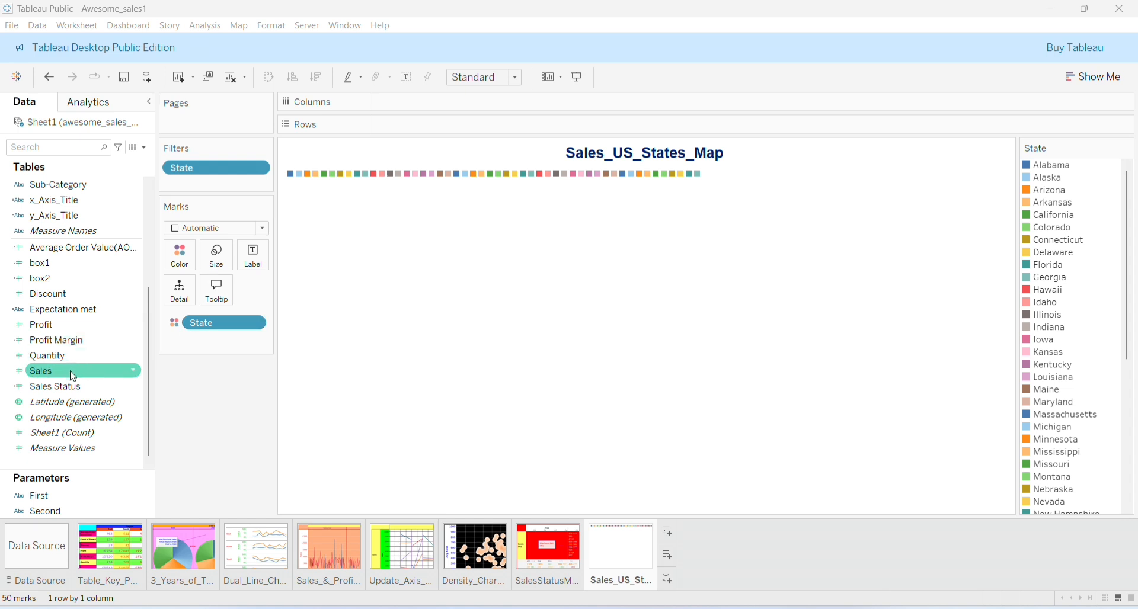
Label the marks with SUM(Sales) and switch the view to a filled map of US states
left_click_drag(73, 377, 256, 267)
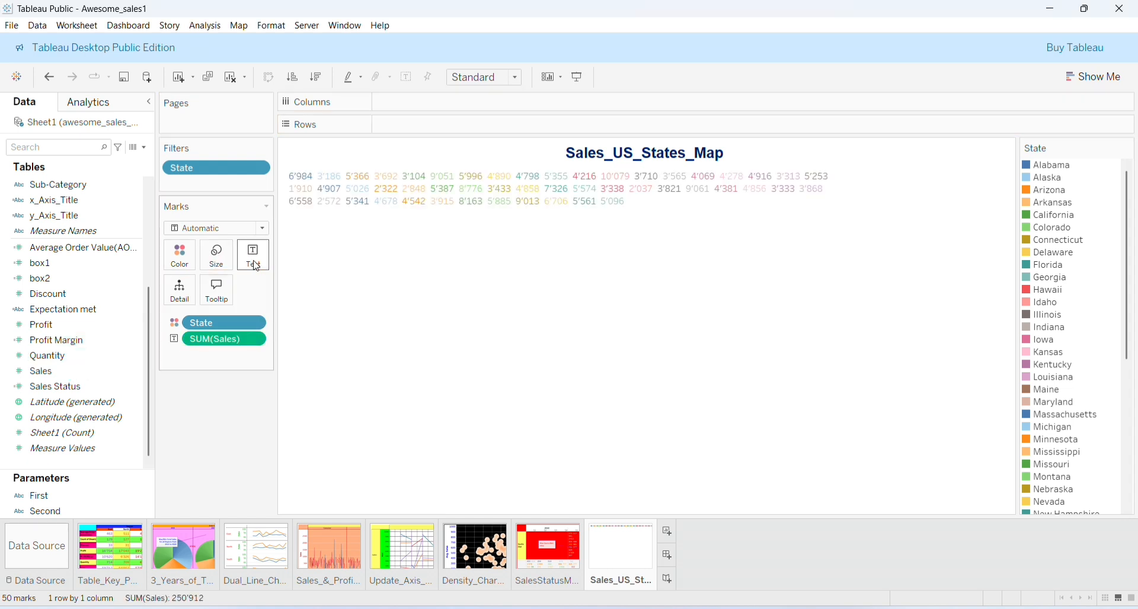
left_click(1108, 79)
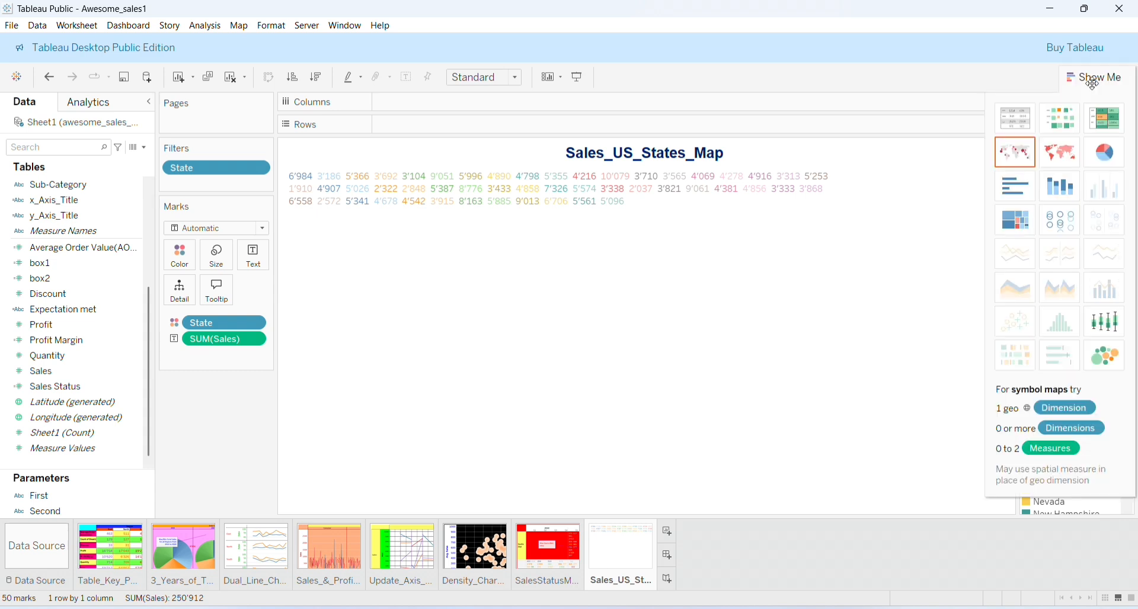
left_click(1054, 157)
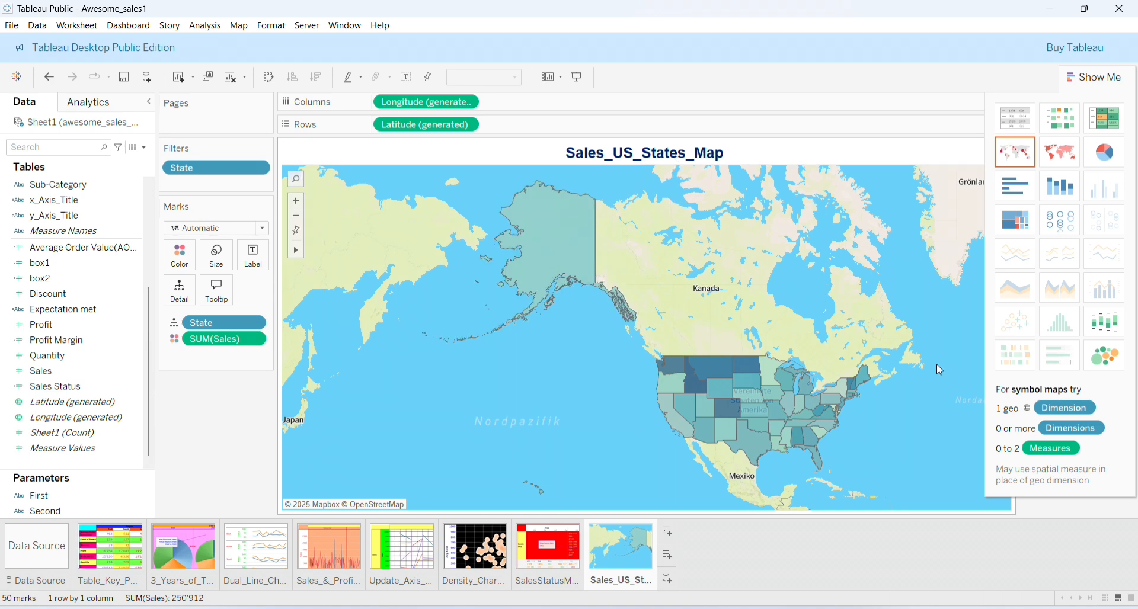
left_click(1096, 80)
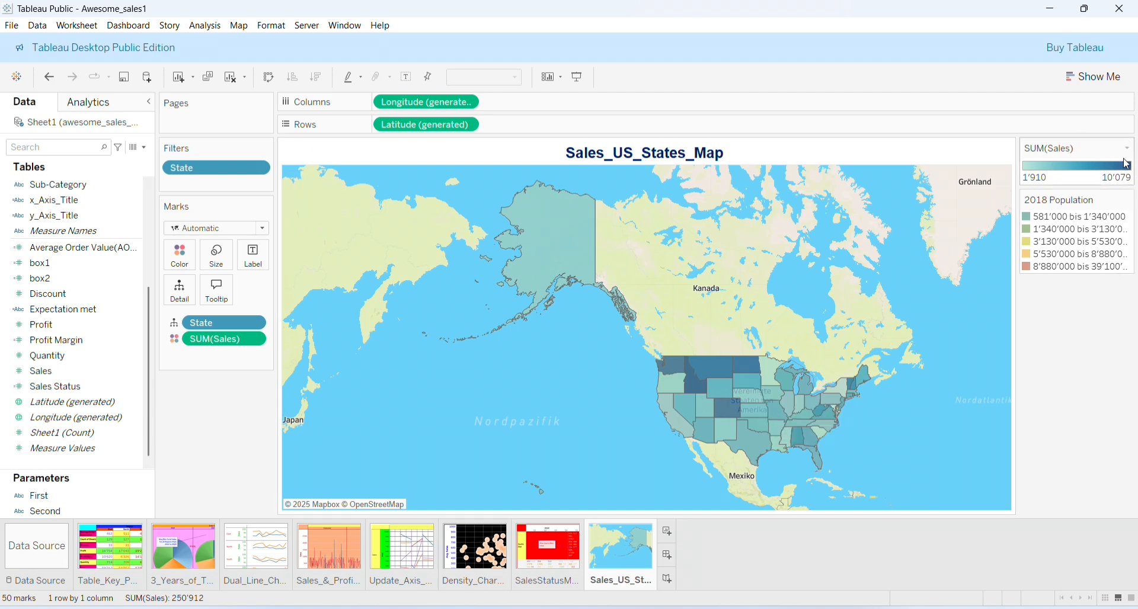
Retitle the population legend from '2018 Population' to '2025 Population'
left_click(1130, 200)
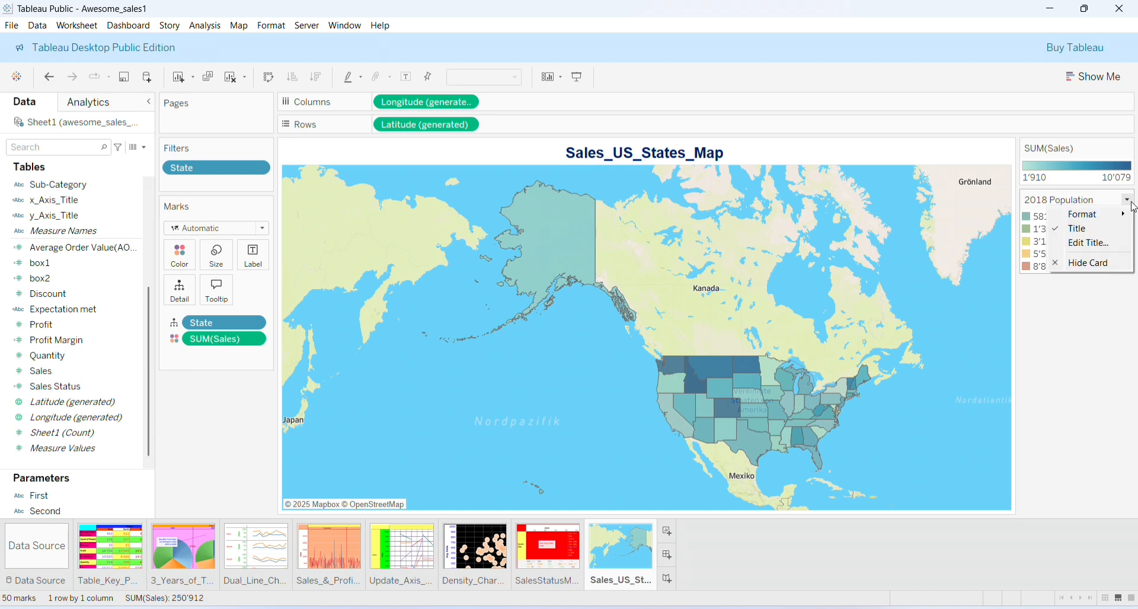
left_click(1107, 245)
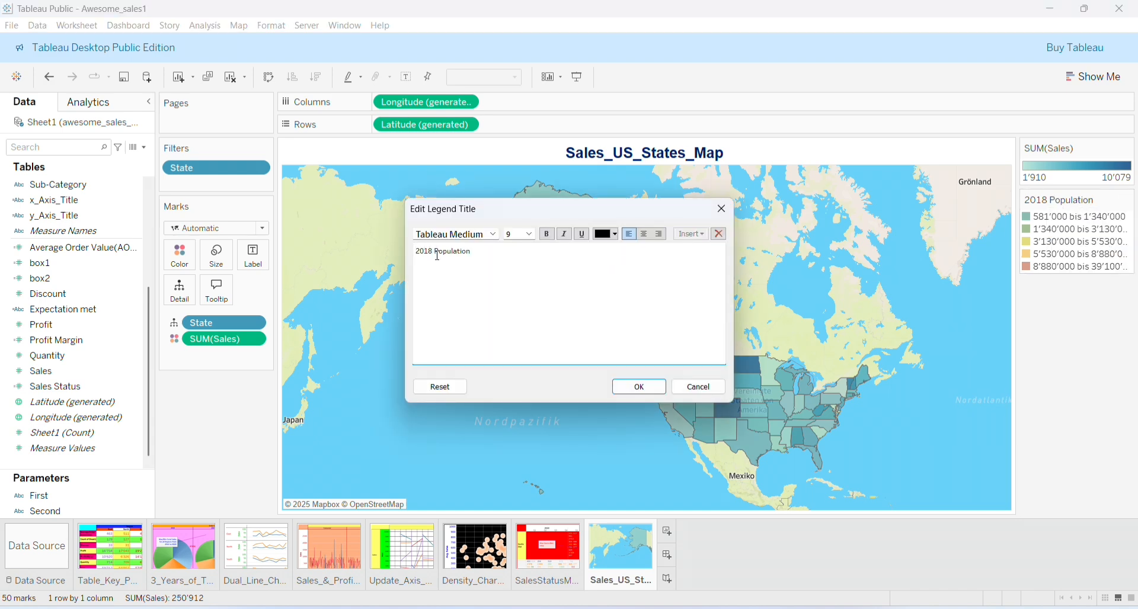
key("BackSpace")
key("BackSpace")
type("25")
left_click(639, 389)
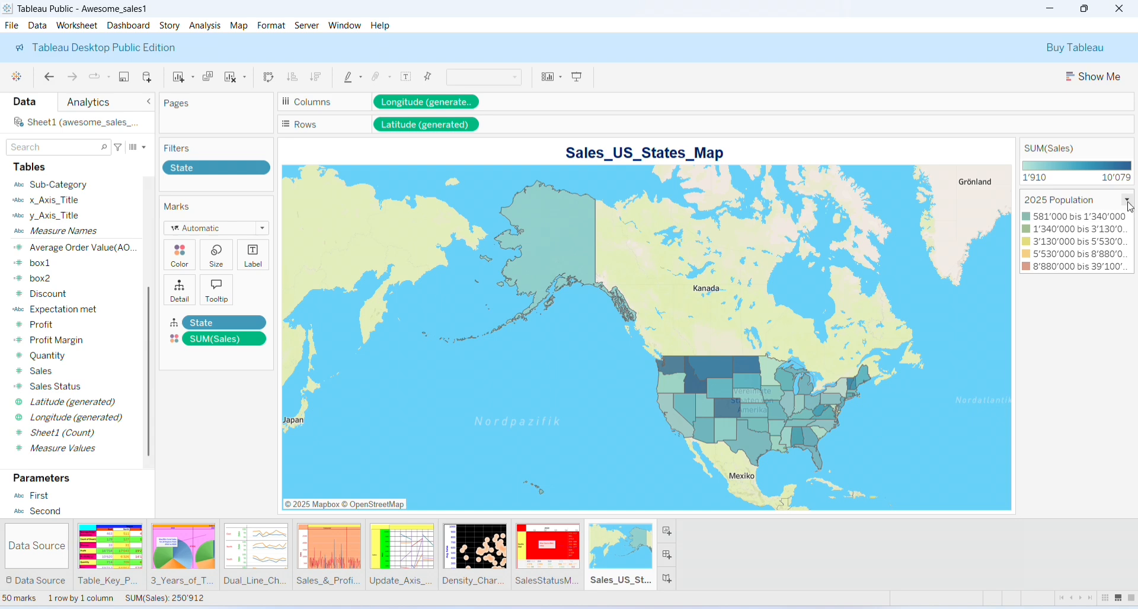
left_click(1131, 204)
left_click(1101, 427)
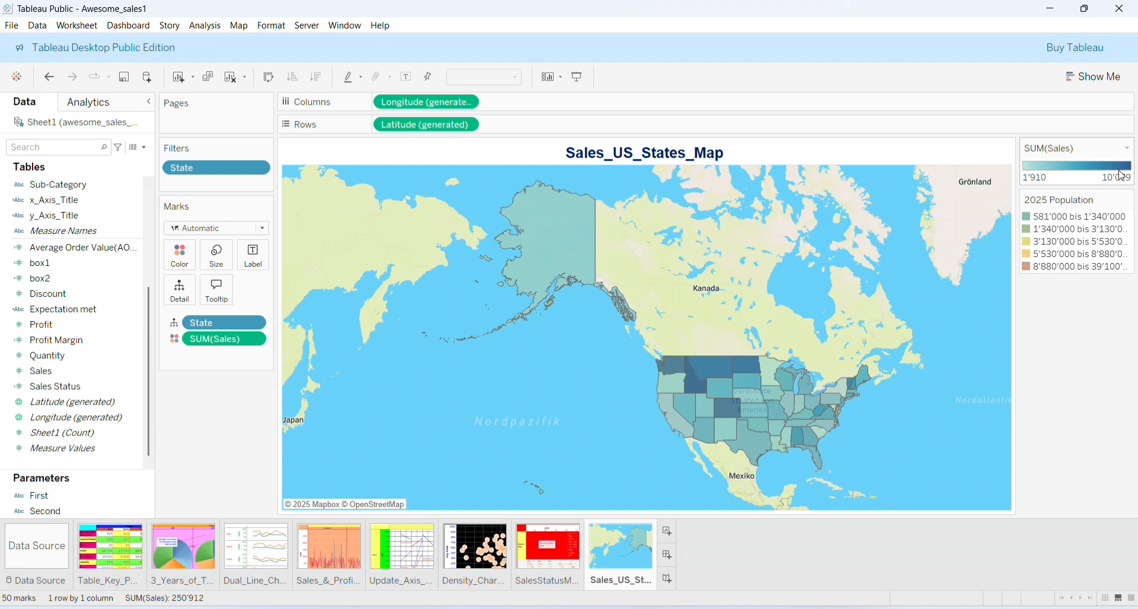
Make the 2025 Population legend title bold at size 10
left_click(1129, 202)
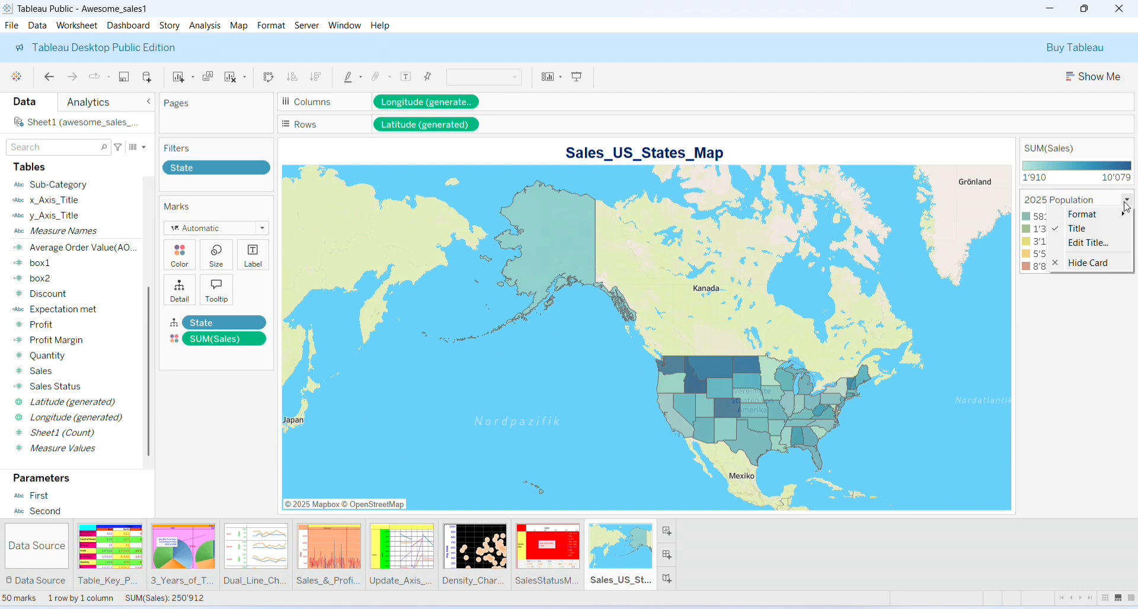
mouse_move(1111, 222)
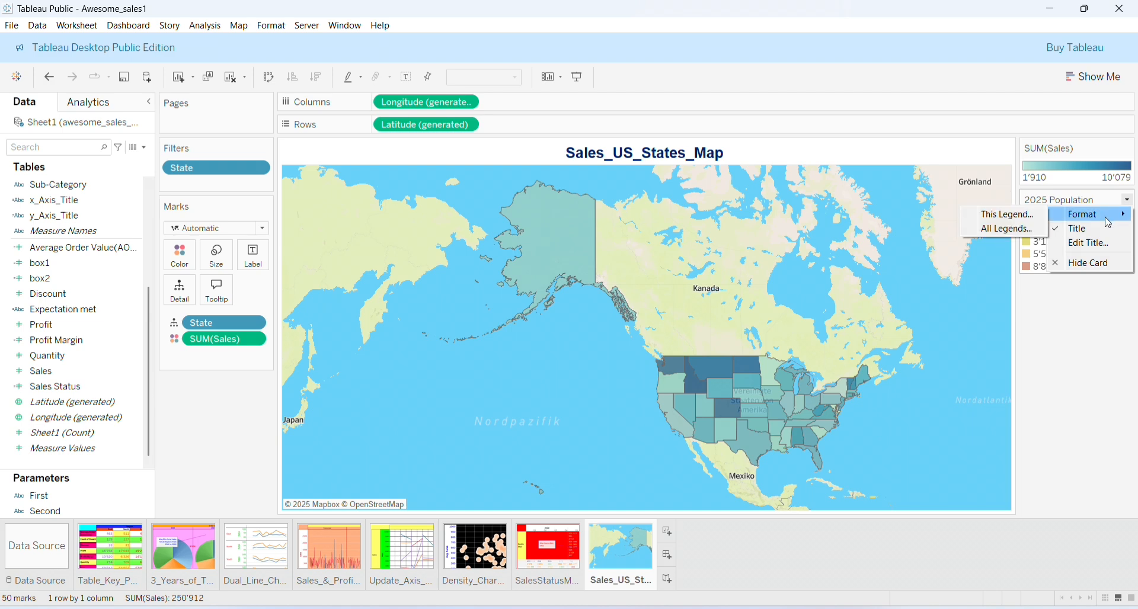
left_click(1009, 215)
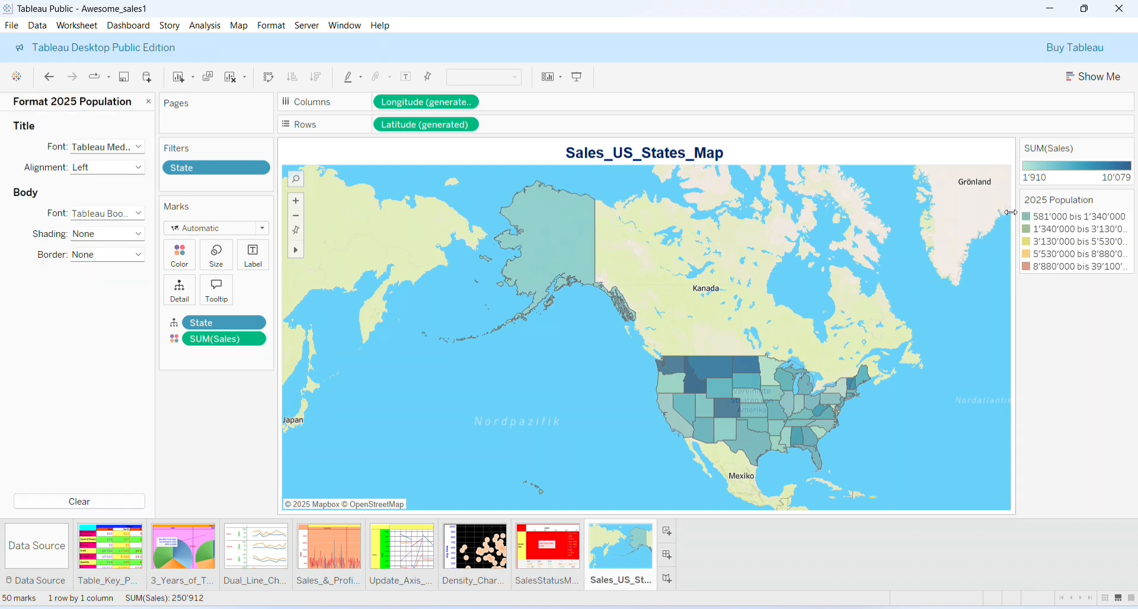
left_click(139, 146)
left_click(123, 186)
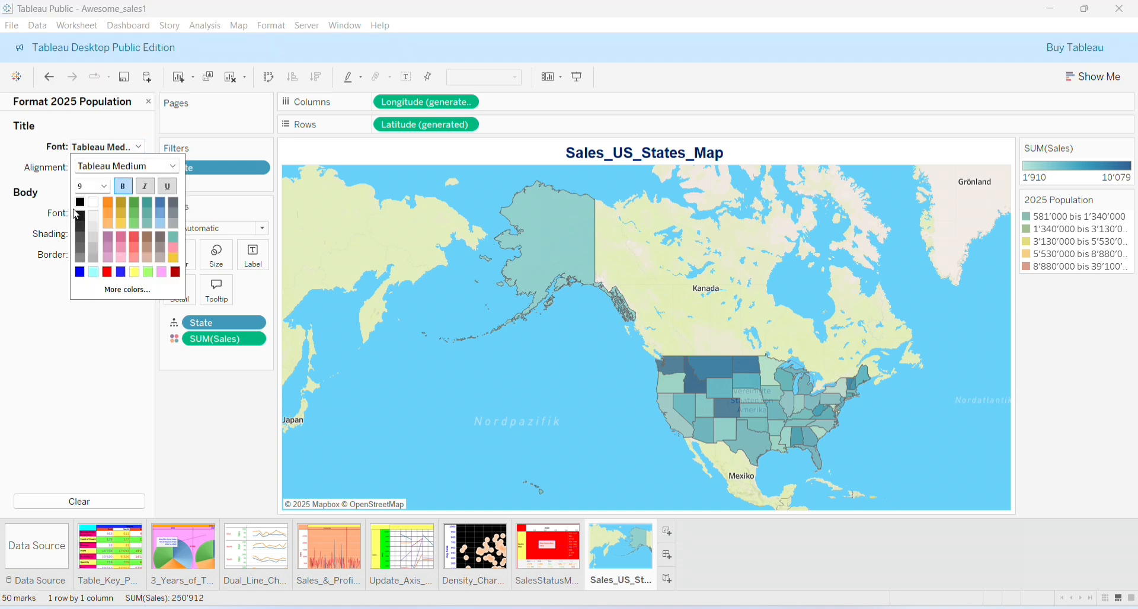
left_click(103, 187)
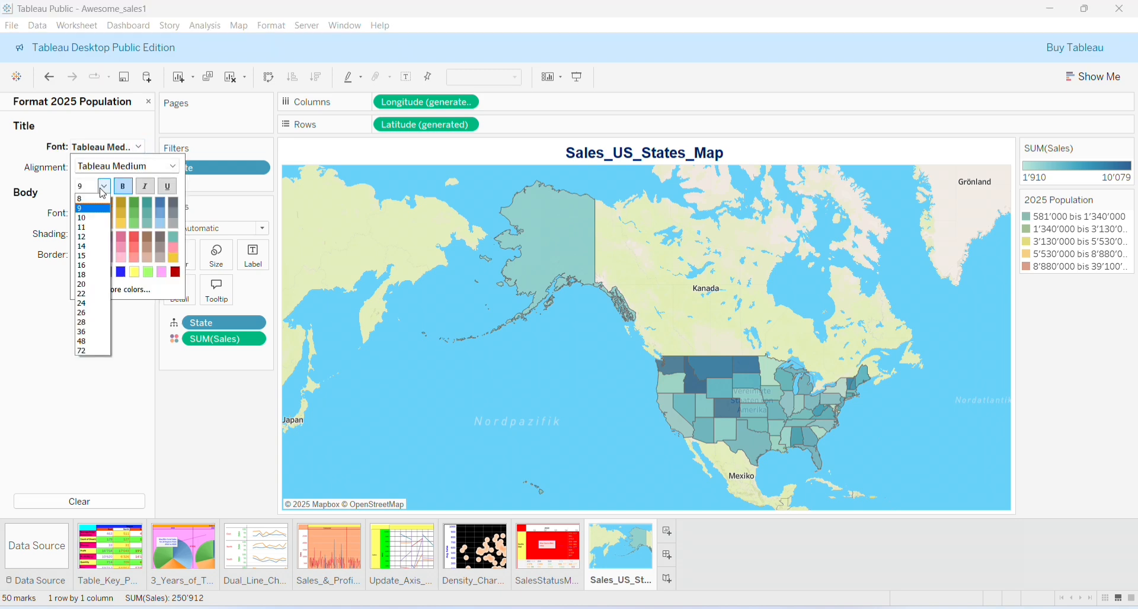
left_click(90, 215)
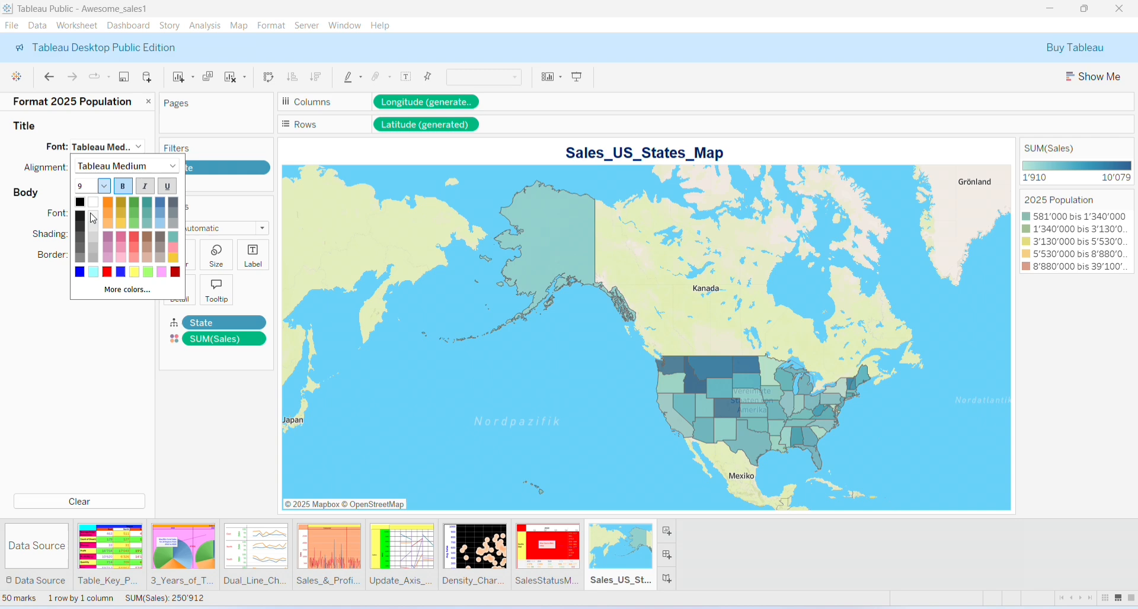
left_click(4, 276)
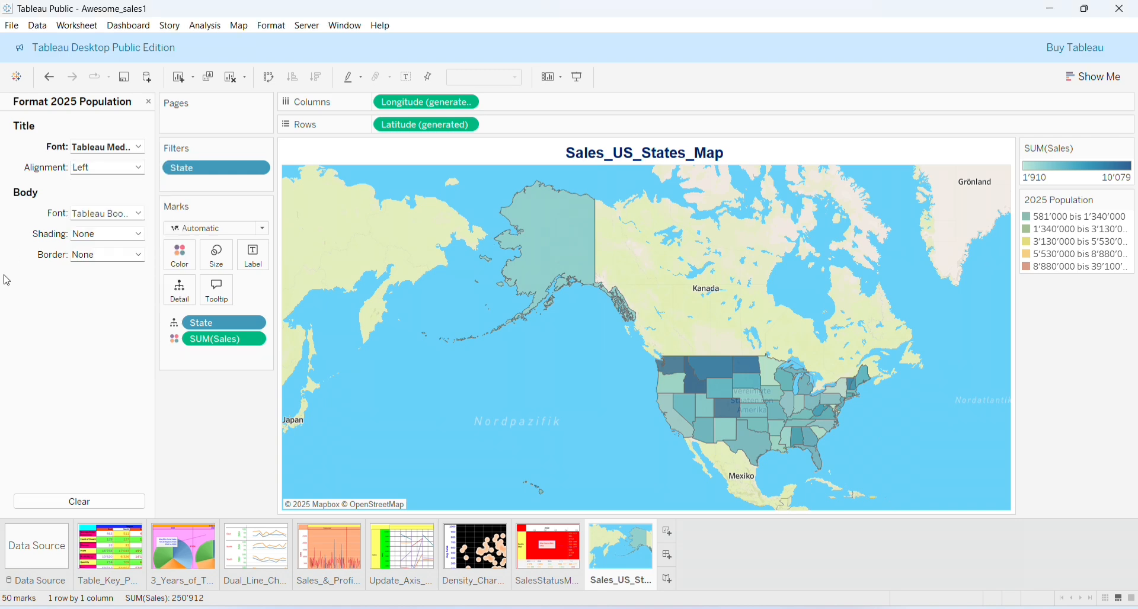
Set the legend body text to size 10 and close the Format pane
left_click(140, 215)
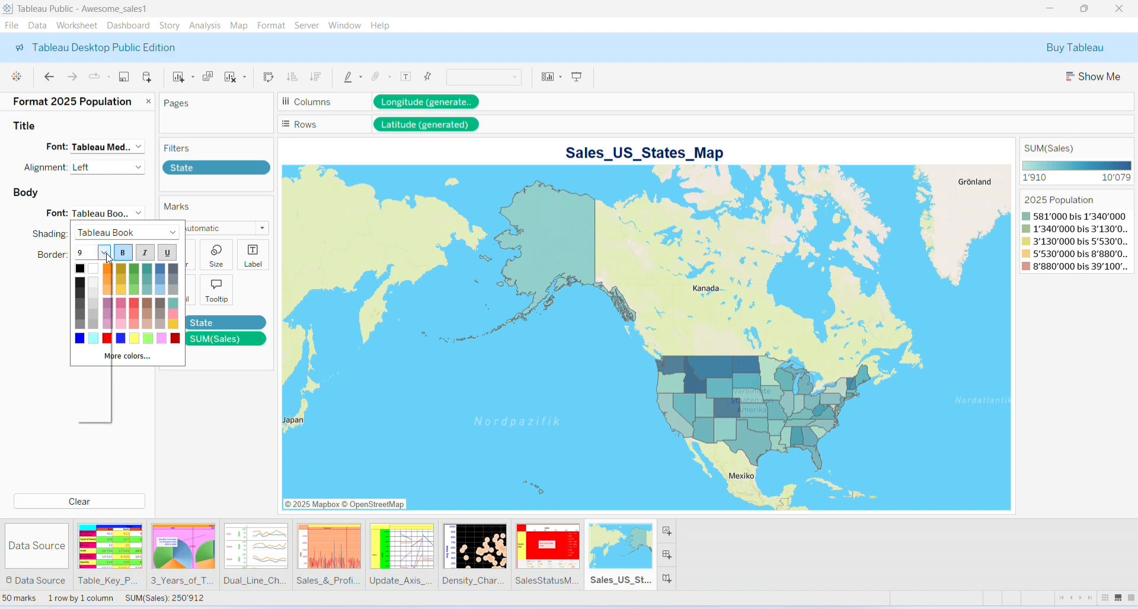
left_click(104, 252)
left_click(97, 285)
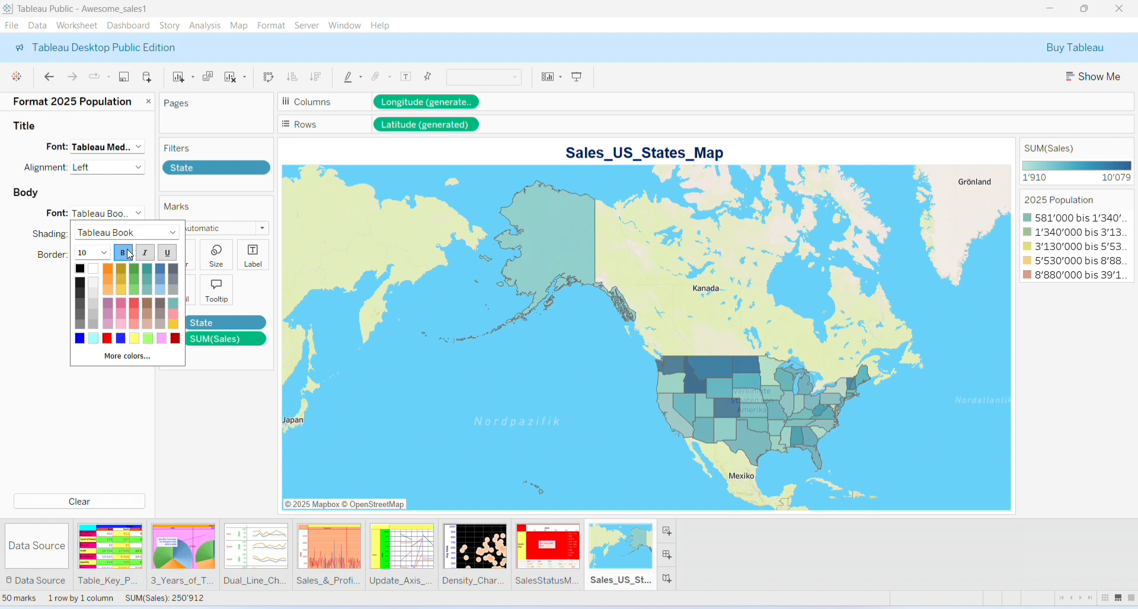
left_click(39, 329)
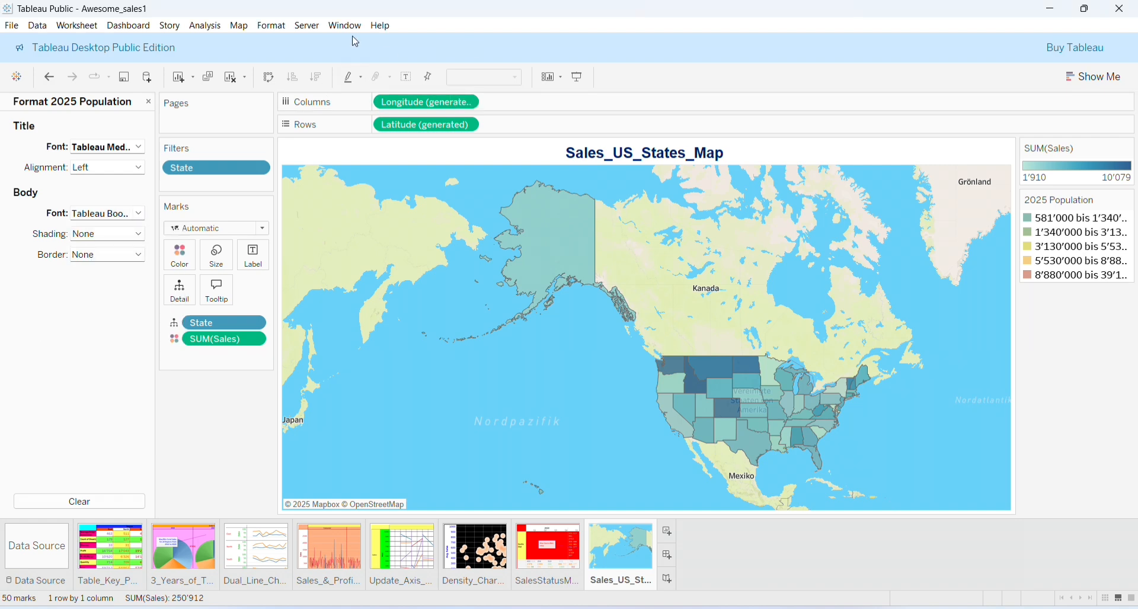
left_click(149, 103)
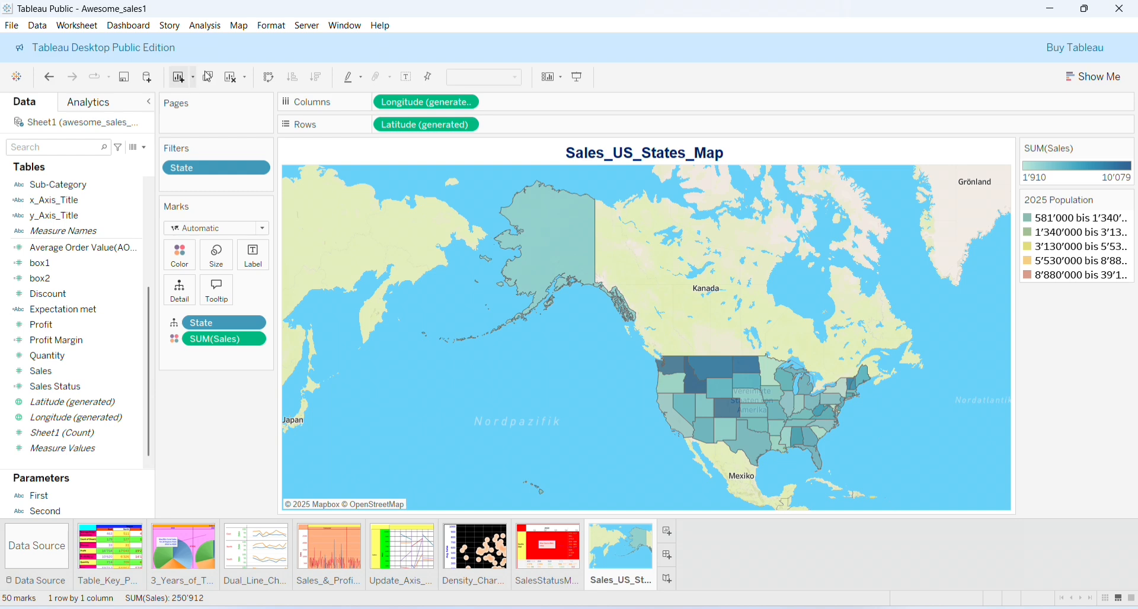
In Map > Background Layers, keep the Outdoors style and Temperature Diverging data palette
left_click(239, 26)
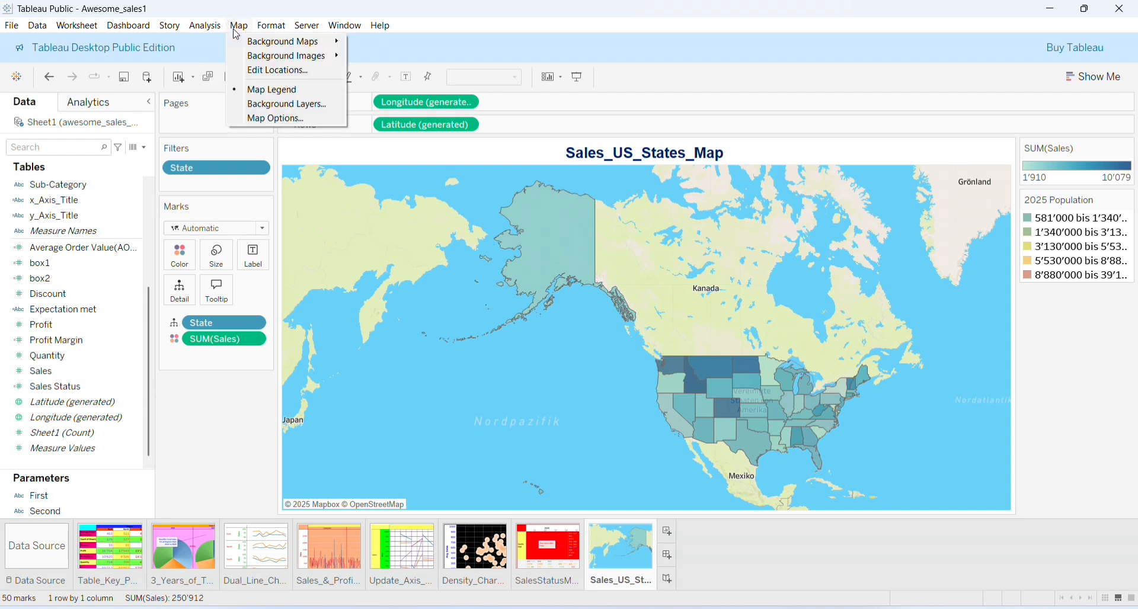
left_click(281, 105)
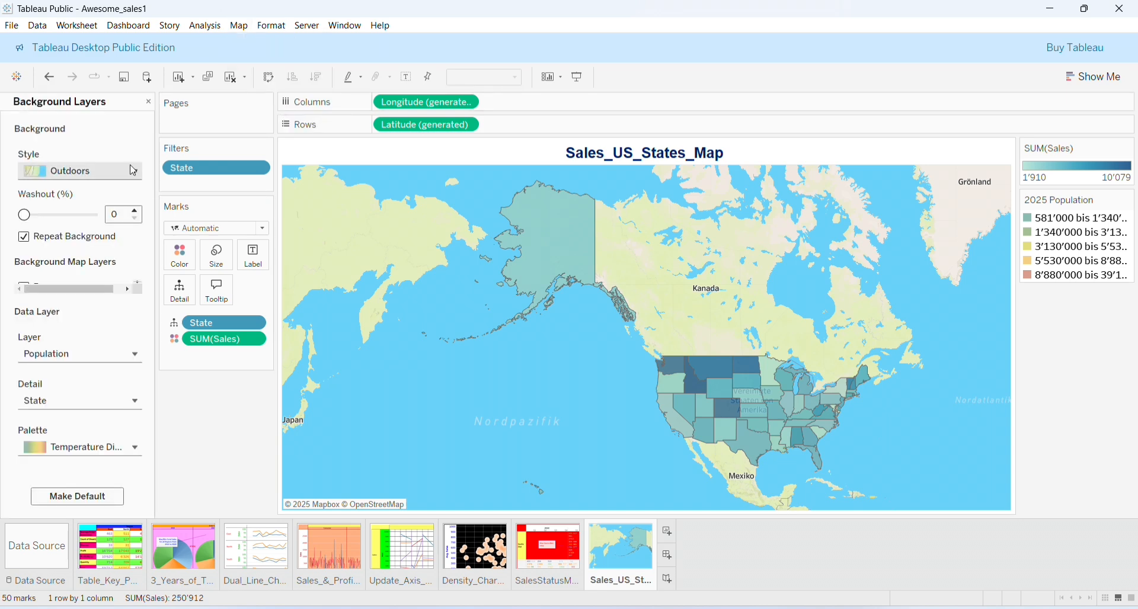
left_click(133, 171)
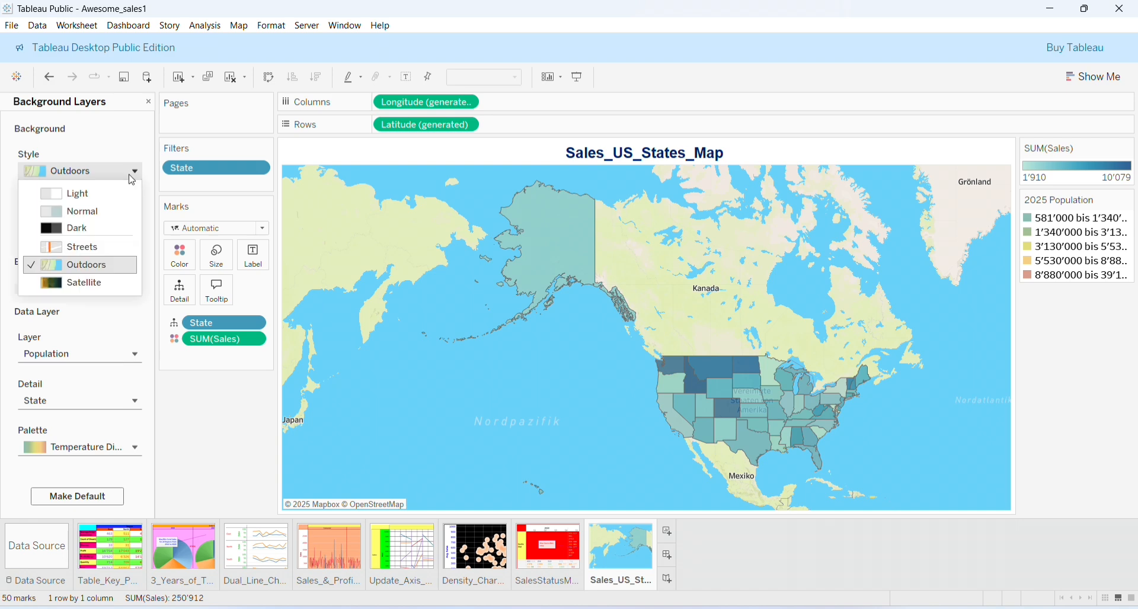
left_click(112, 267)
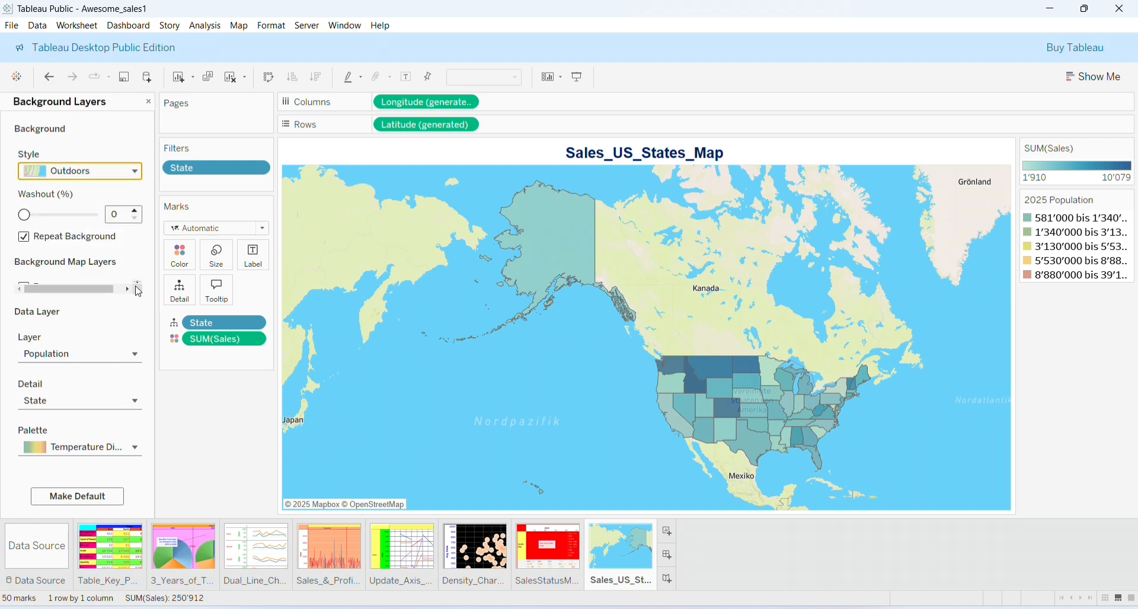
left_click(126, 289)
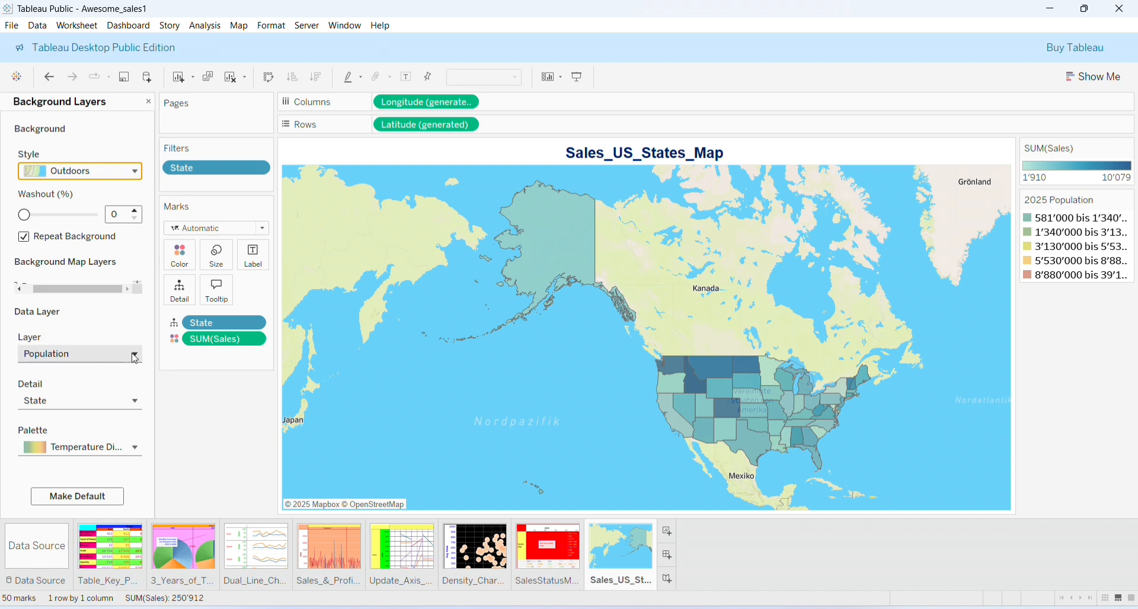
left_click(137, 457)
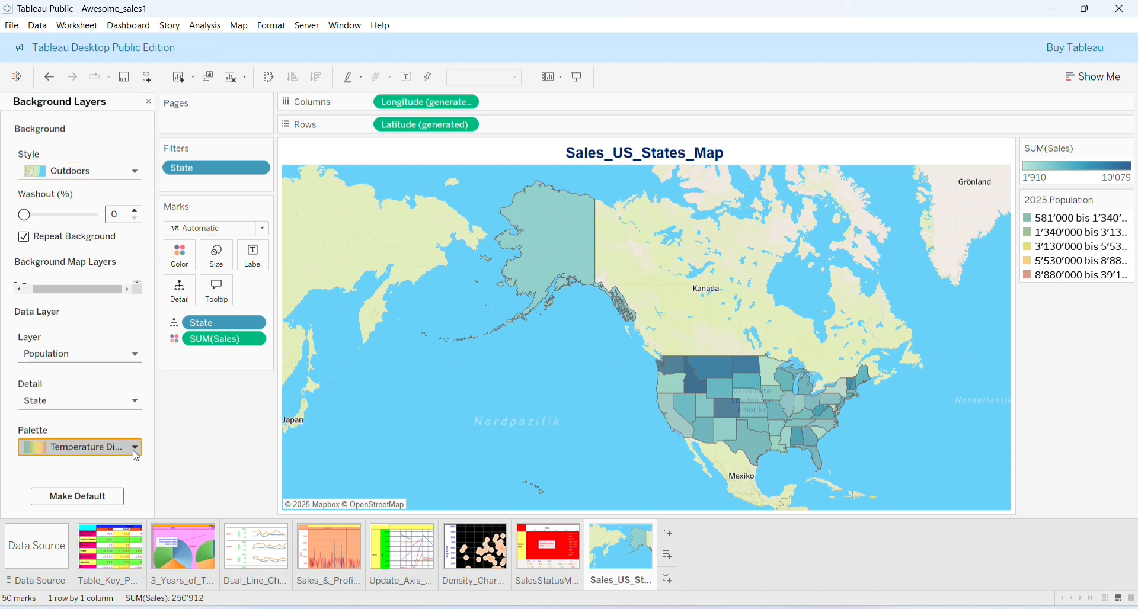
left_click(136, 456)
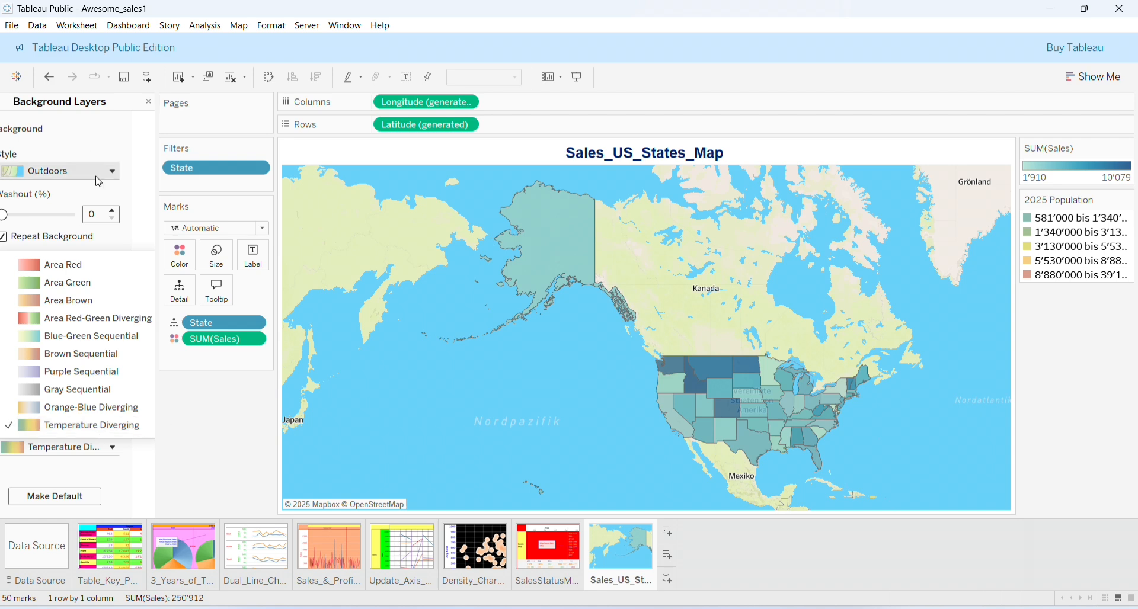
left_click(91, 215)
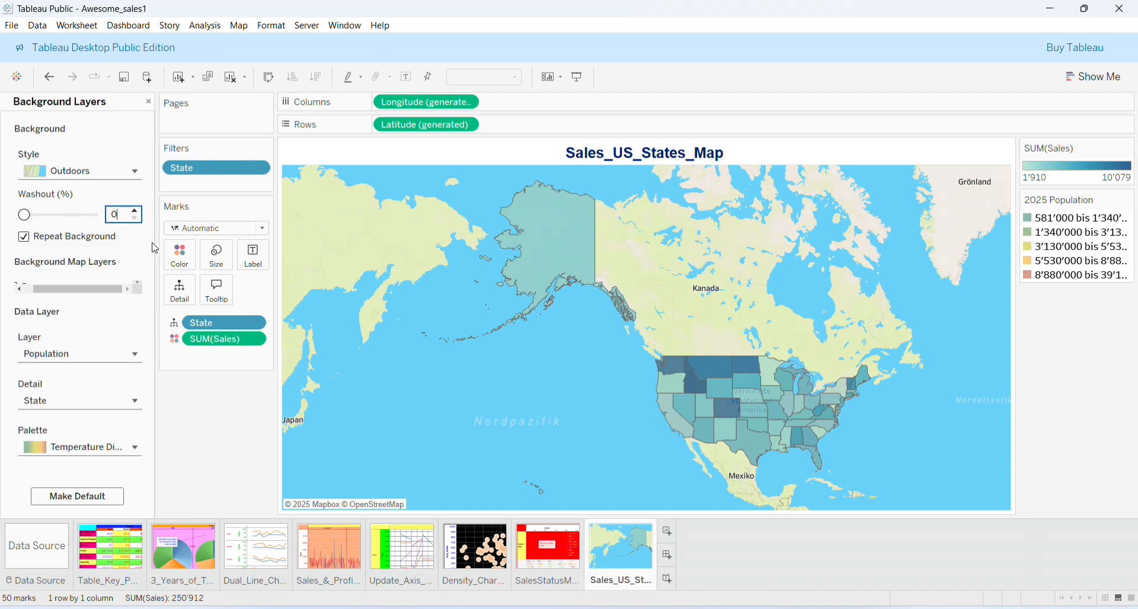
Widen the Background Layers pane, then narrow it back
left_click_drag(155, 249, 280, 286)
left_click(280, 292)
left_click(280, 292)
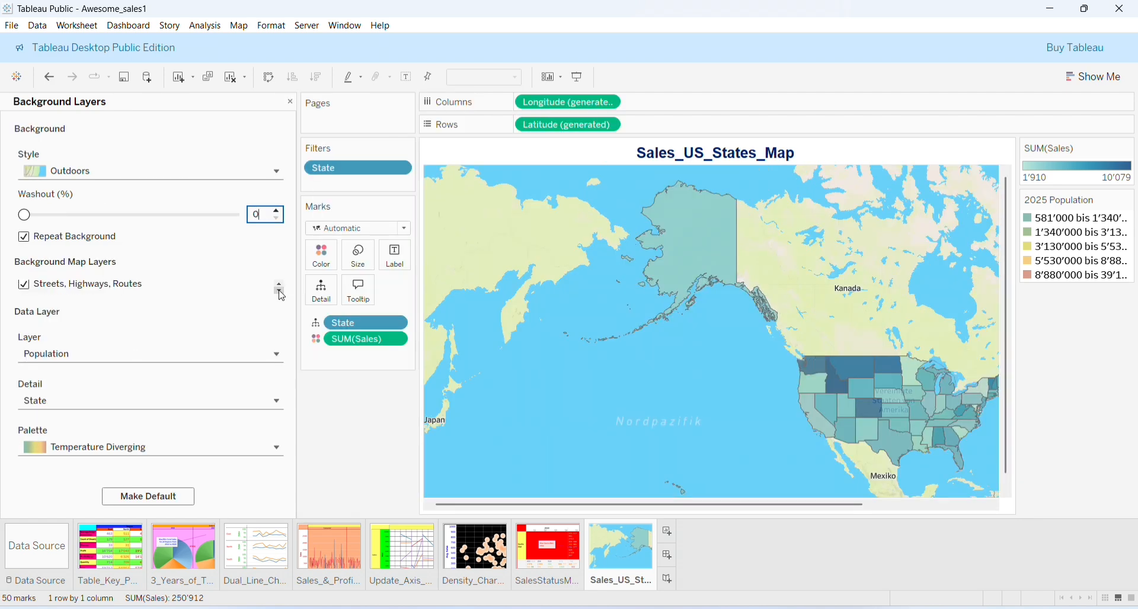
left_click(280, 291)
left_click(280, 291)
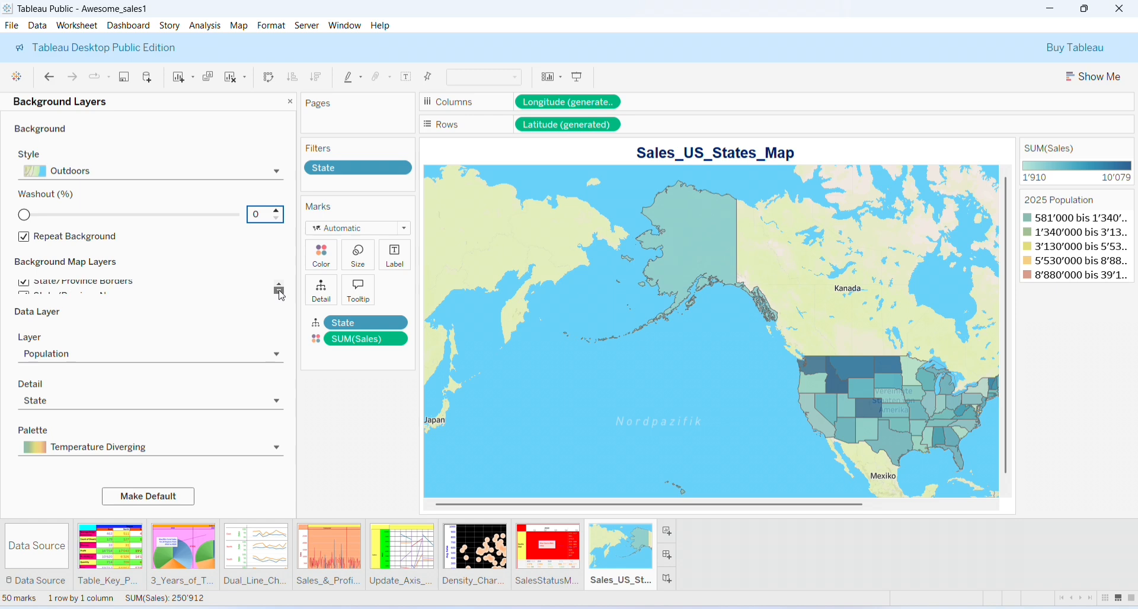
left_click(280, 292)
left_click(279, 291)
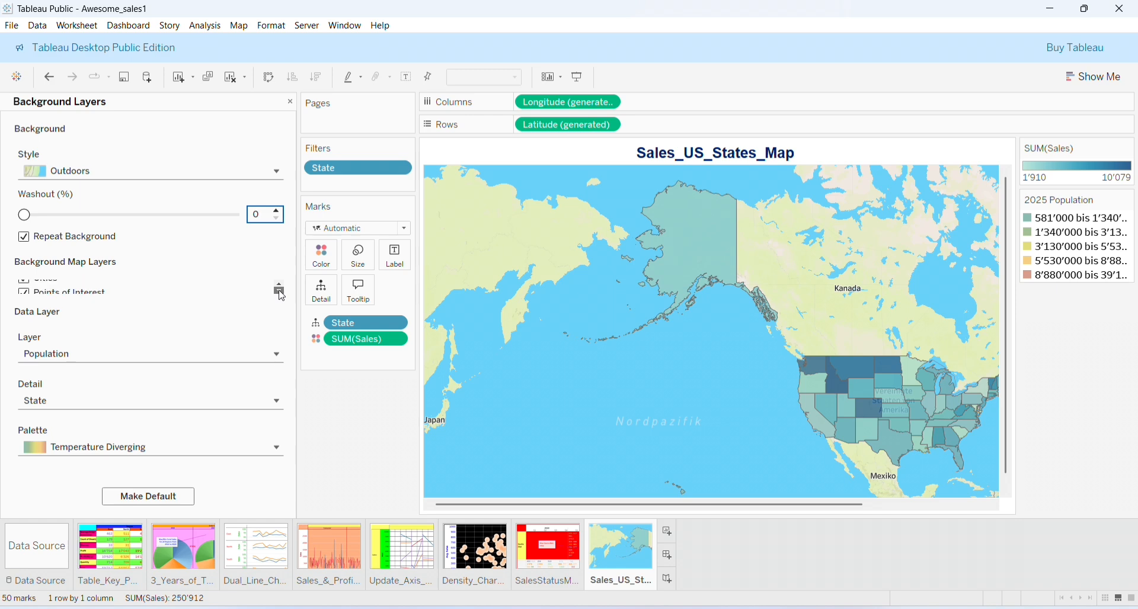
left_click(280, 292)
left_click(280, 292)
left_click(279, 292)
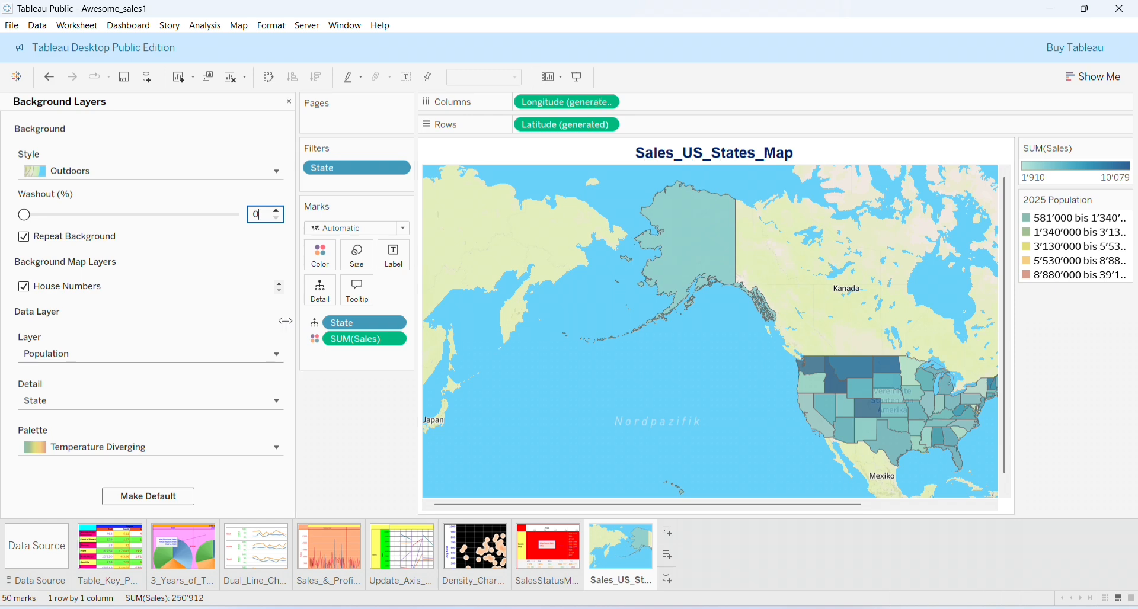
left_click_drag(299, 323, 132, 305)
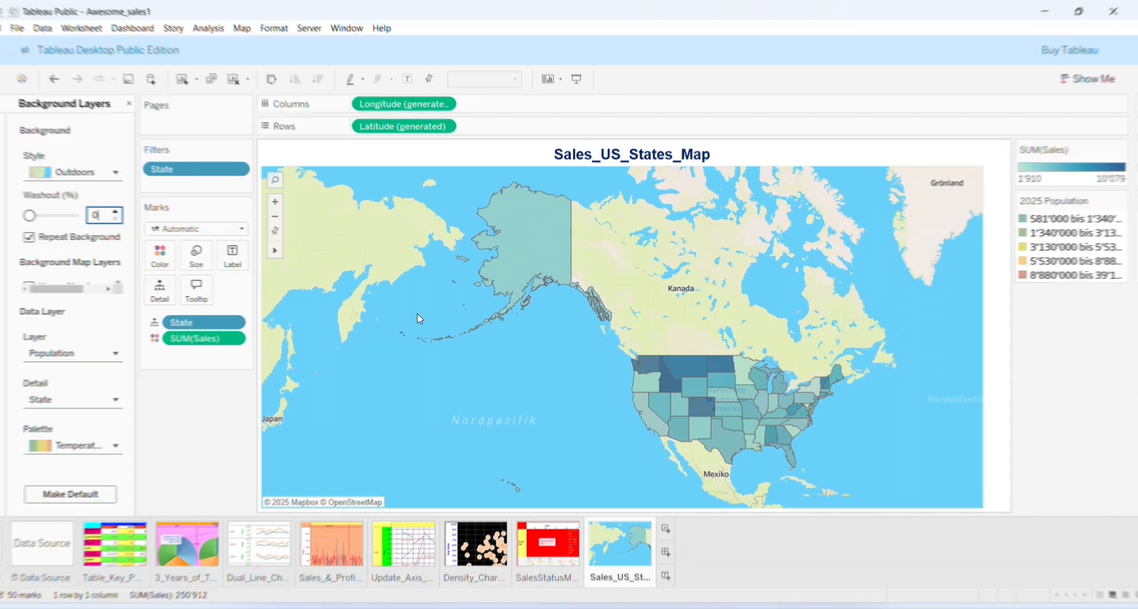
Apply the Sunrise-Sunset Diverging palette to the SUM(Sales) colours
left_click(124, 104)
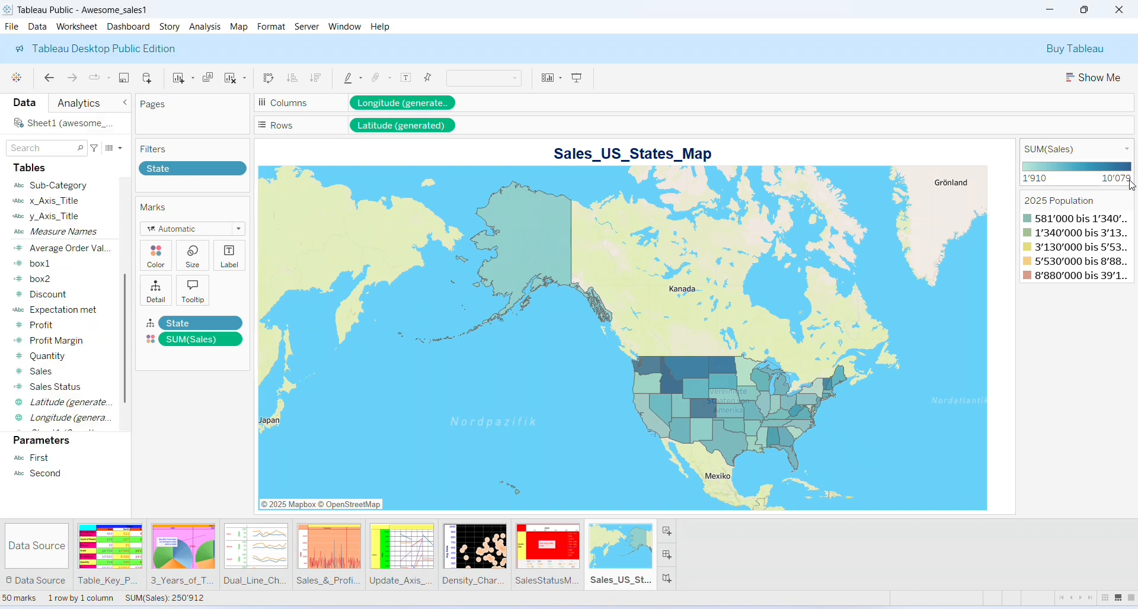
left_click(1128, 149)
mouse_move(1109, 178)
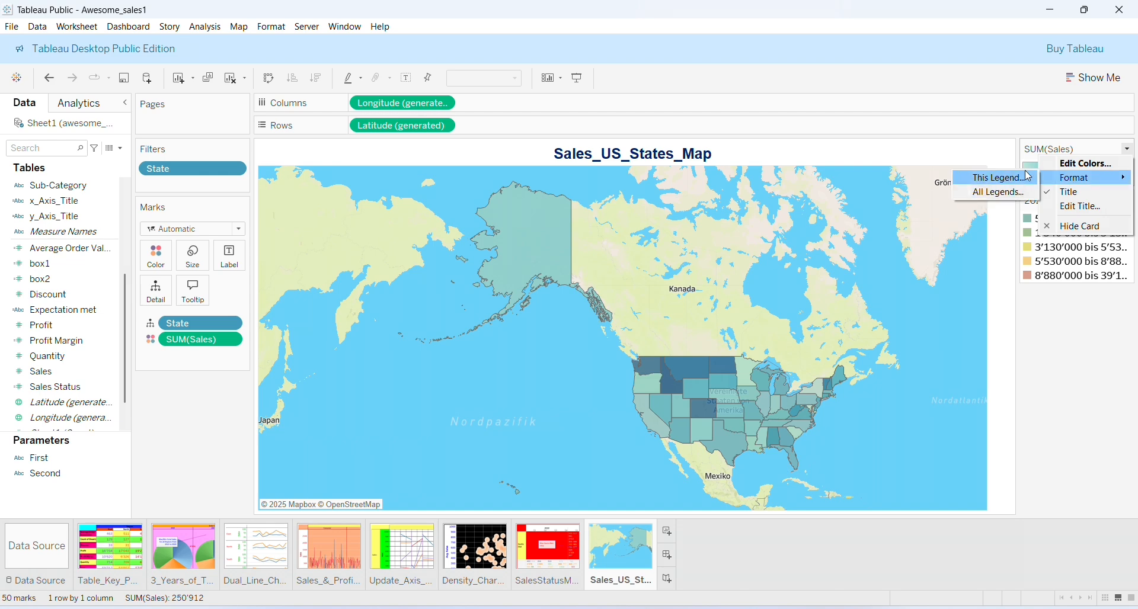
left_click(1085, 163)
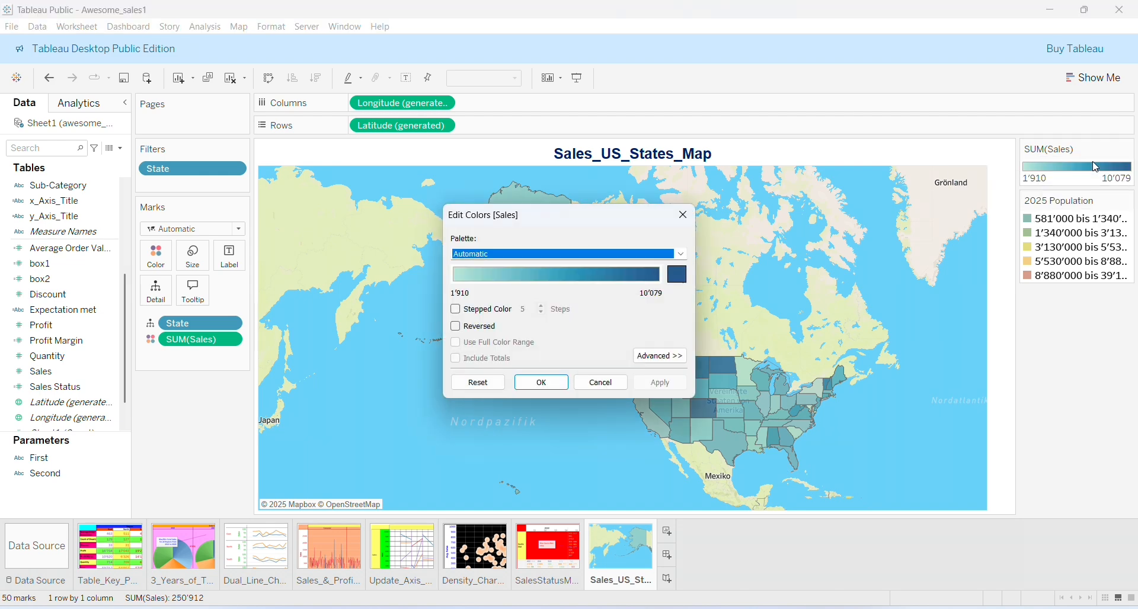
left_click(682, 255)
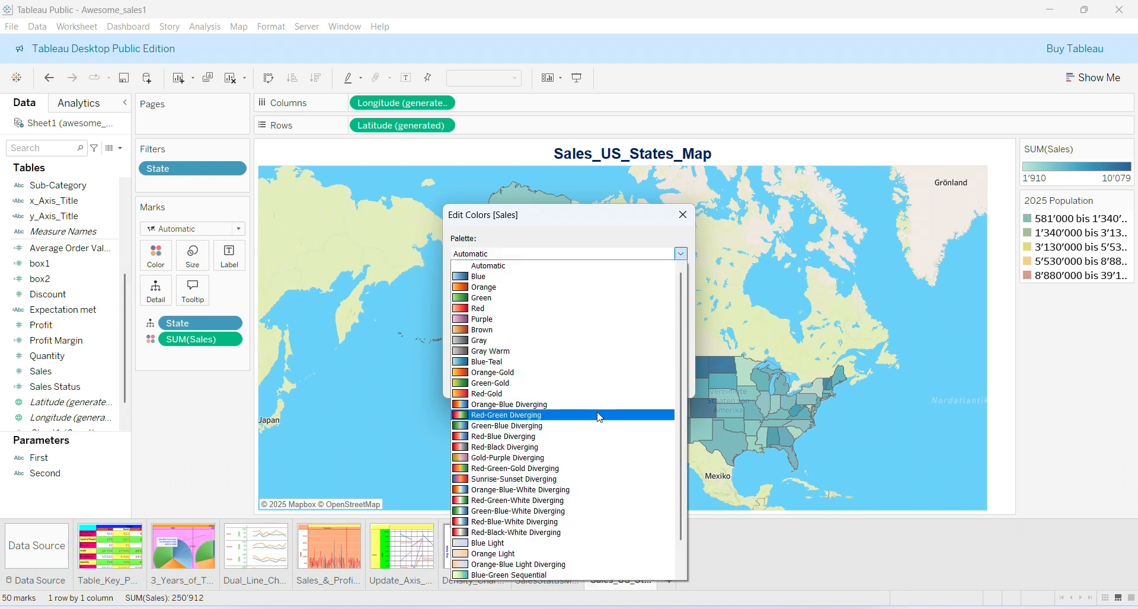
left_click(575, 481)
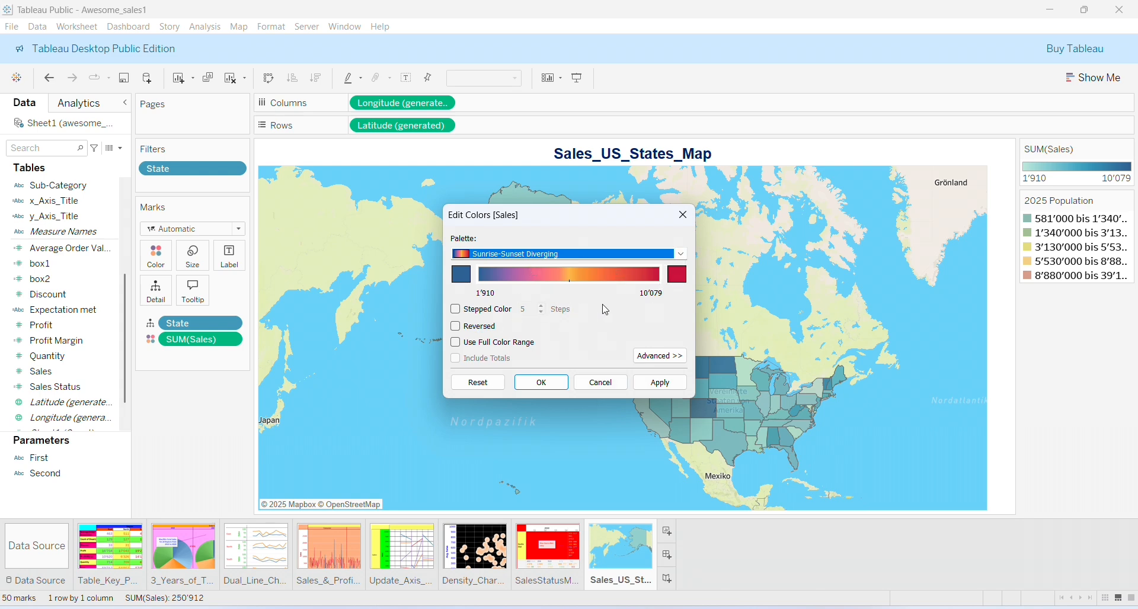
left_click(648, 392)
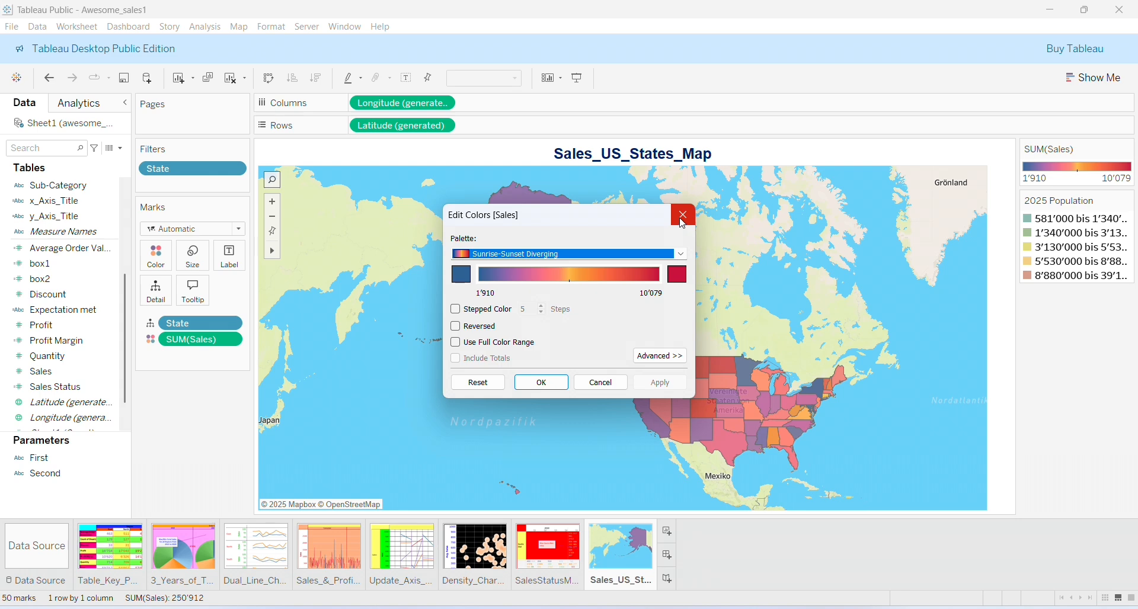
Confirm the Sunrise-Sunset colours and pan the map to centre the United States
left_click(542, 383)
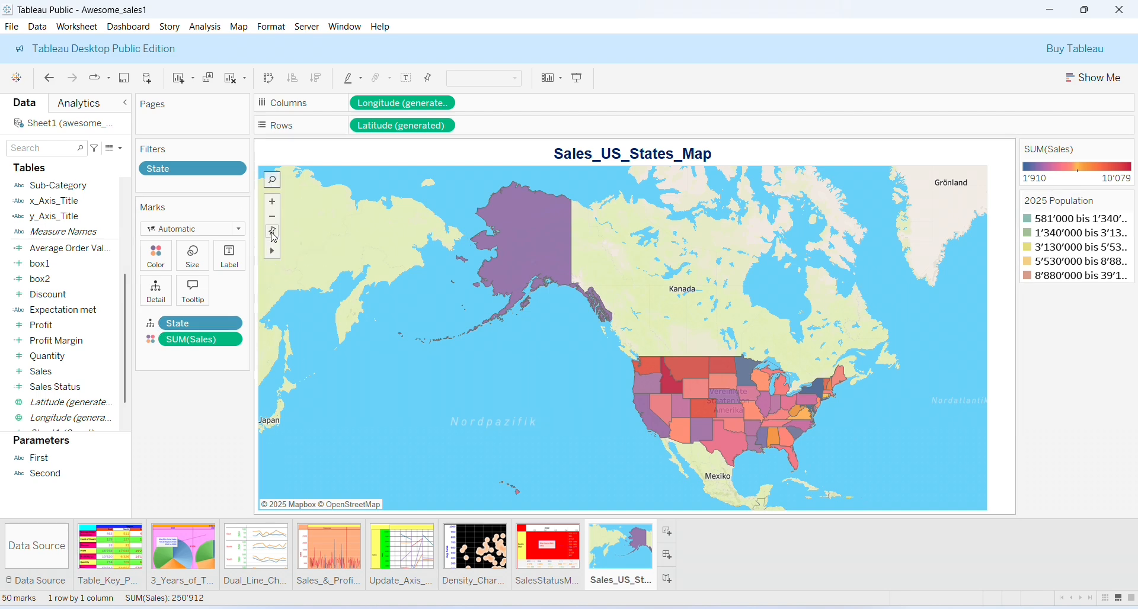
mouse_move(281, 254)
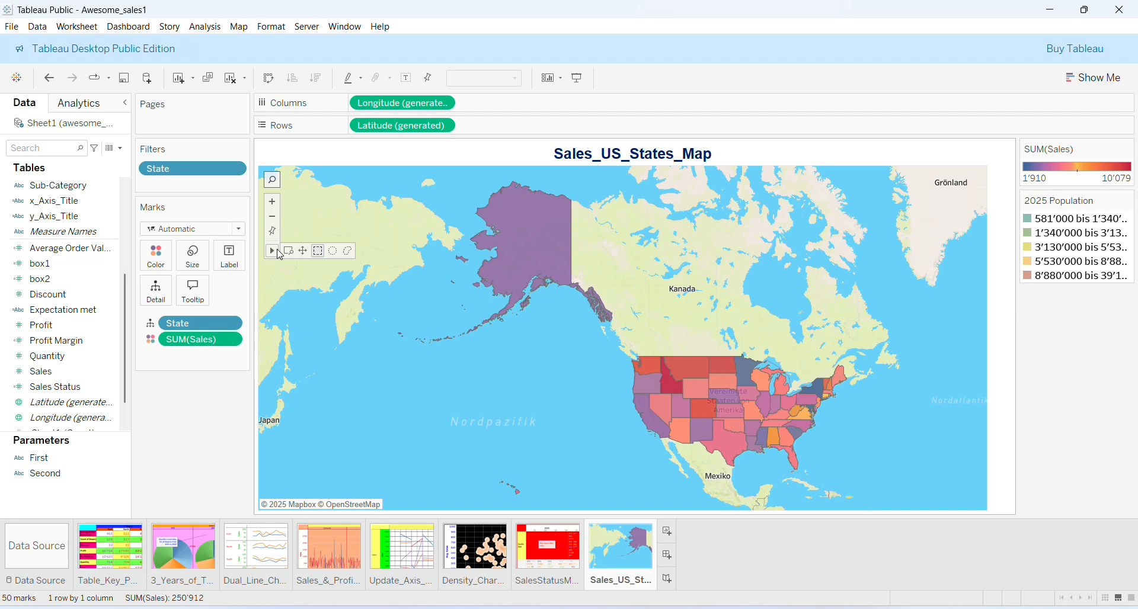
mouse_move(737, 371)
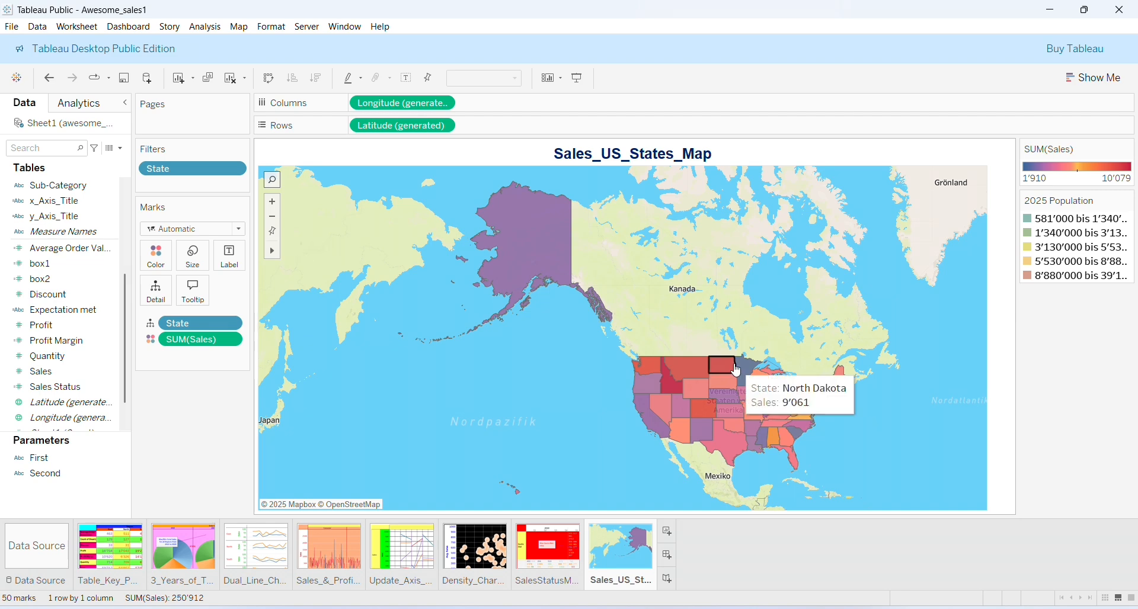
left_click_drag(726, 323, 625, 261)
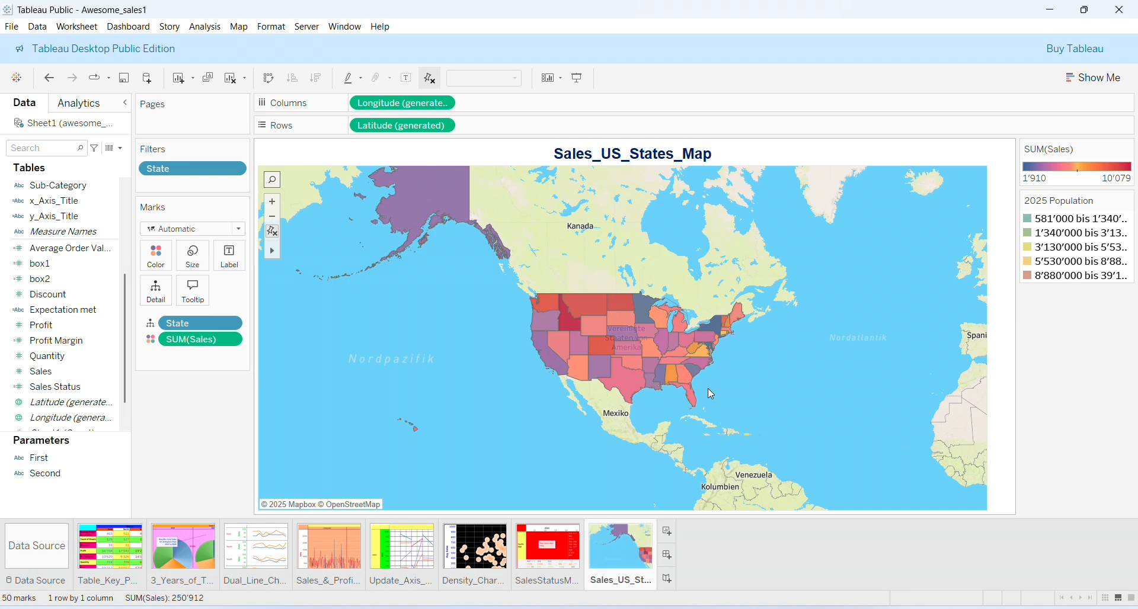
Label each state with its name and make the marks slightly larger
left_click(151, 326)
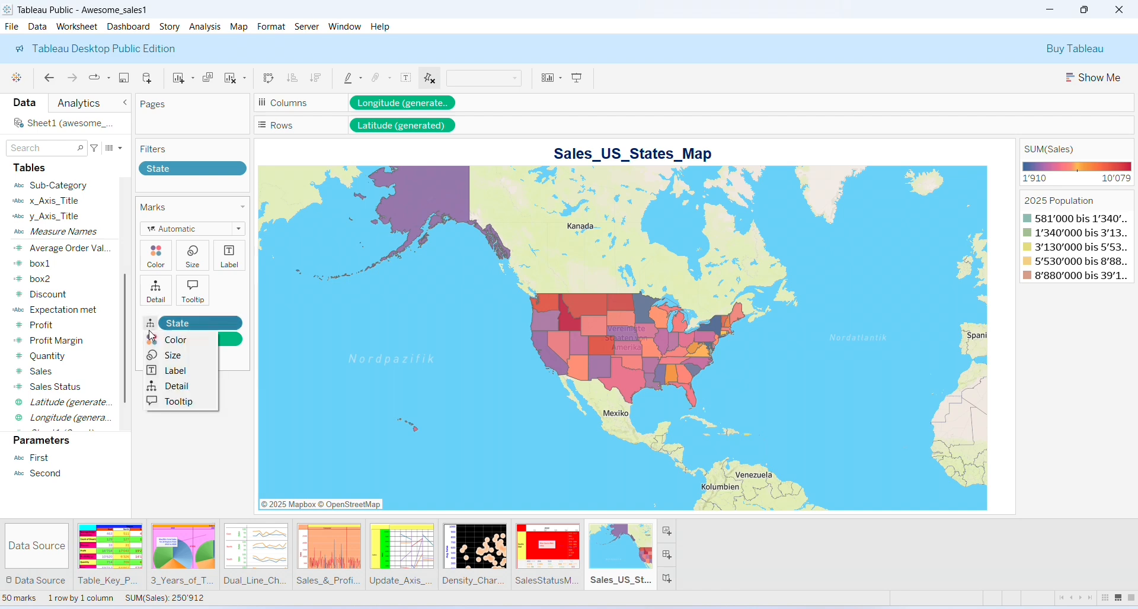
left_click(168, 371)
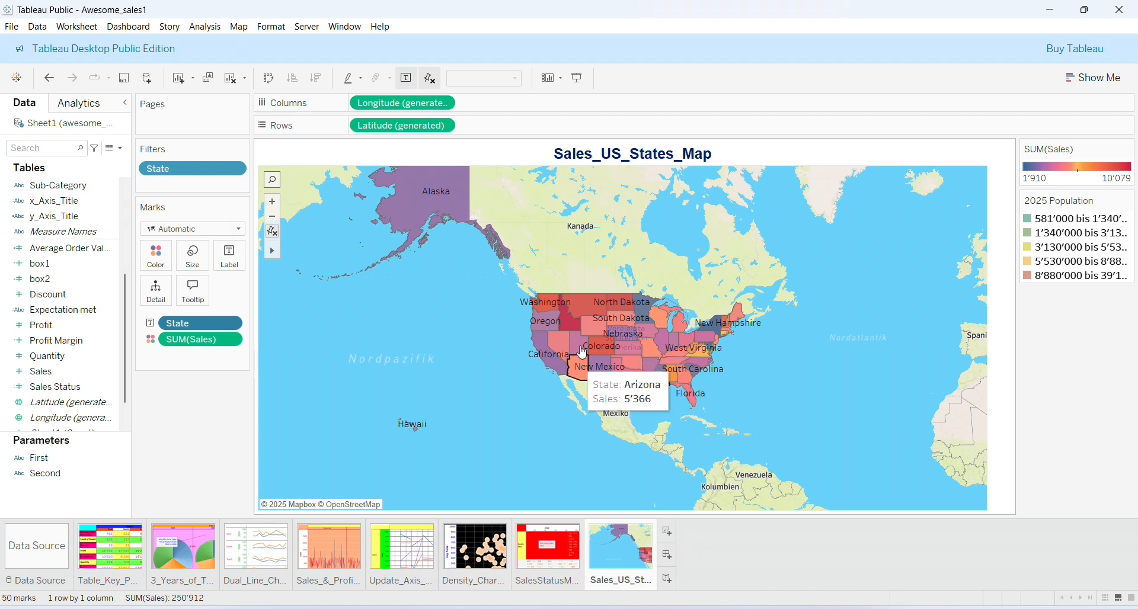
left_click(191, 268)
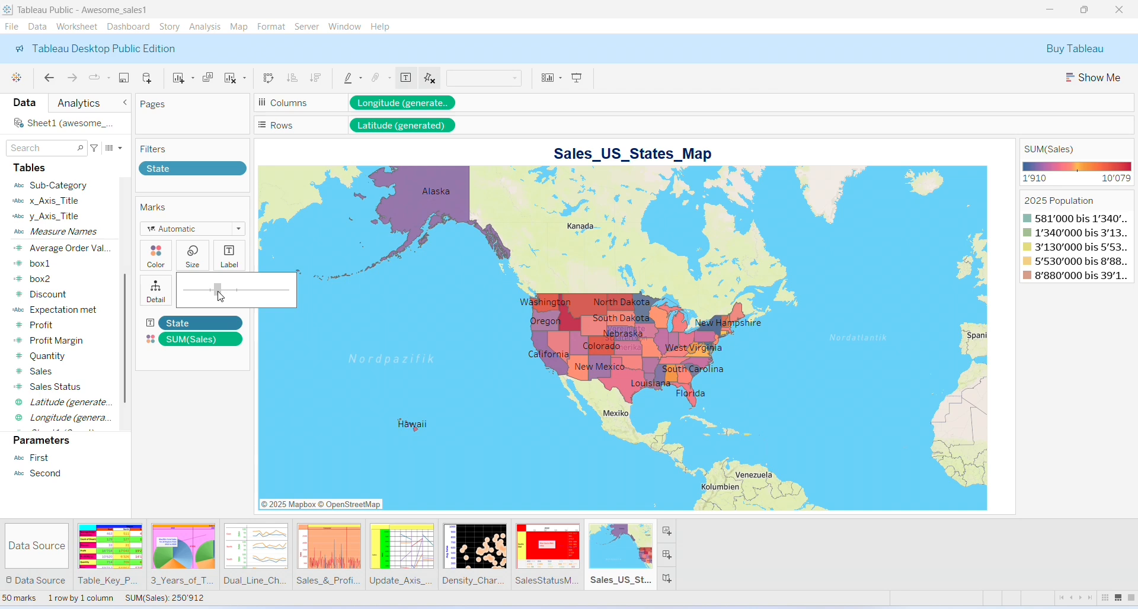
left_click(219, 290)
left_click_drag(217, 291, 223, 291)
left_click(227, 295)
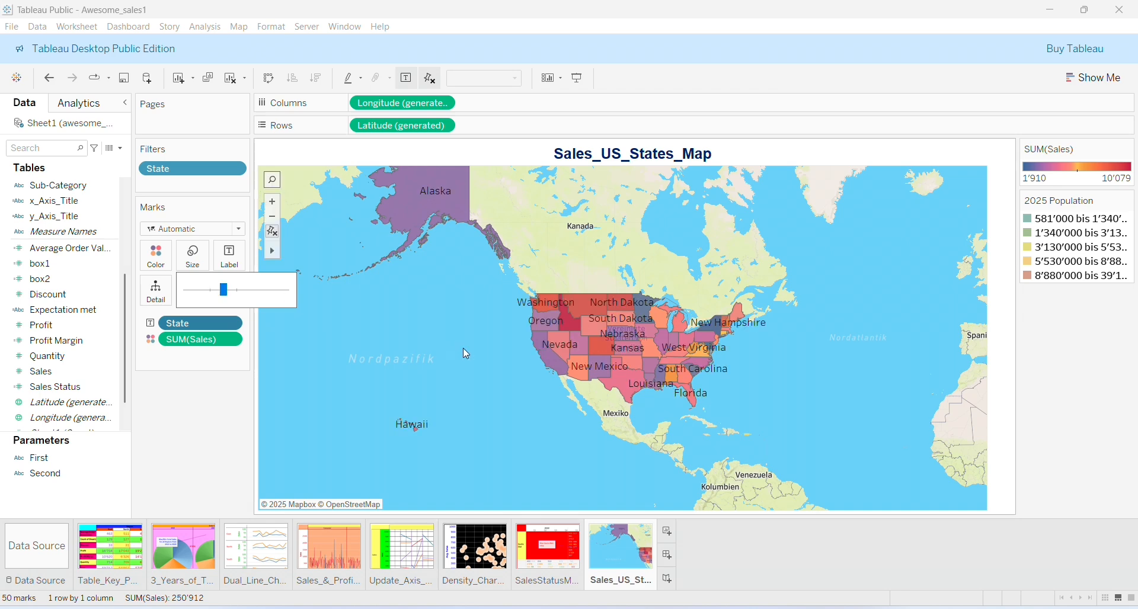
Set the state label font size to 10 and zoom in on the United States
left_click(230, 256)
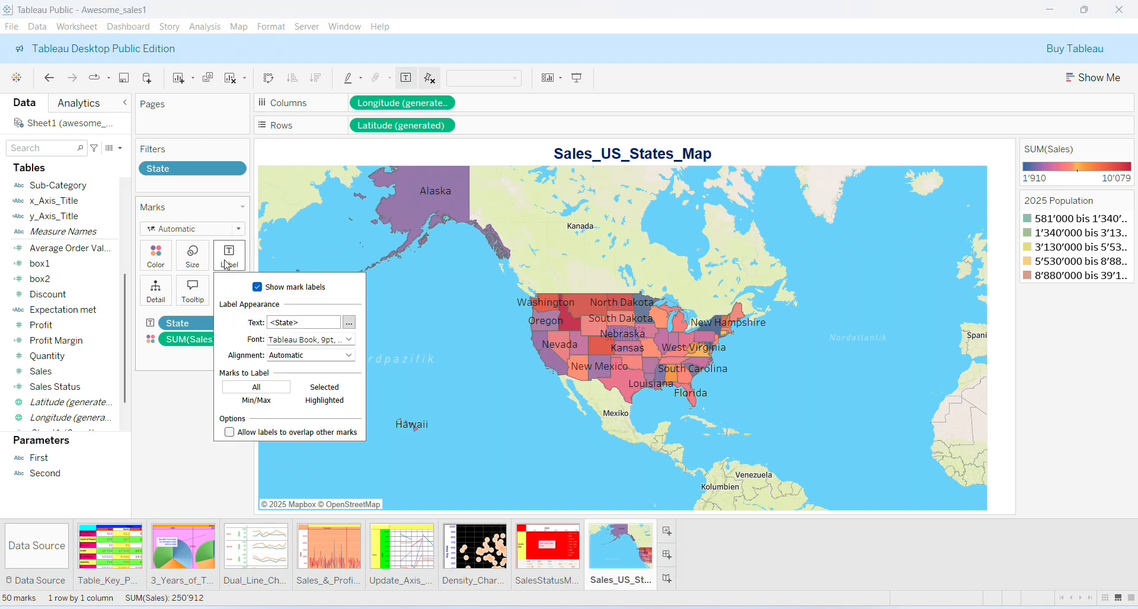
left_click(349, 340)
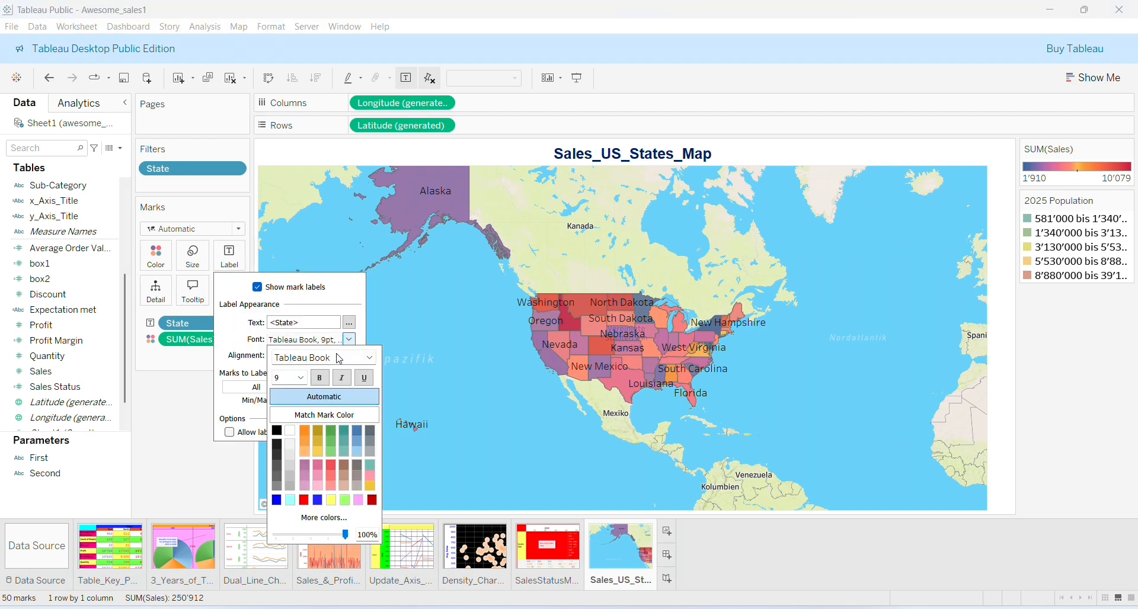
left_click(301, 378)
left_click(292, 419)
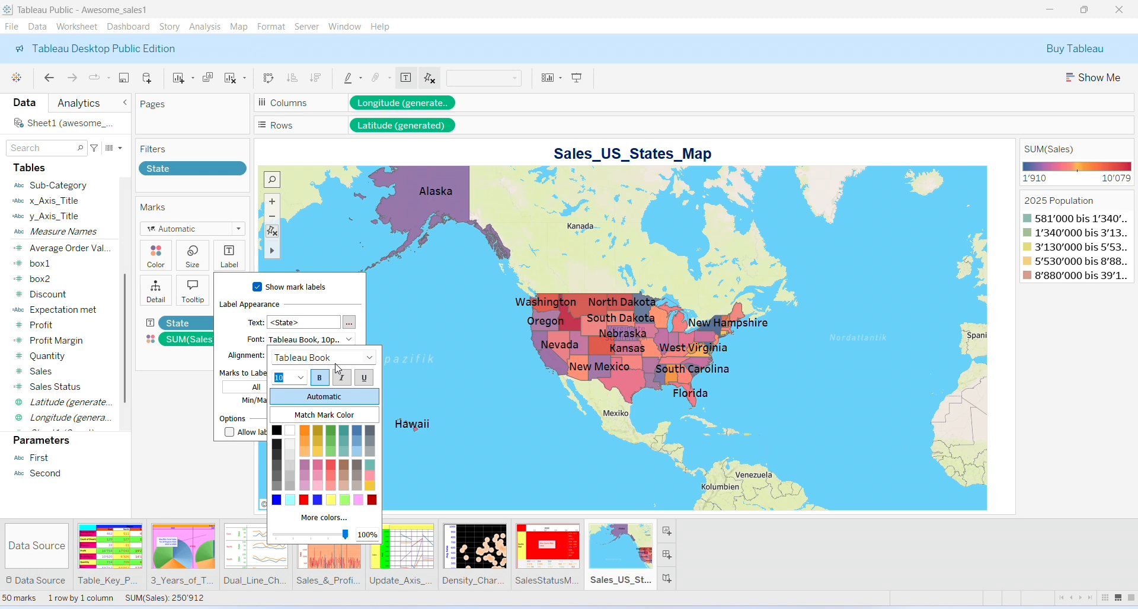
left_click(394, 422)
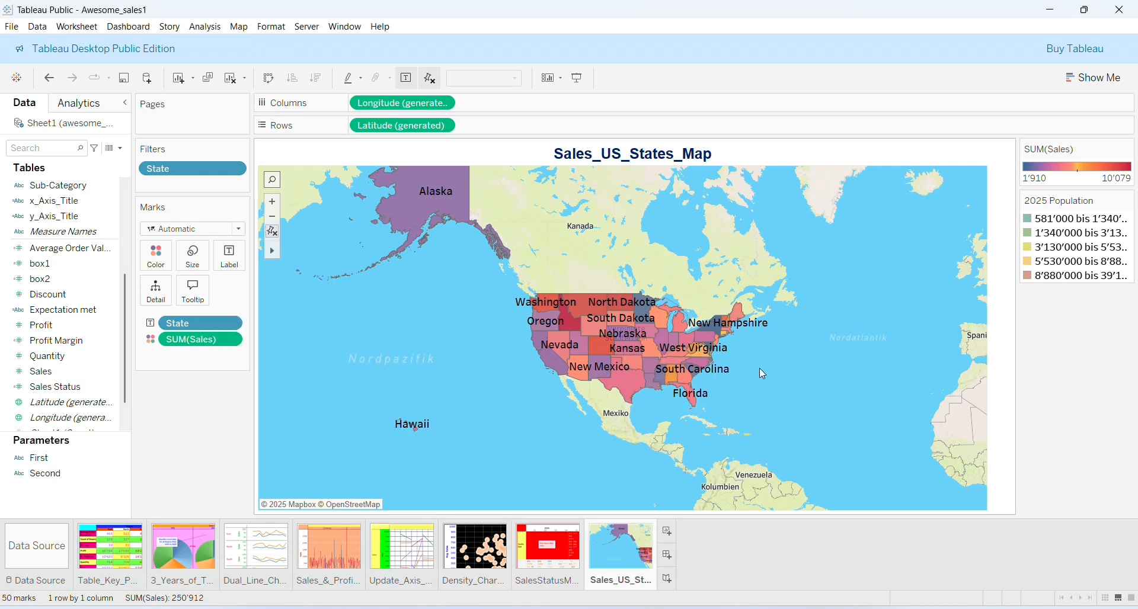
left_click(273, 204)
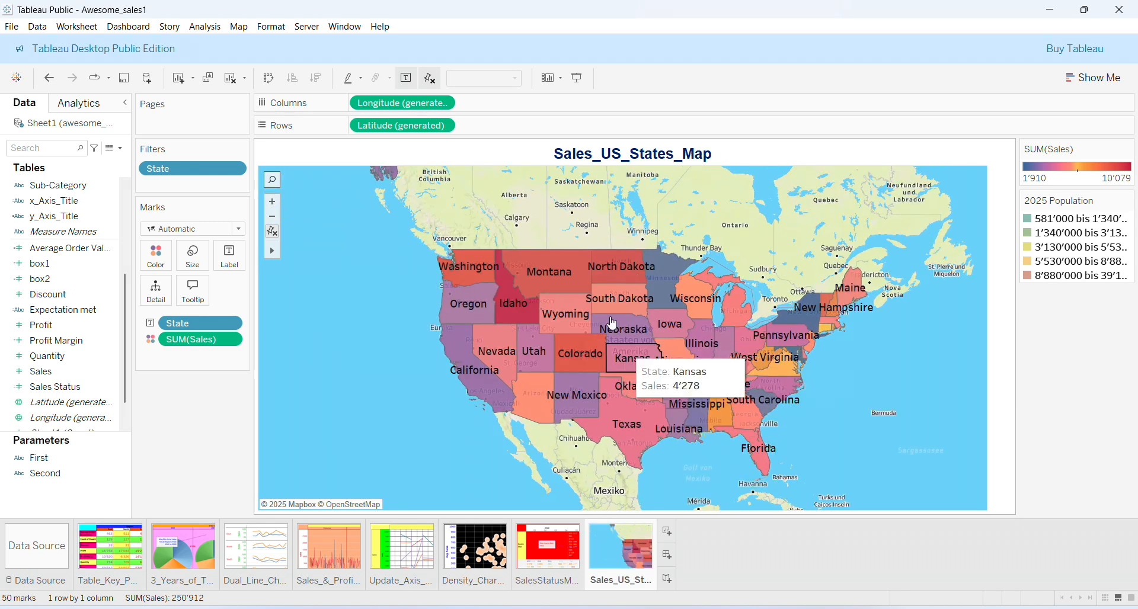
Show the State filter beside the map as a checkbox list with every state checked
left_click(238, 170)
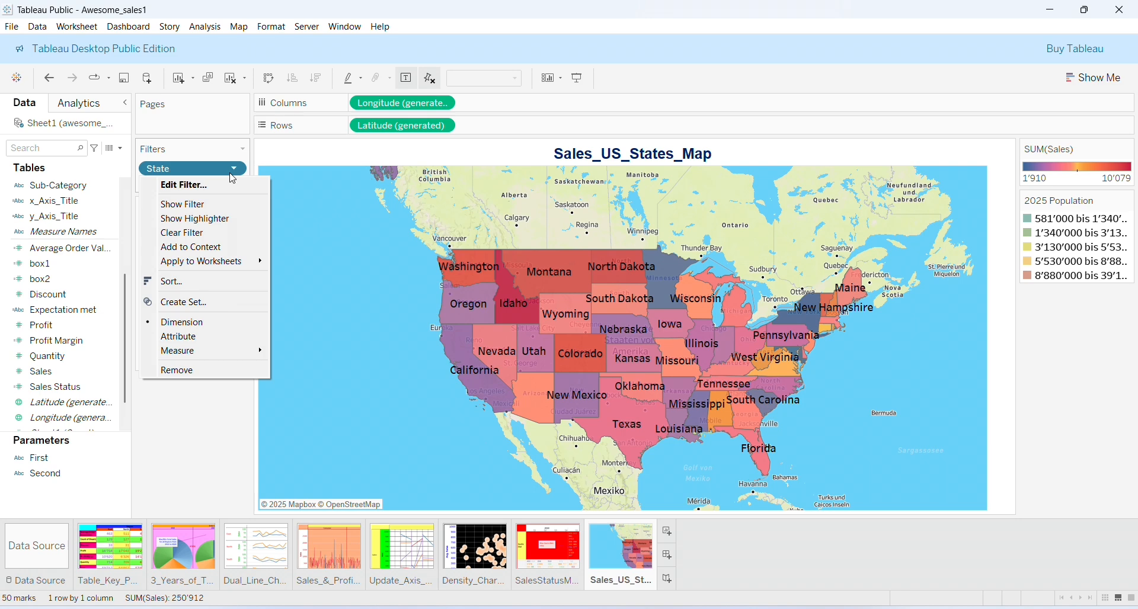
left_click(219, 205)
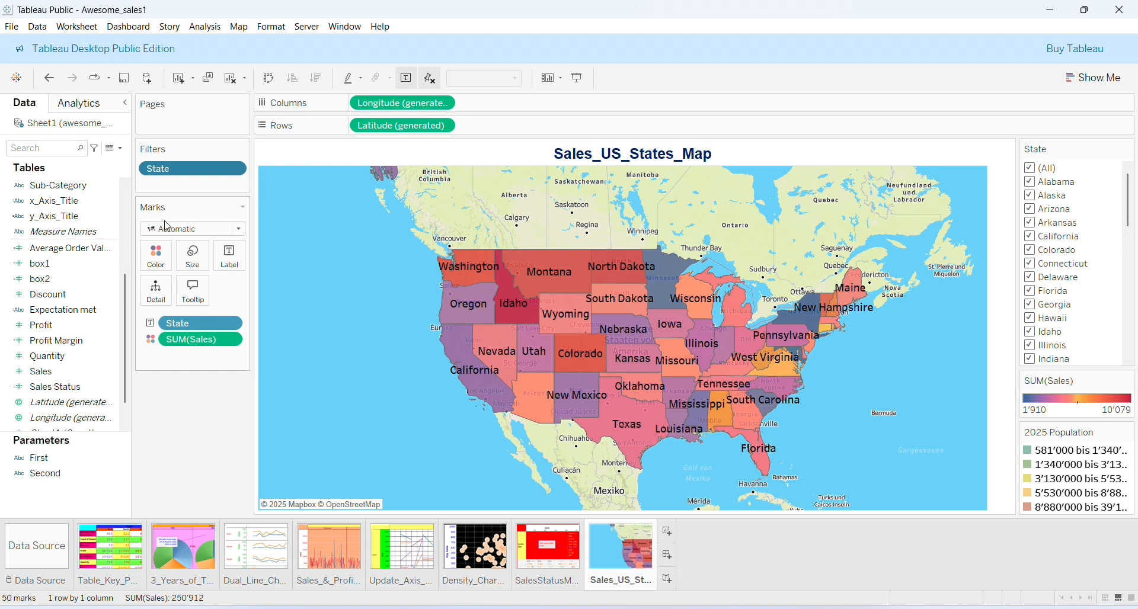
Add the sales Summary card for 50 states (sum 250,912, average 5,018, median 4,857) and check state tooltips
left_click(68, 30)
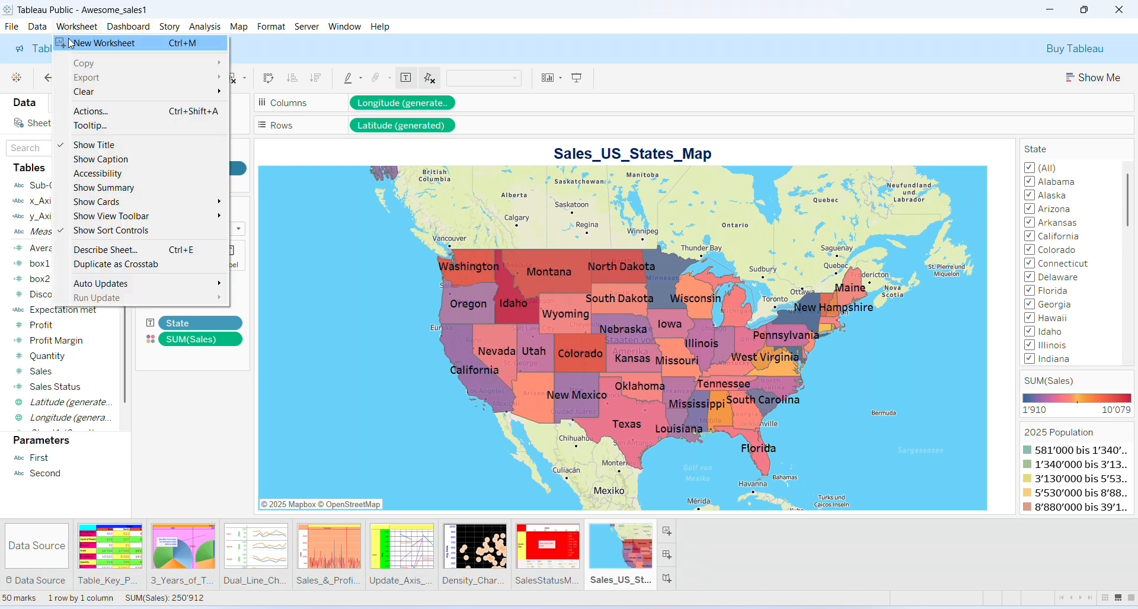
left_click(97, 188)
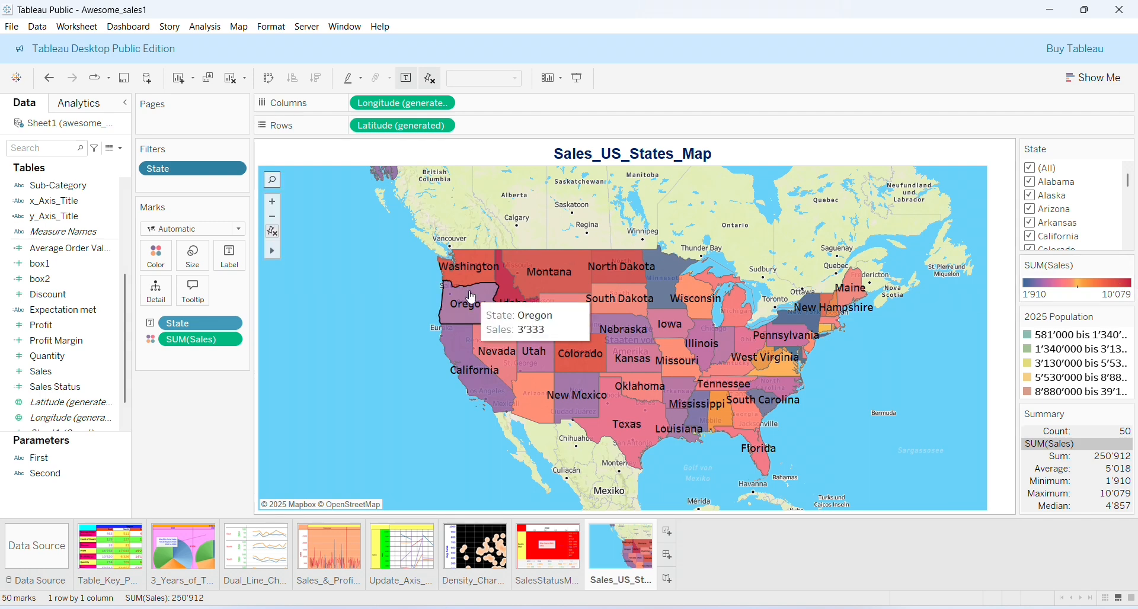
mouse_move(514, 311)
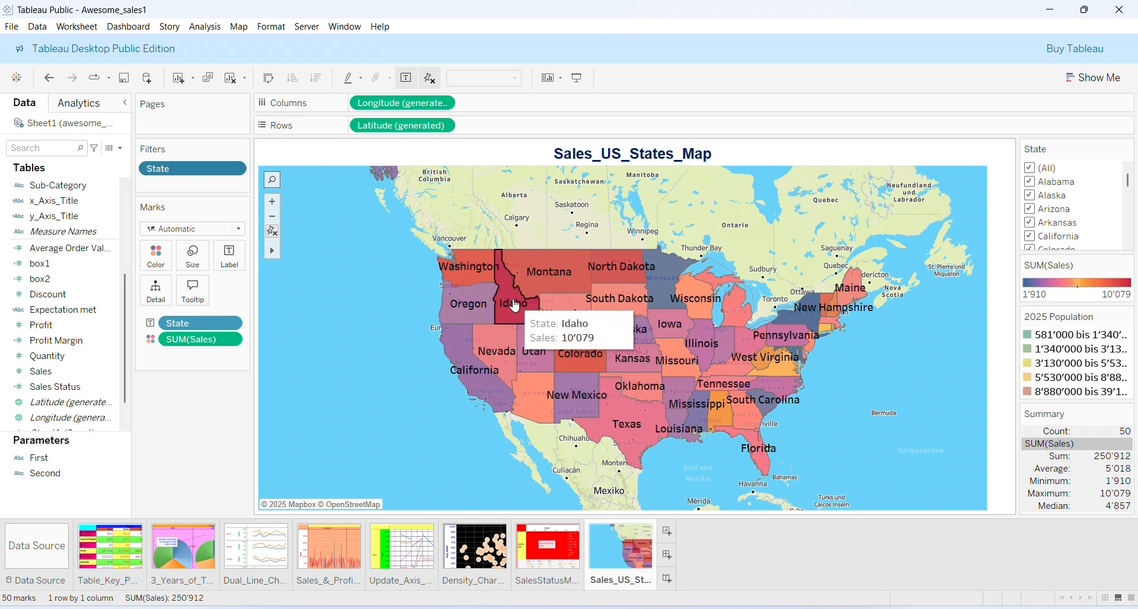
mouse_move(556, 264)
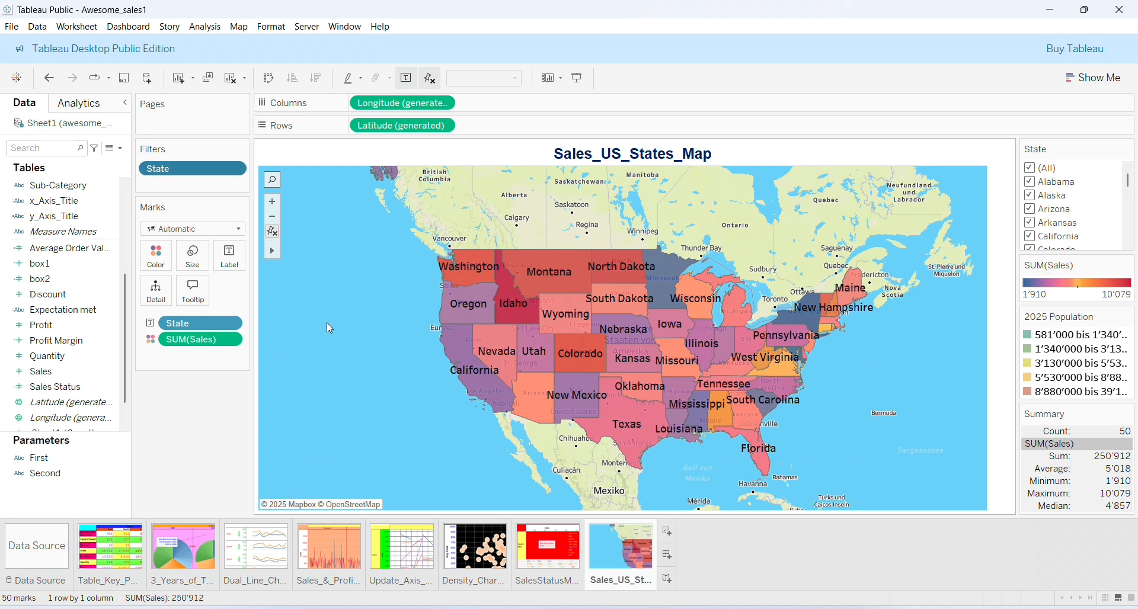
Shade the Sales_US_States_Map title light green and give it a solid #00aa00 green border
right_click(426, 150)
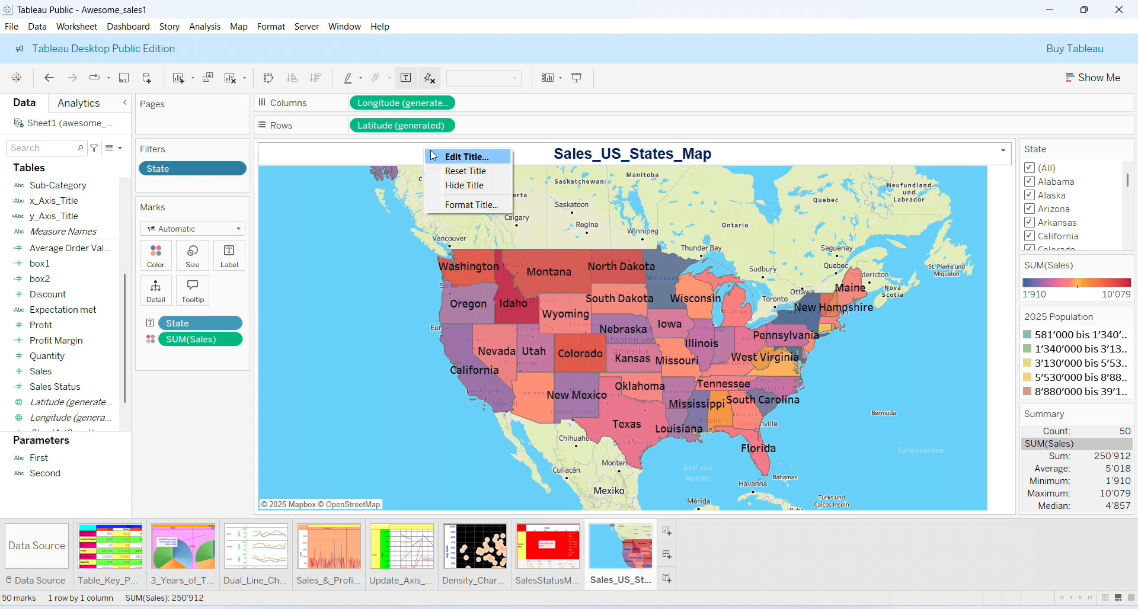
left_click(460, 205)
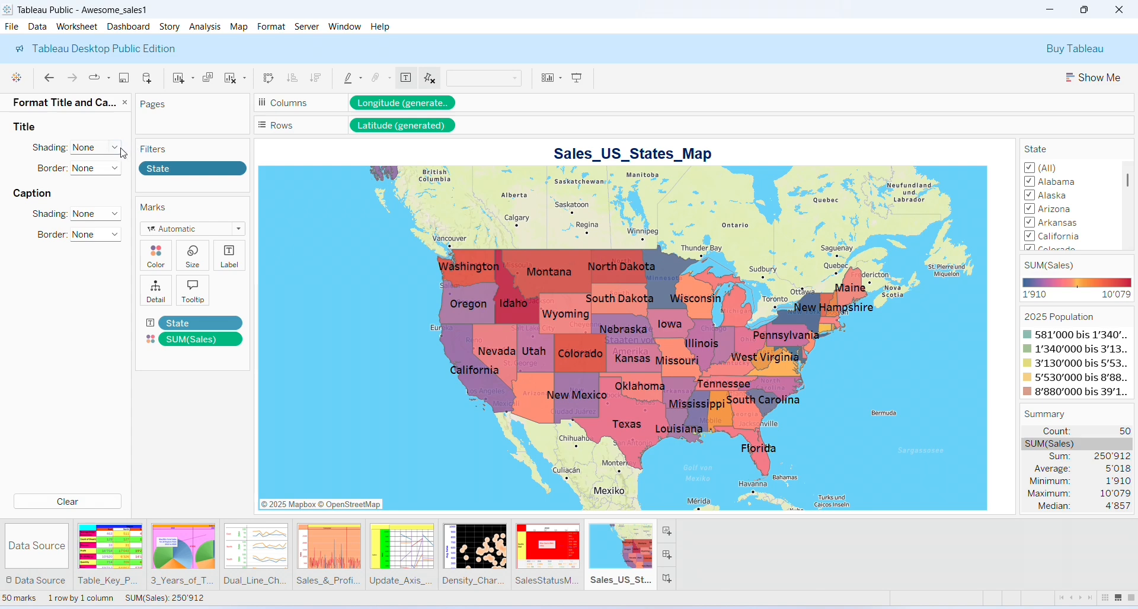
left_click(116, 148)
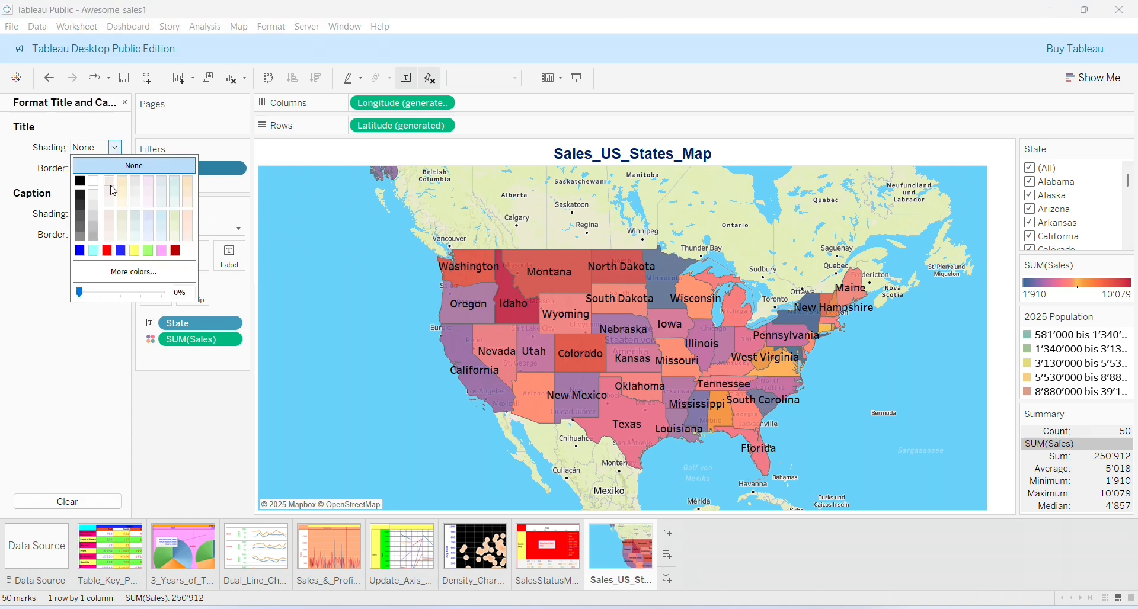
left_click(148, 251)
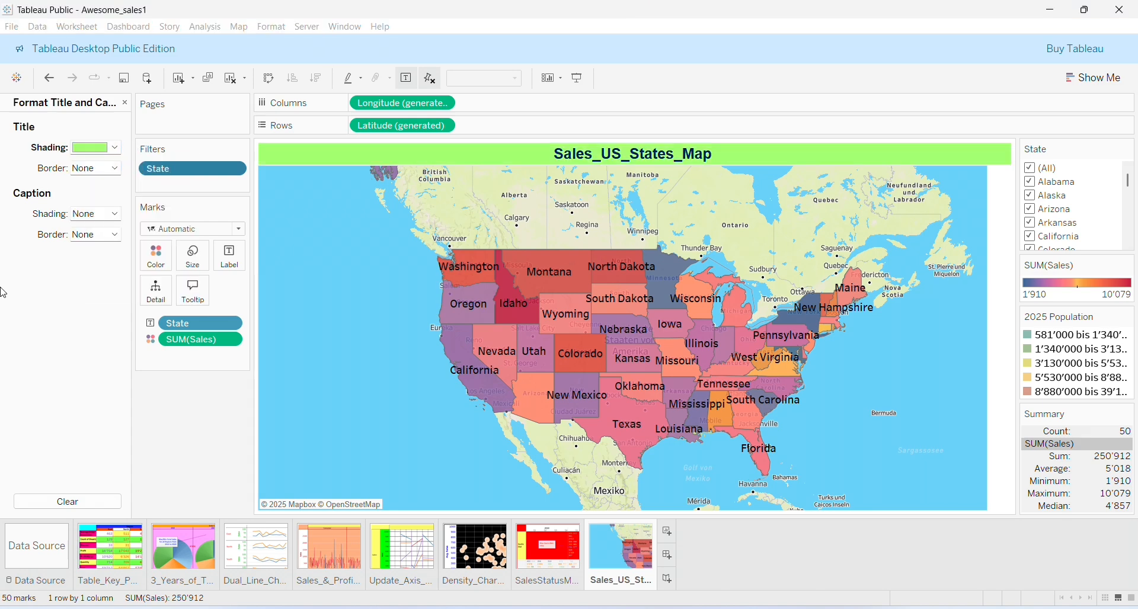
left_click(117, 172)
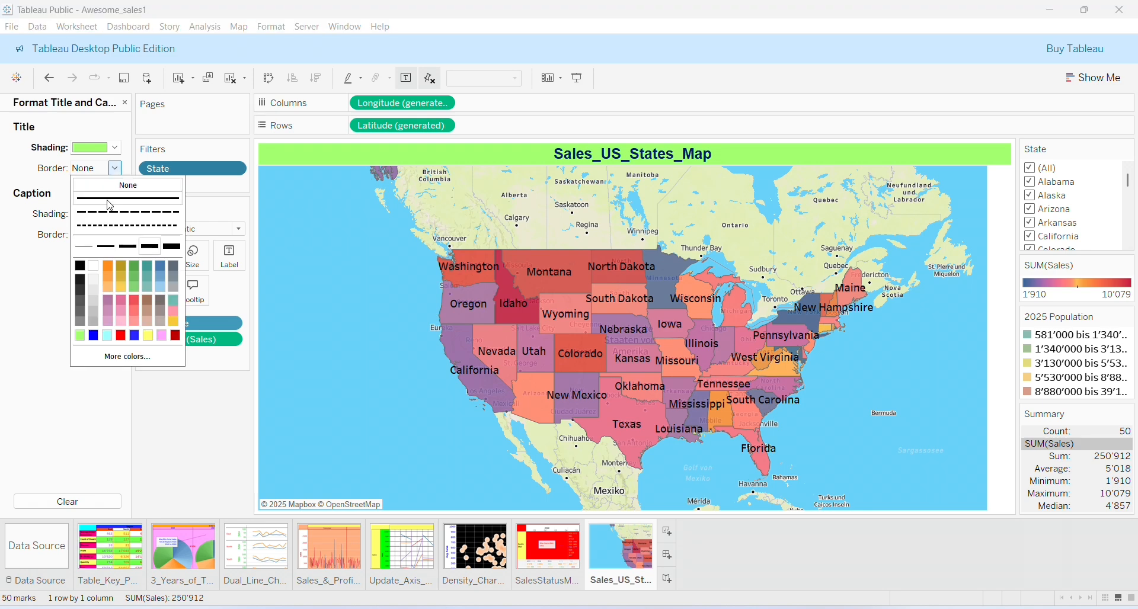
left_click(128, 357)
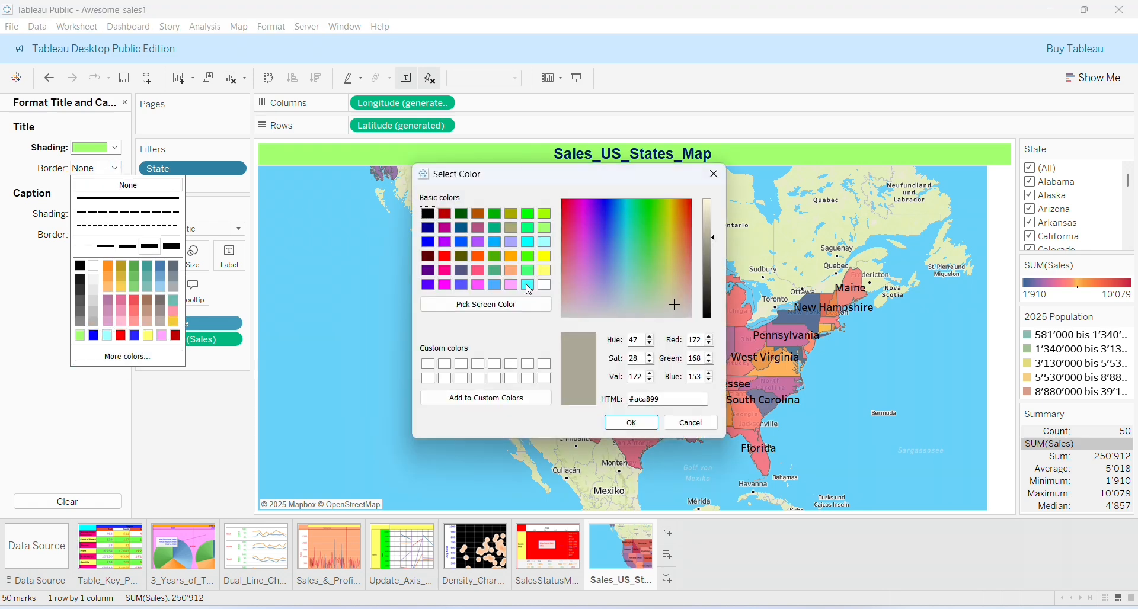
left_click(495, 215)
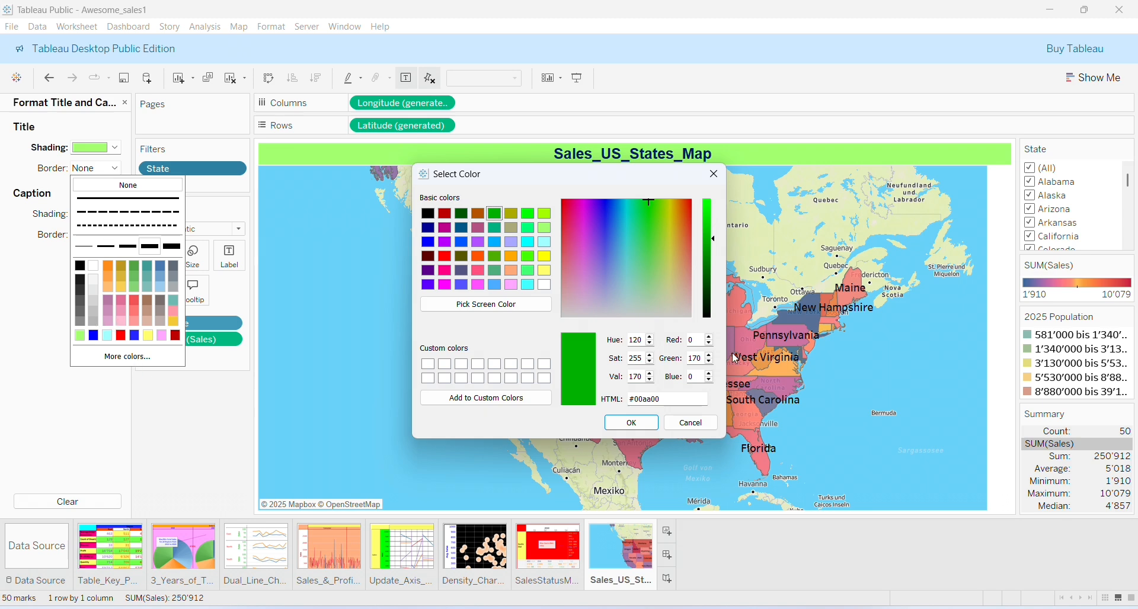
left_click(633, 423)
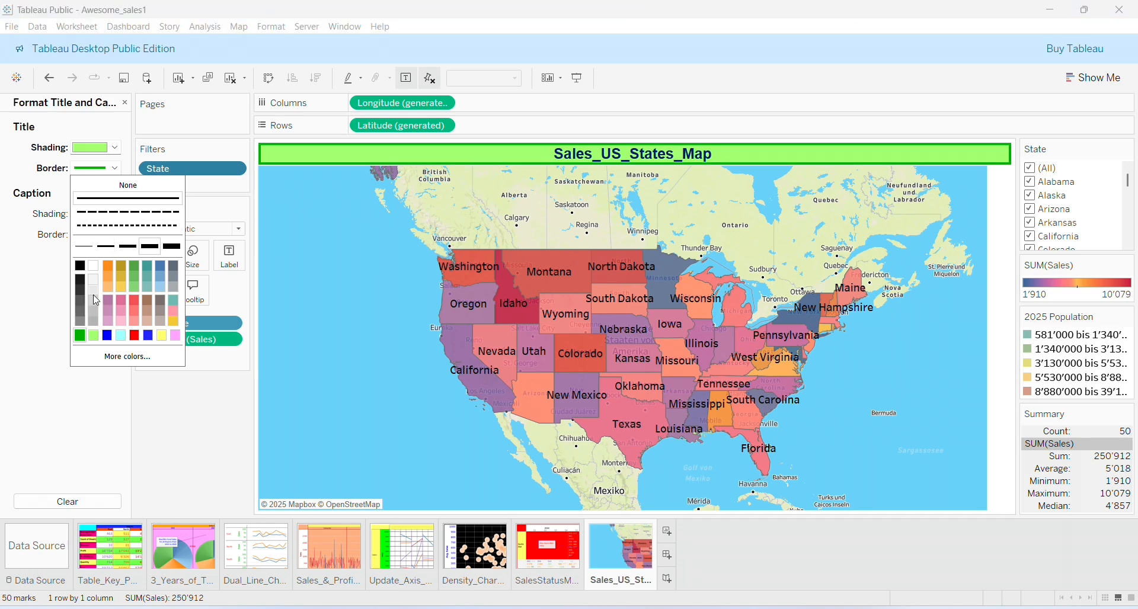
left_click(26, 390)
left_click(125, 103)
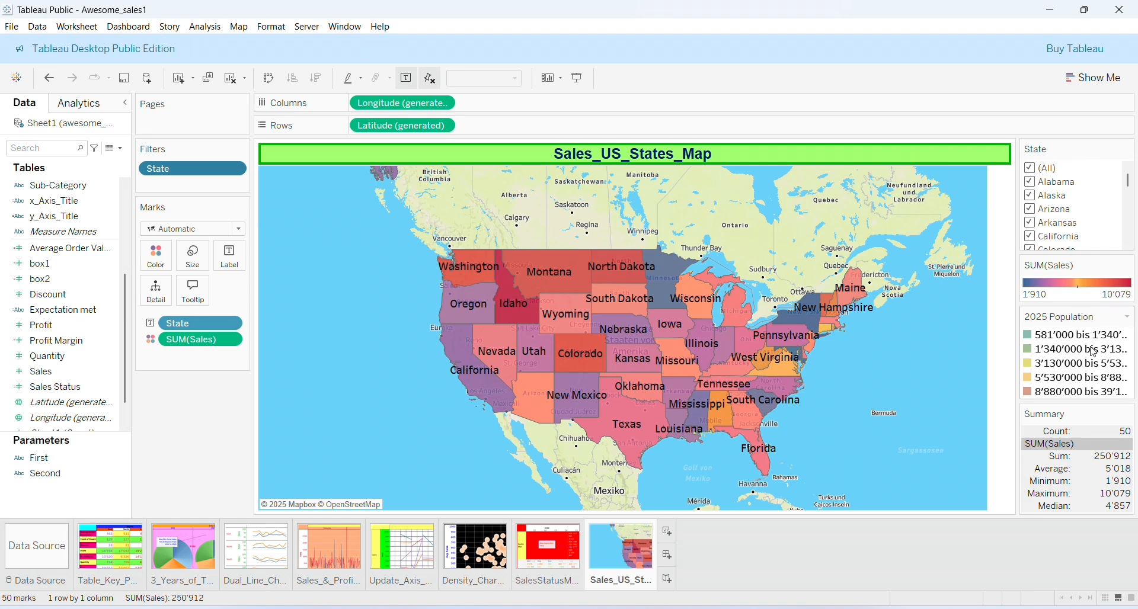
Change the State filter card's heading from 'State' to 'US States'
left_click(1127, 317)
key("Escape")
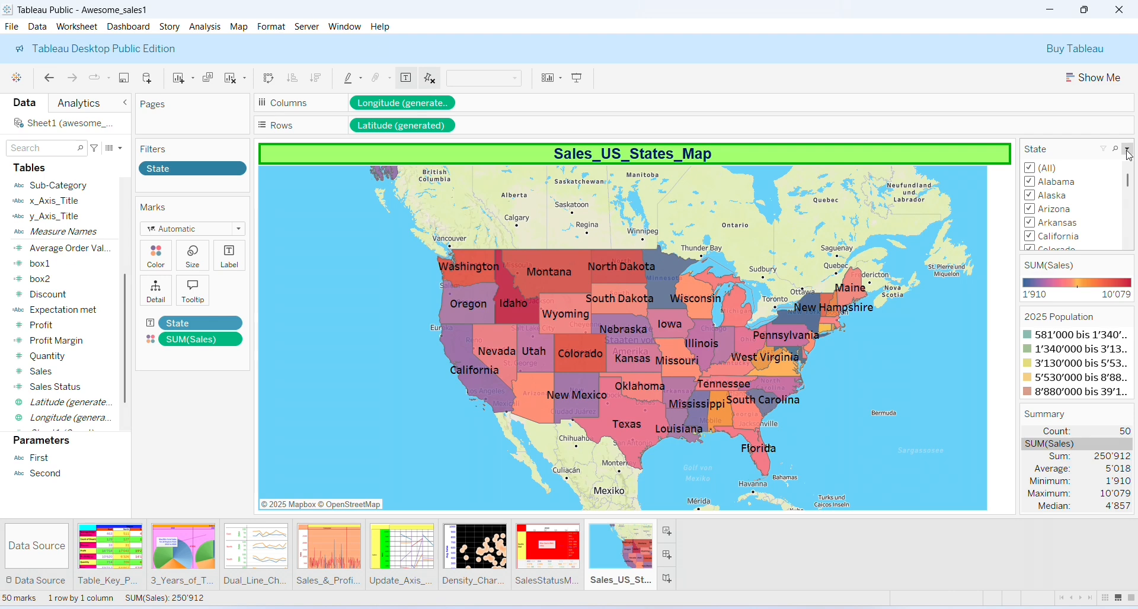
left_click(1127, 149)
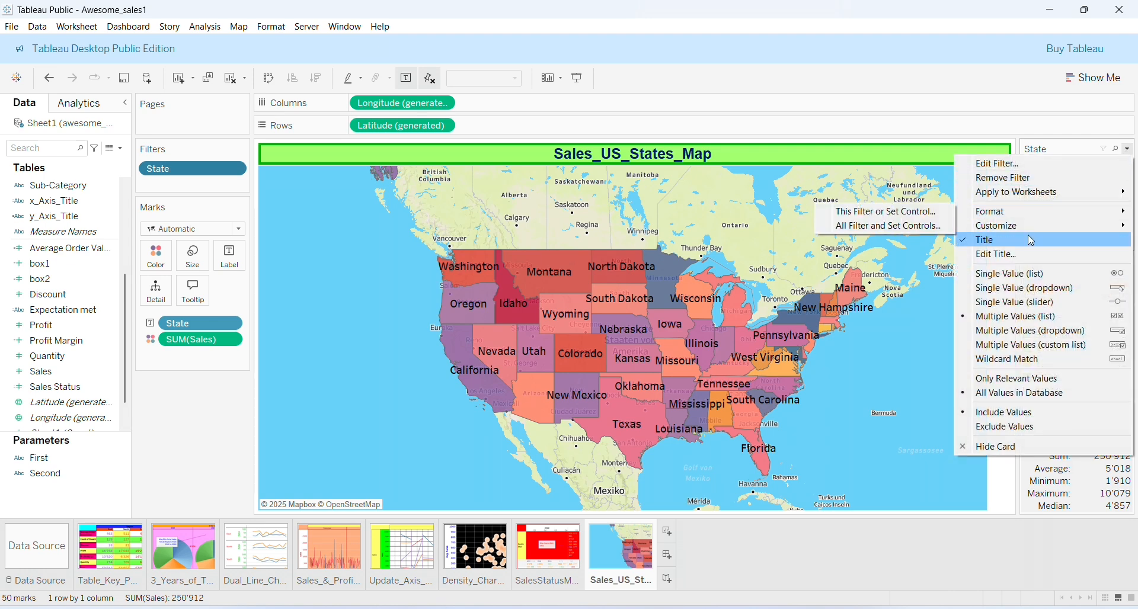
left_click(1029, 254)
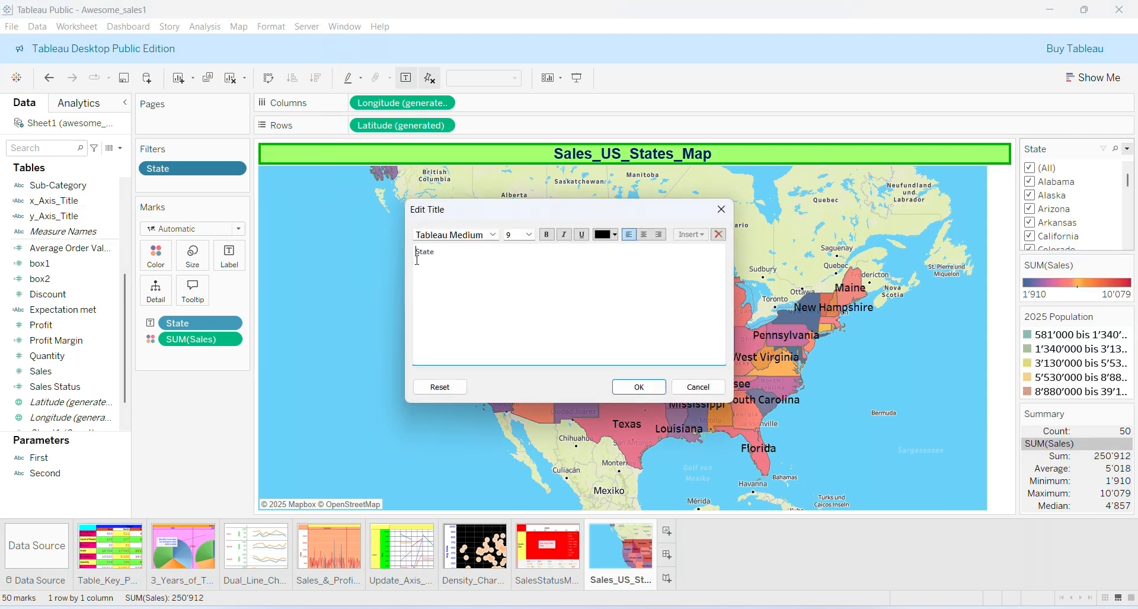
type("US S")
key("ctrl+a")
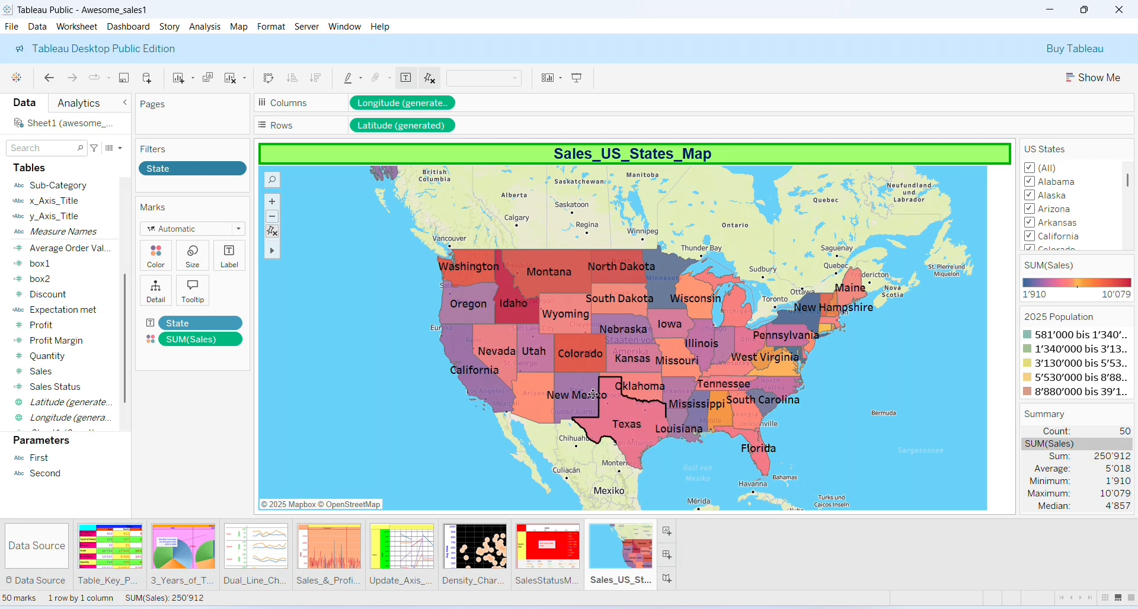
mouse_move(610, 418)
left_mouse_down()
mouse_move(546, 258)
mouse_move(497, 407)
mouse_move(543, 390)
mouse_move(410, 486)
mouse_move(581, 380)
mouse_move(605, 424)
mouse_move(581, 424)
mouse_move(601, 436)
left_mouse_up()
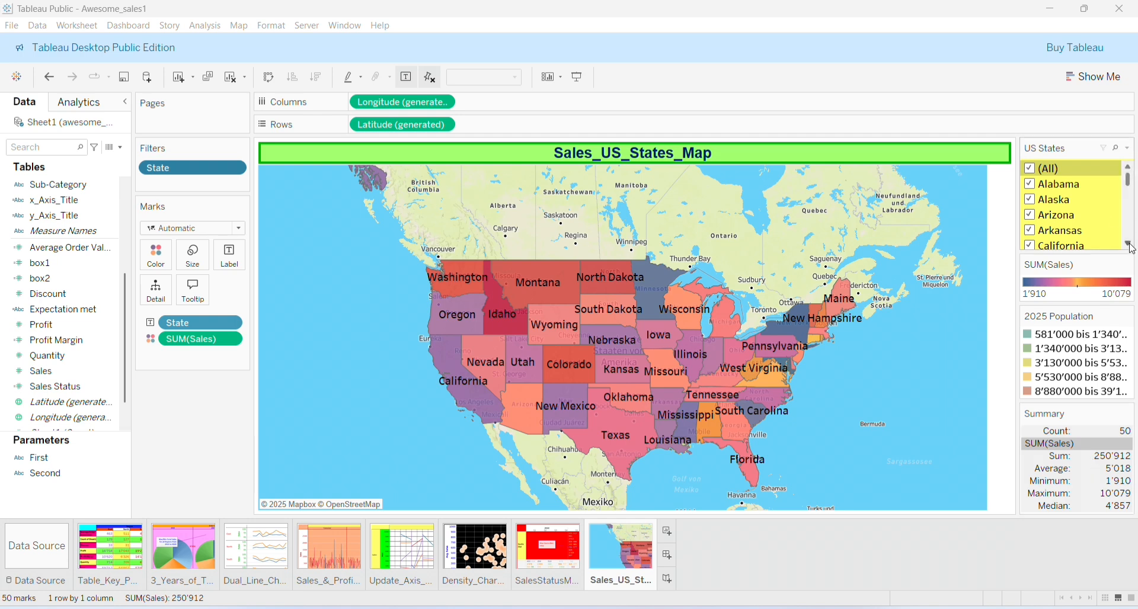
scroll(1131, 248, "down", 3)
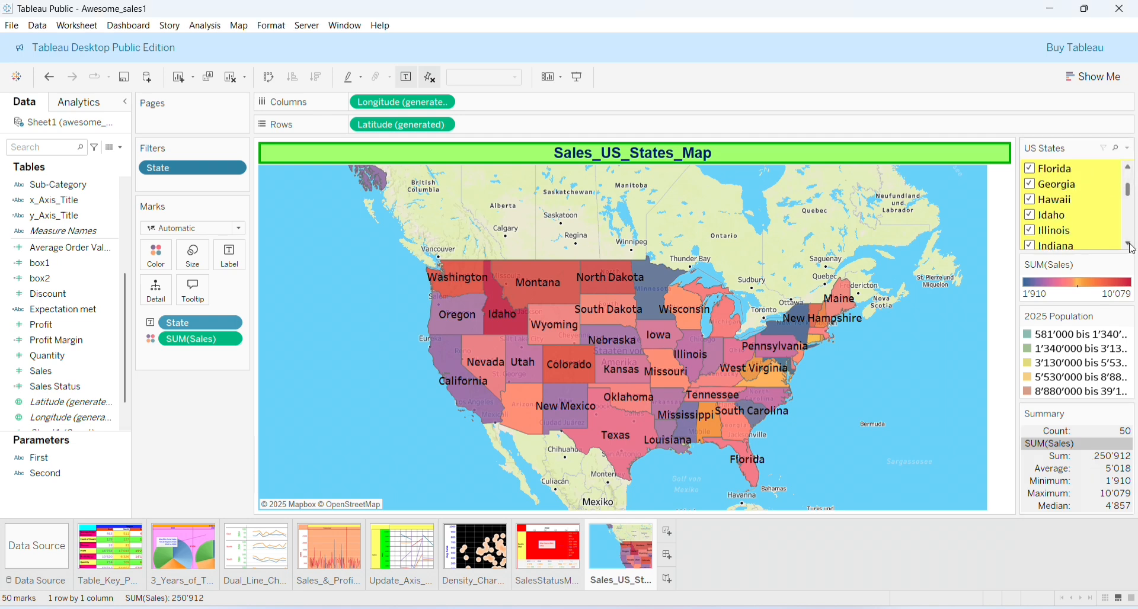
scroll(1131, 248, "down", 10)
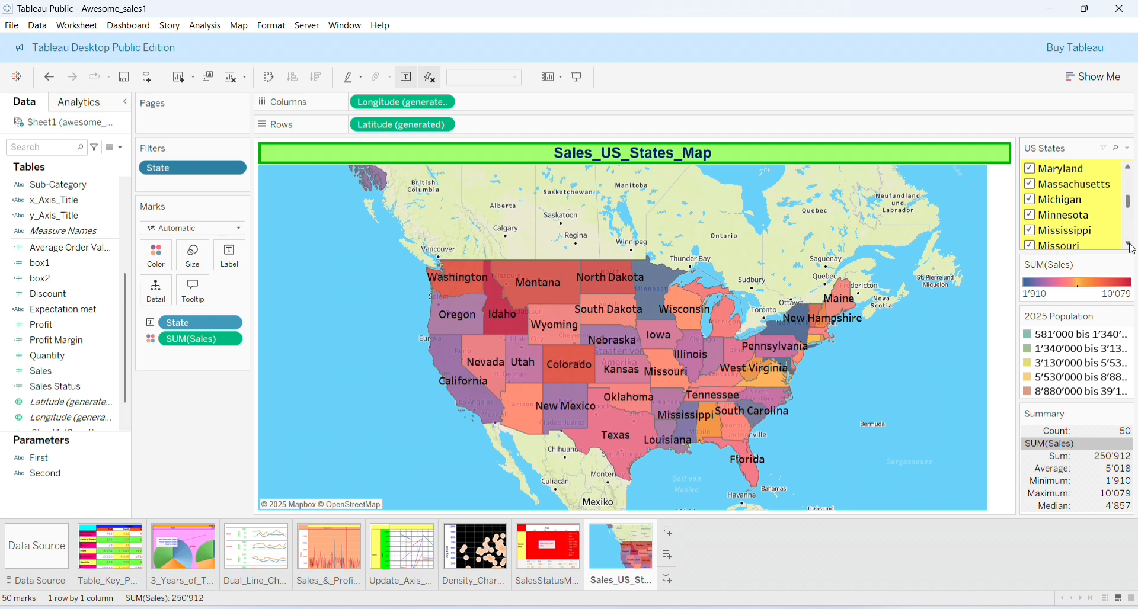
scroll(1131, 248, "down", 3)
left_click(1032, 217)
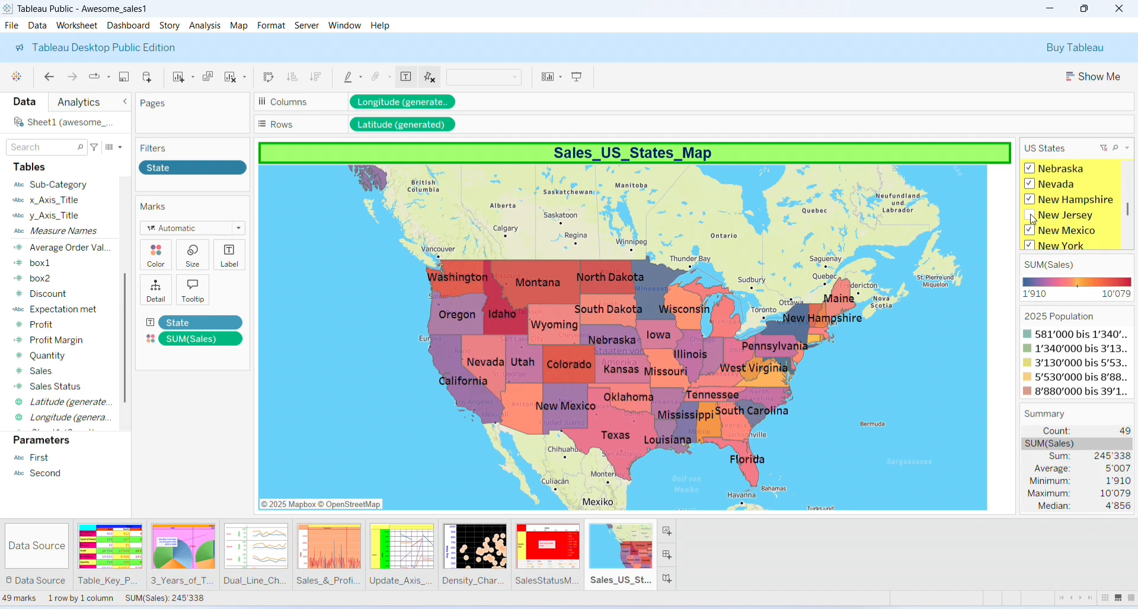
left_click(1030, 184)
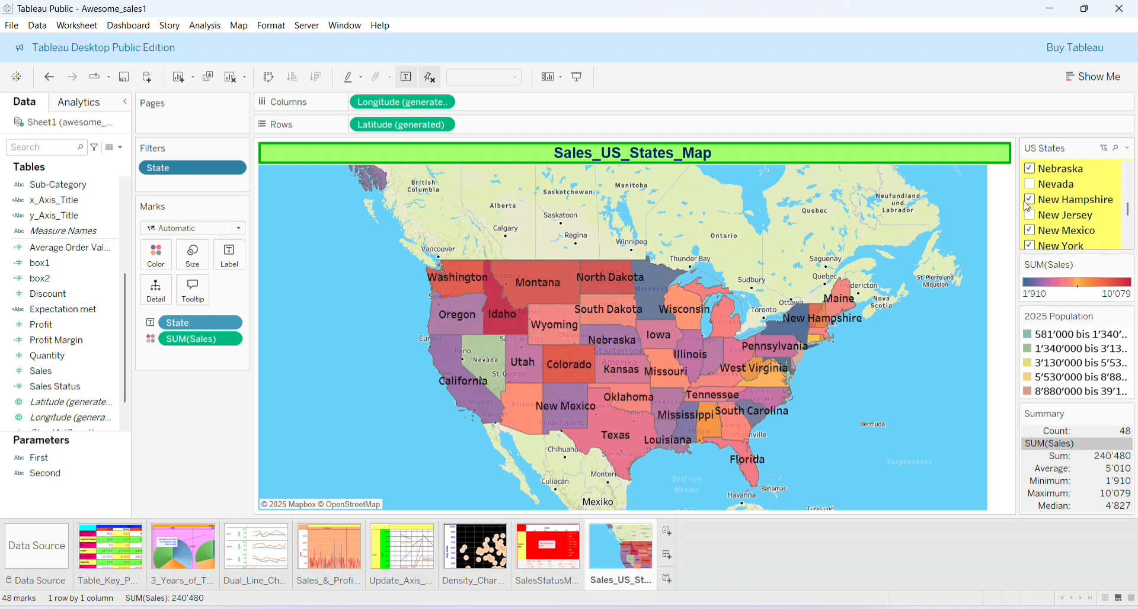
left_click(1030, 201)
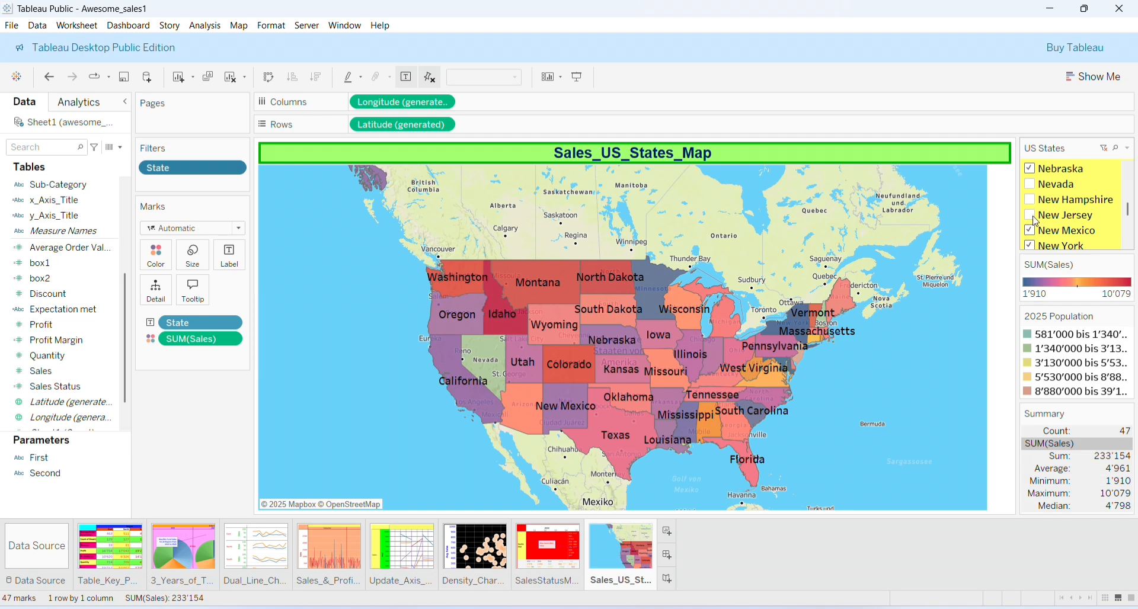
left_click(1031, 216)
scroll(1053, 195, "up", 3)
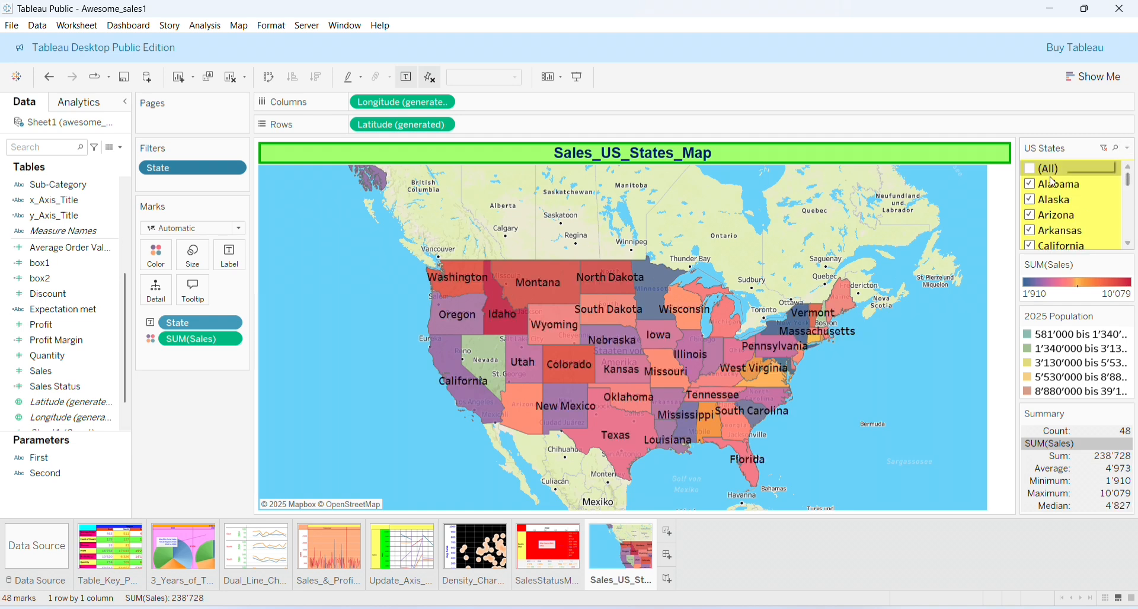
left_click(1030, 169)
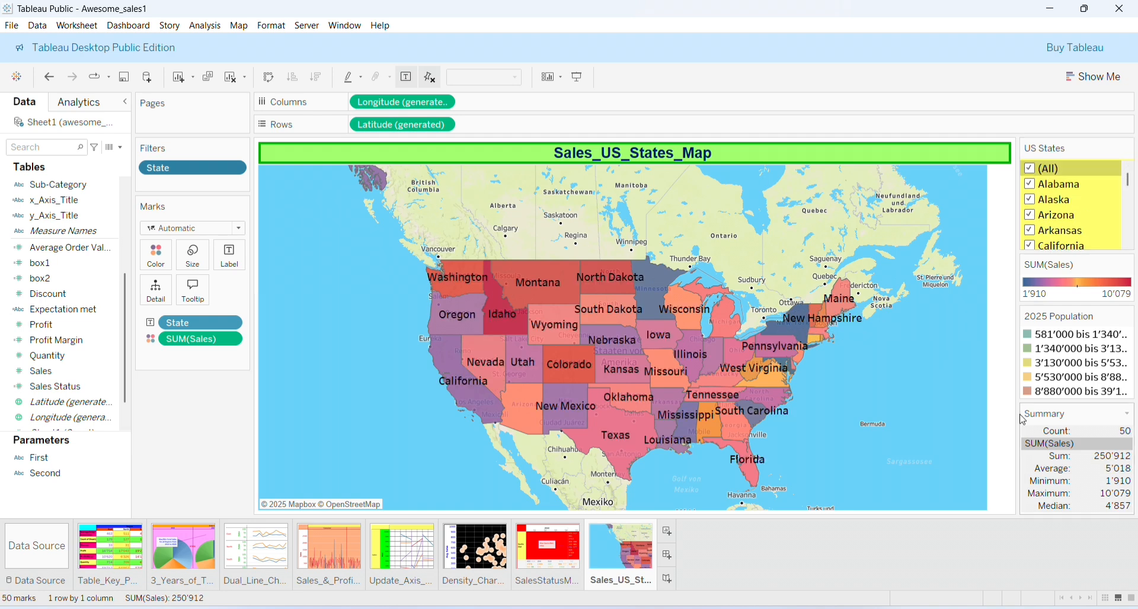
mouse_move(518, 343)
mouse_move(695, 369)
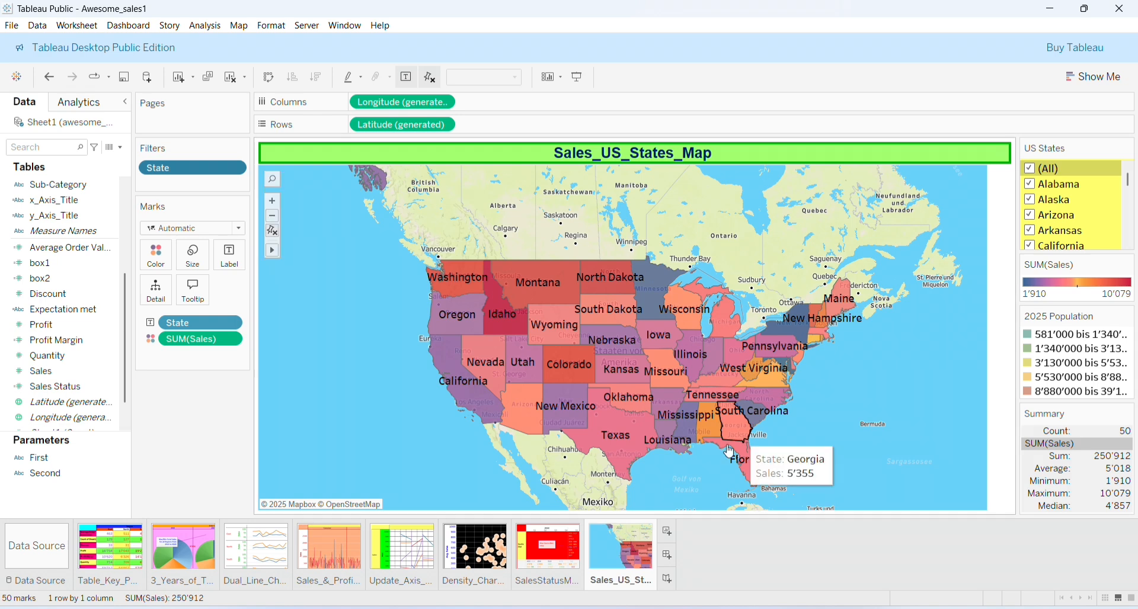
Create a new blank dashboard and set its size range to Automatic
left_click(668, 556)
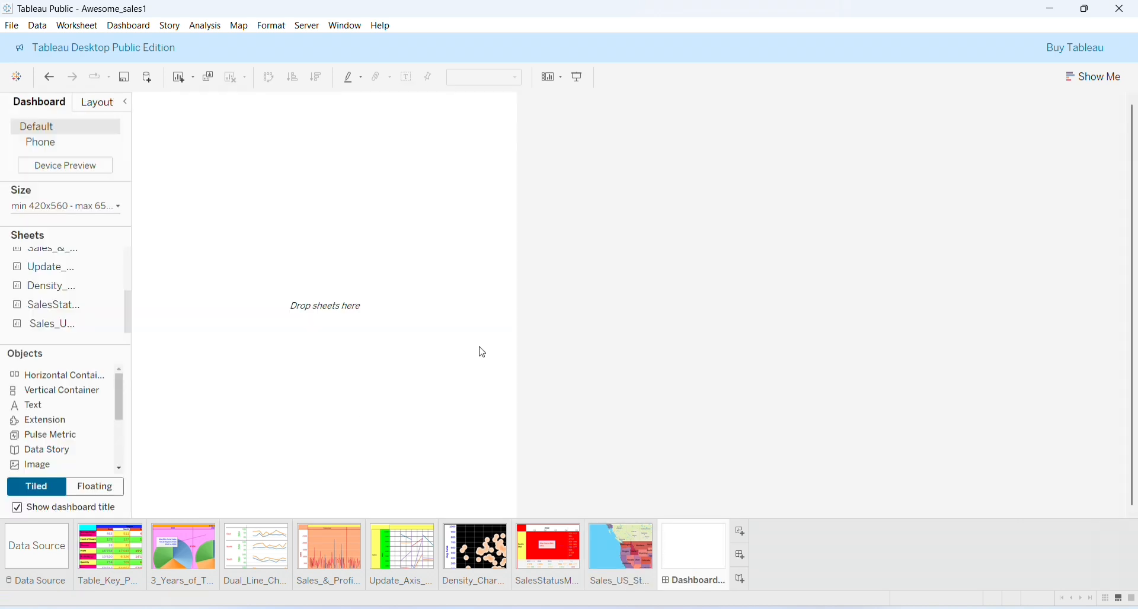
left_click(121, 209)
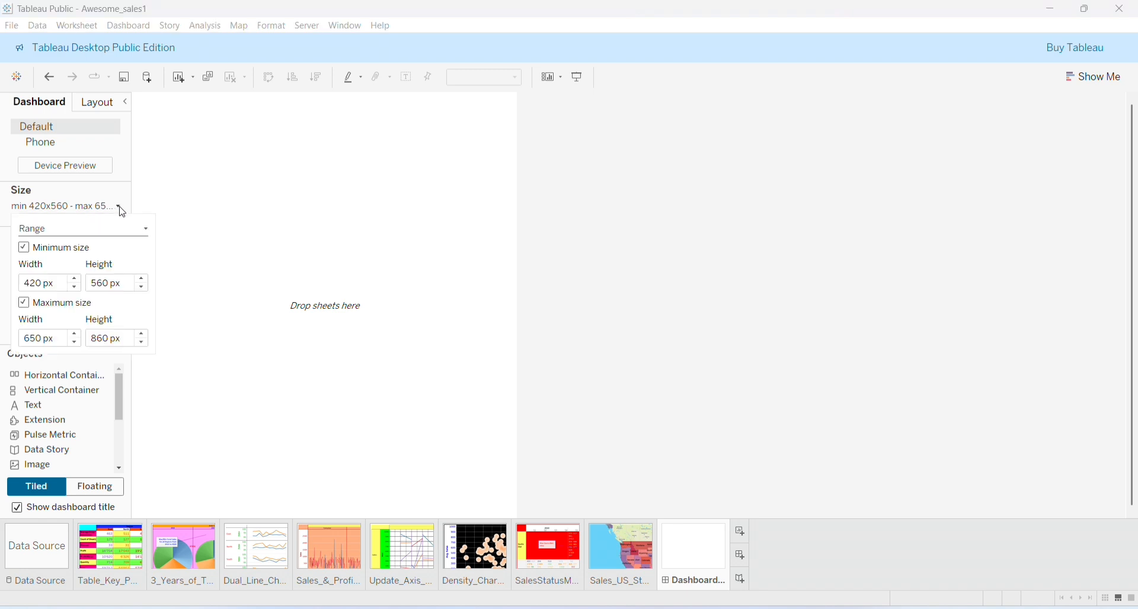
left_click(145, 229)
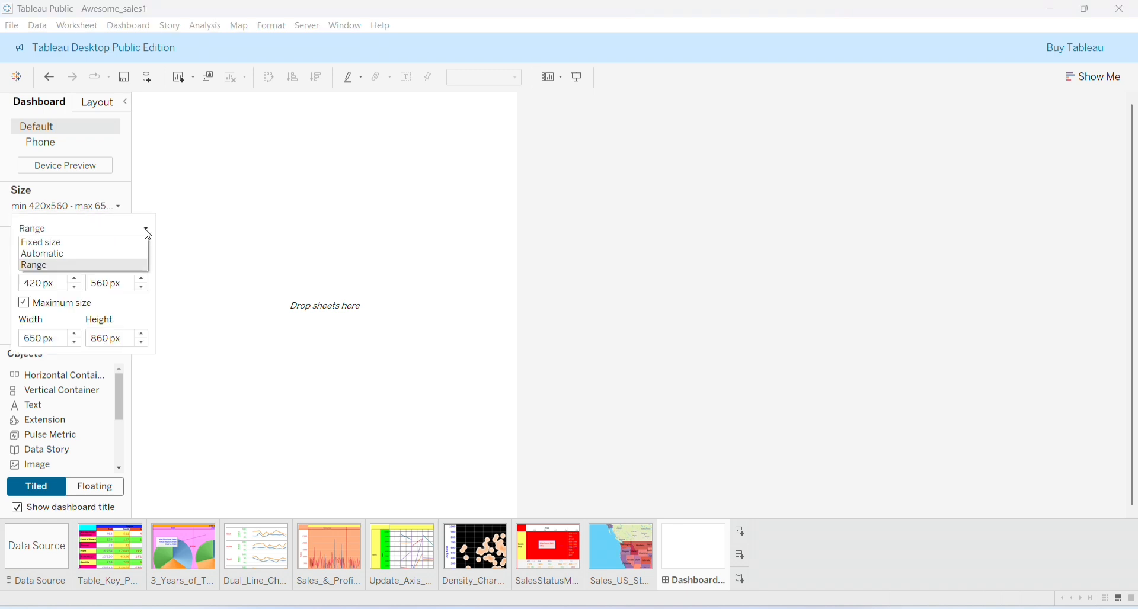
left_click(121, 256)
left_click(578, 442)
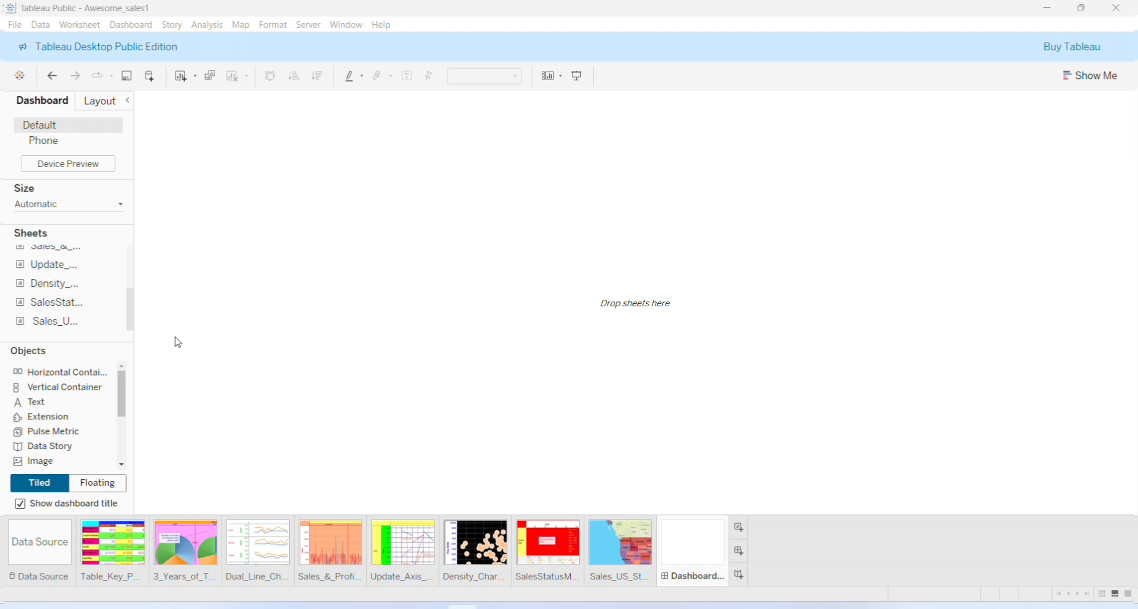
Add a Vertical Container holding the Dual_Line_Chart_Region_Sales_Profit_over_years sheet to the dashboard
left_click(89, 387)
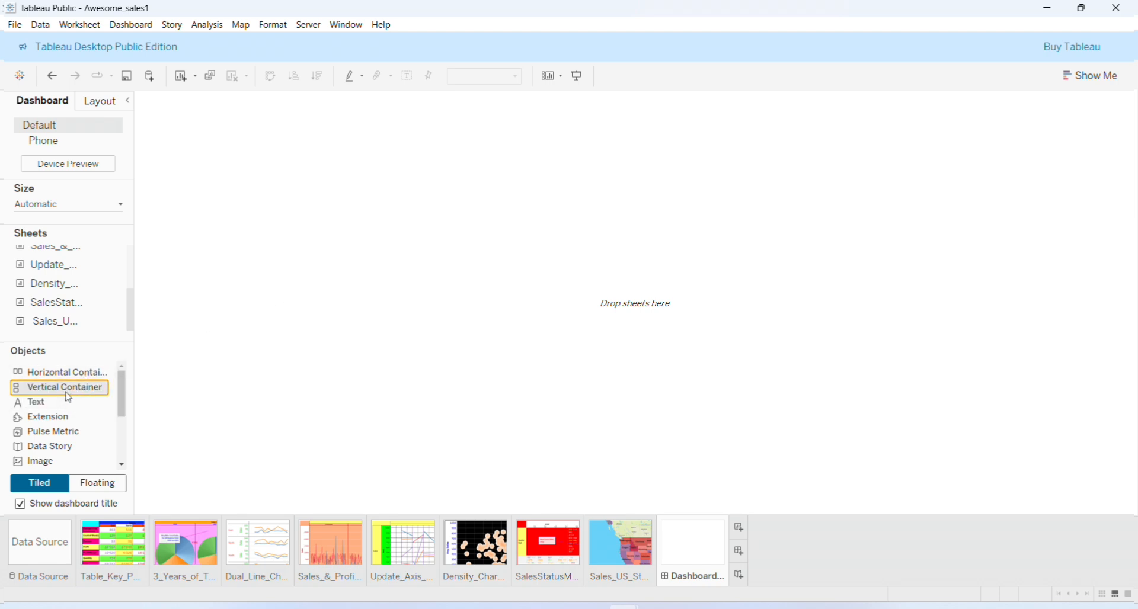
left_click_drag(65, 394, 253, 257)
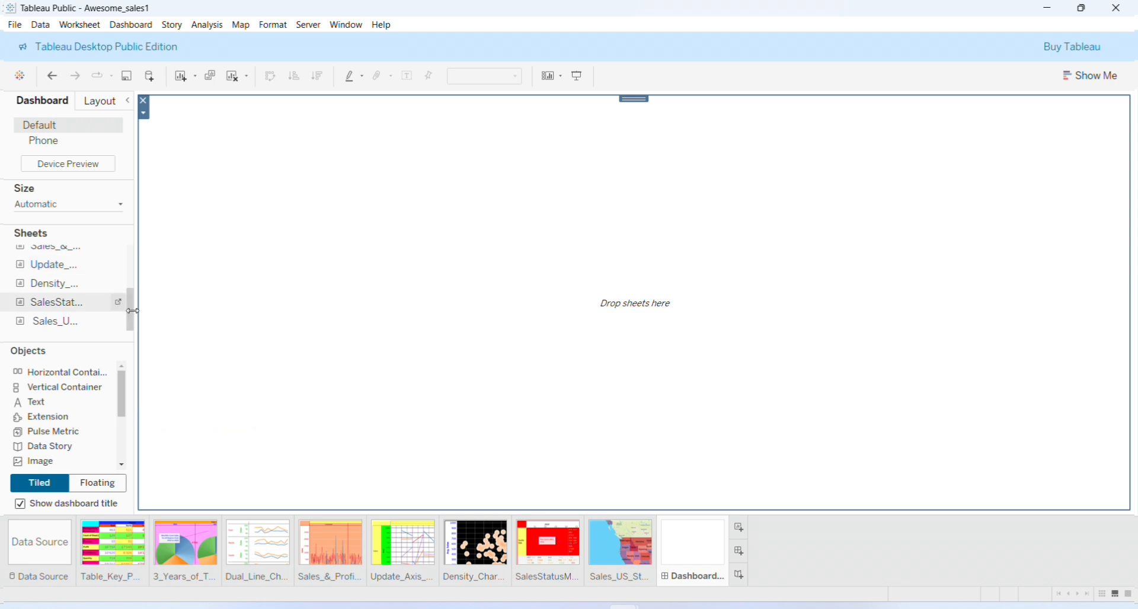
left_click_drag(128, 308, 129, 250)
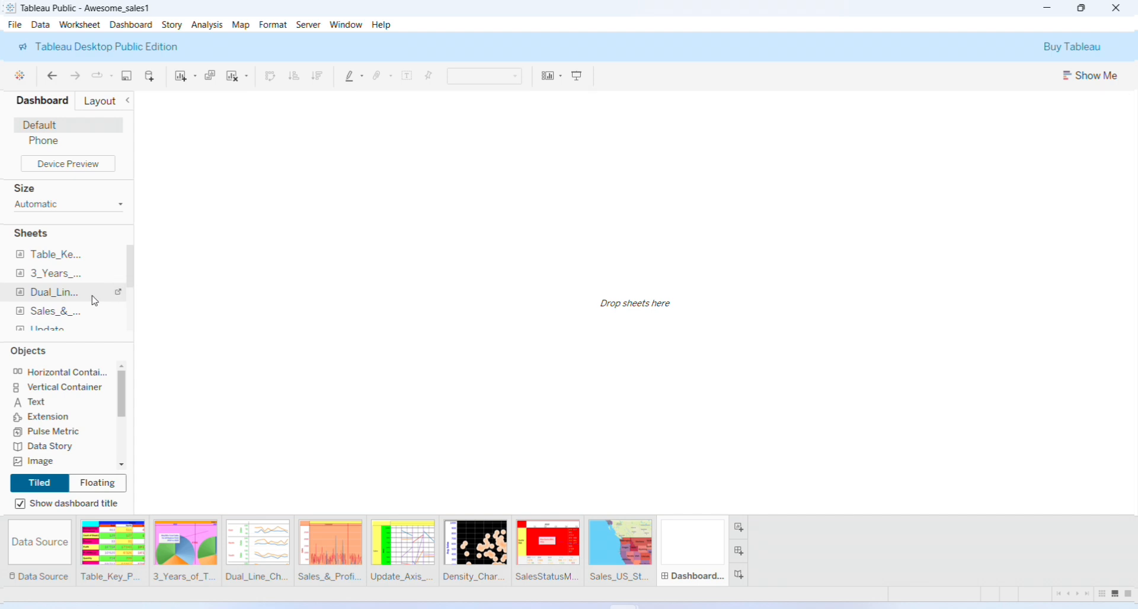
left_click_drag(95, 301, 348, 286)
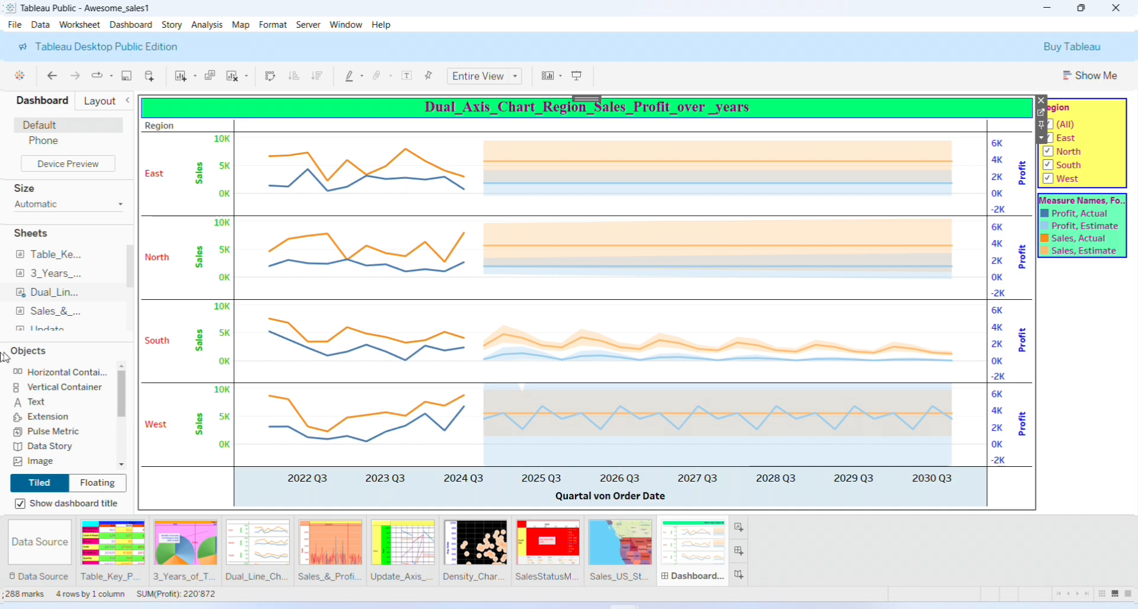
Add a second Vertical Container left of the chart and drop the Sales_US_States_Map sheet into it
left_click_drag(42, 388, 409, 318)
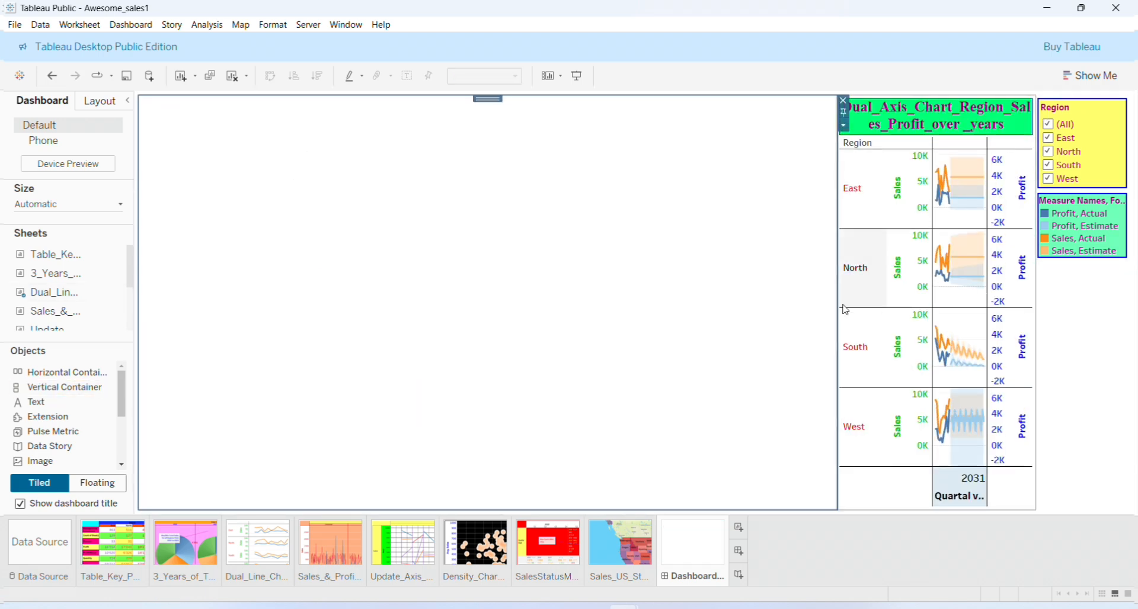
left_click_drag(839, 306, 631, 281)
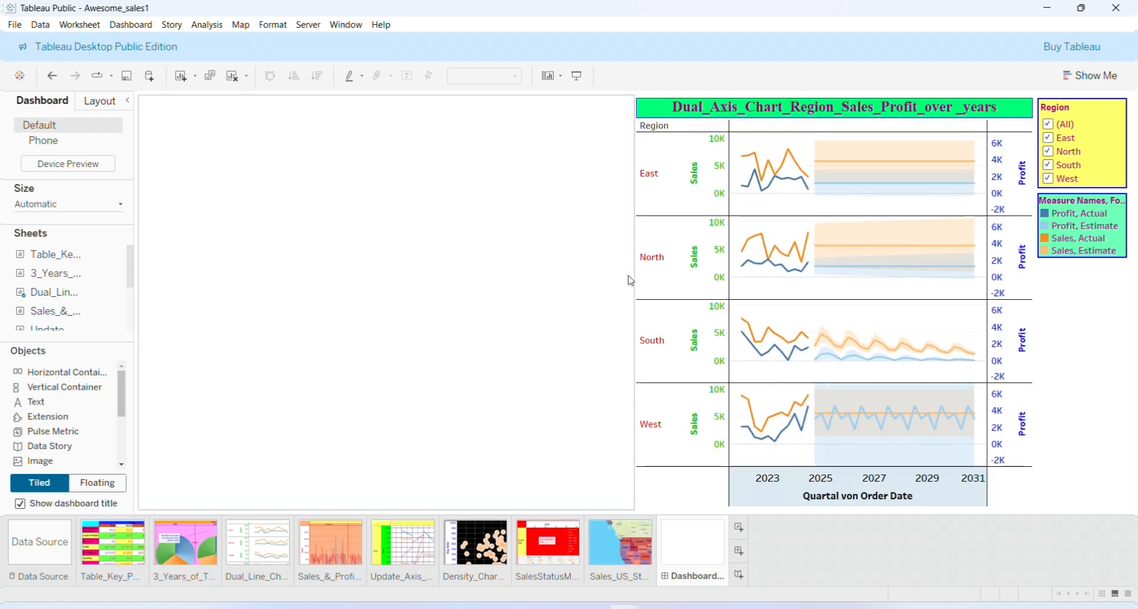
left_click_drag(130, 261, 384, 214)
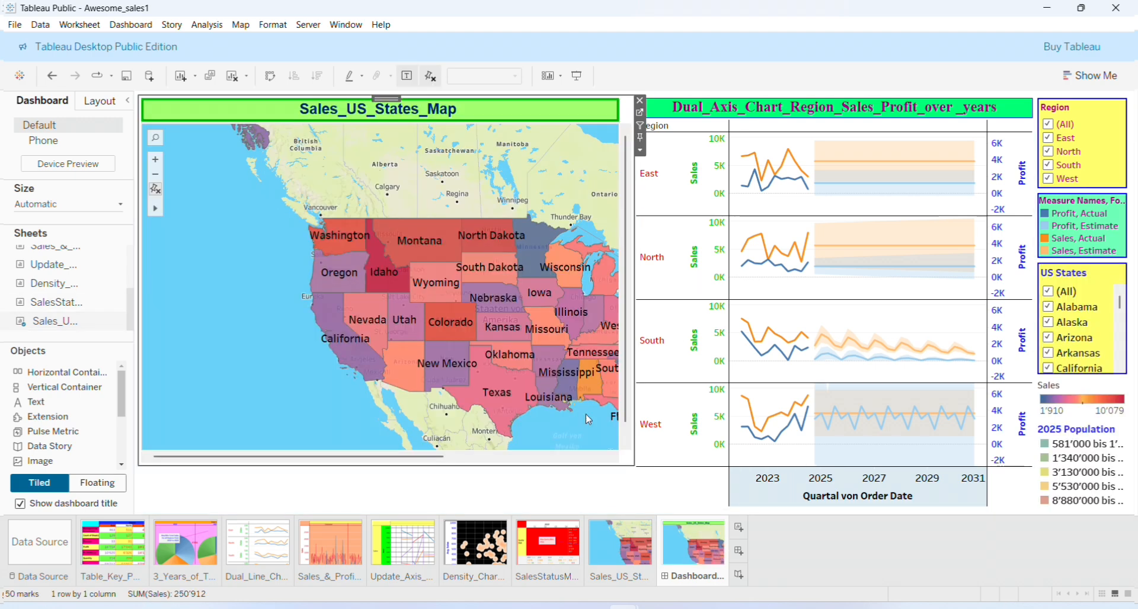
Put the SalesStatusMetOrNot? table in a Horizontal Container below the map, then resize map, table and chart
mouse_move(120, 289)
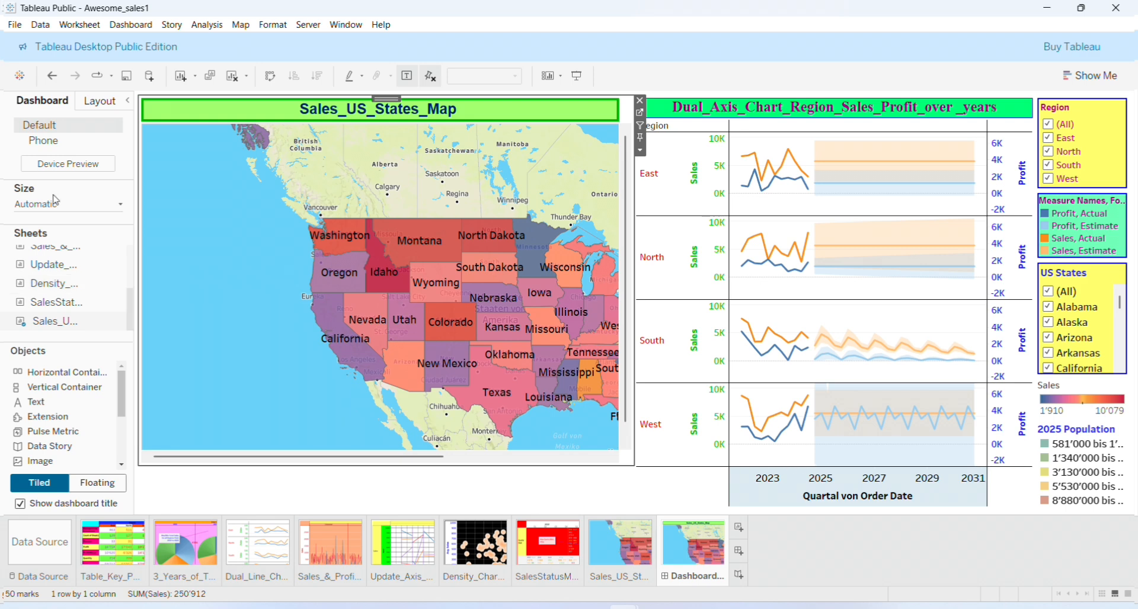
left_click_drag(52, 380, 342, 351)
mouse_move(100, 298)
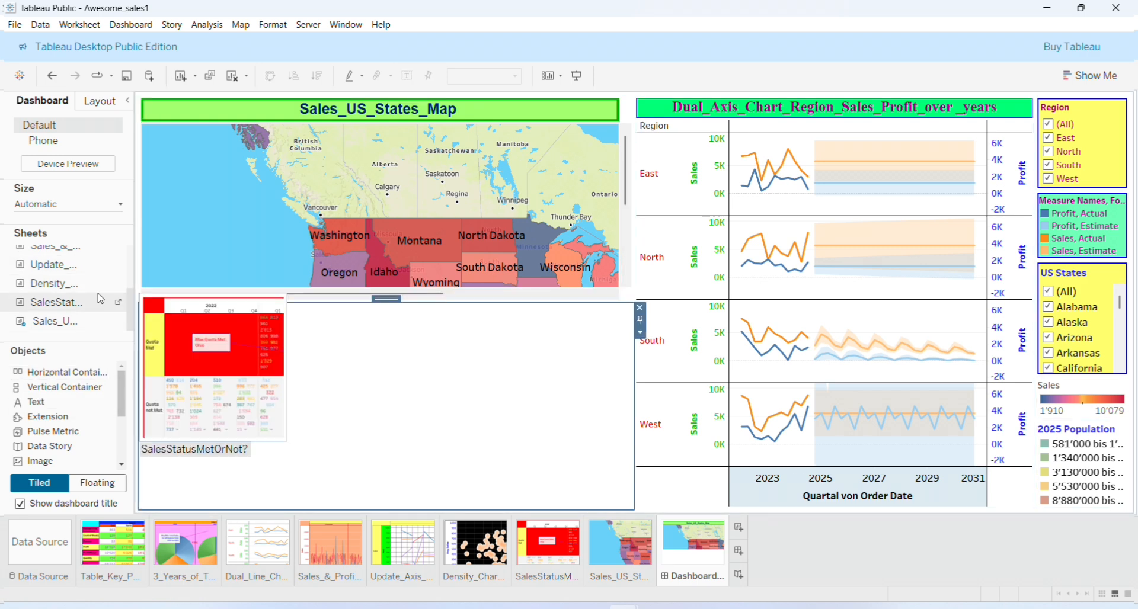
left_click_drag(119, 312, 317, 356)
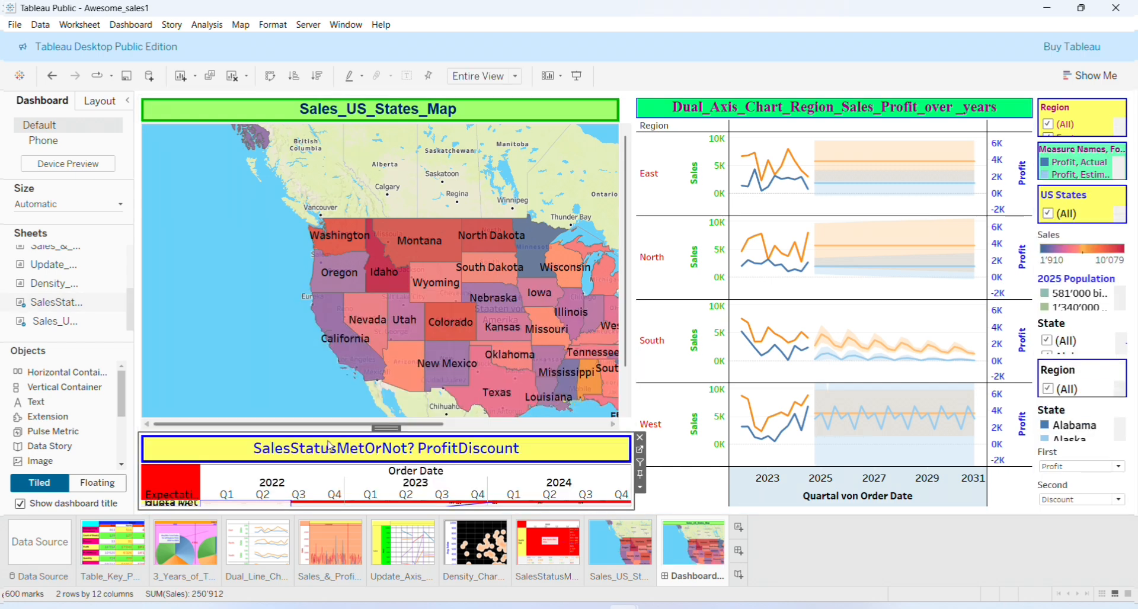
left_click_drag(330, 433, 331, 329)
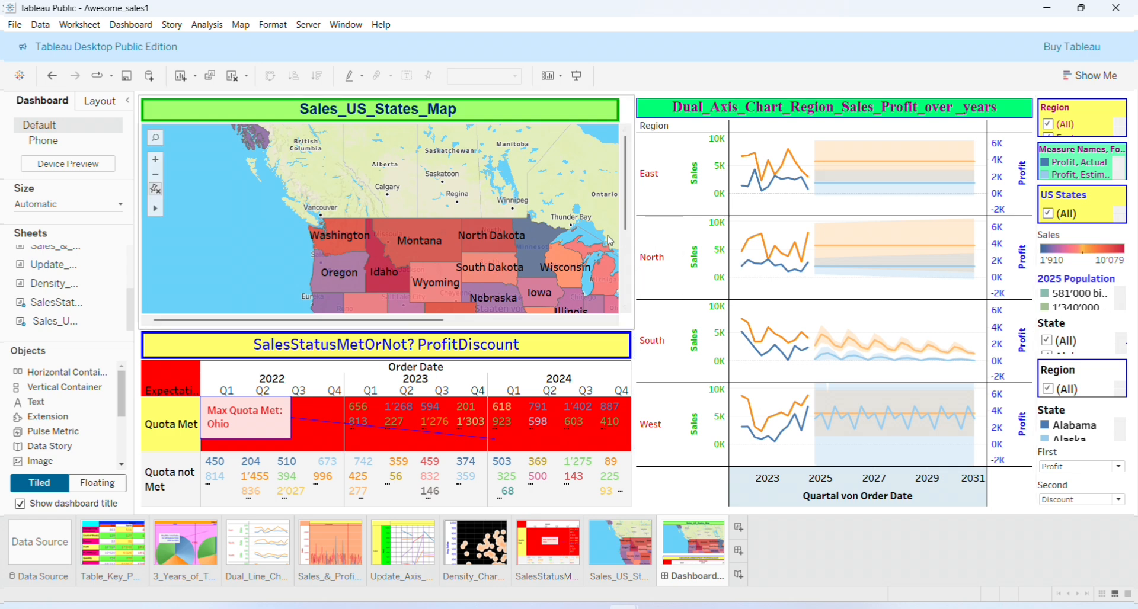
left_click_drag(633, 258, 666, 248)
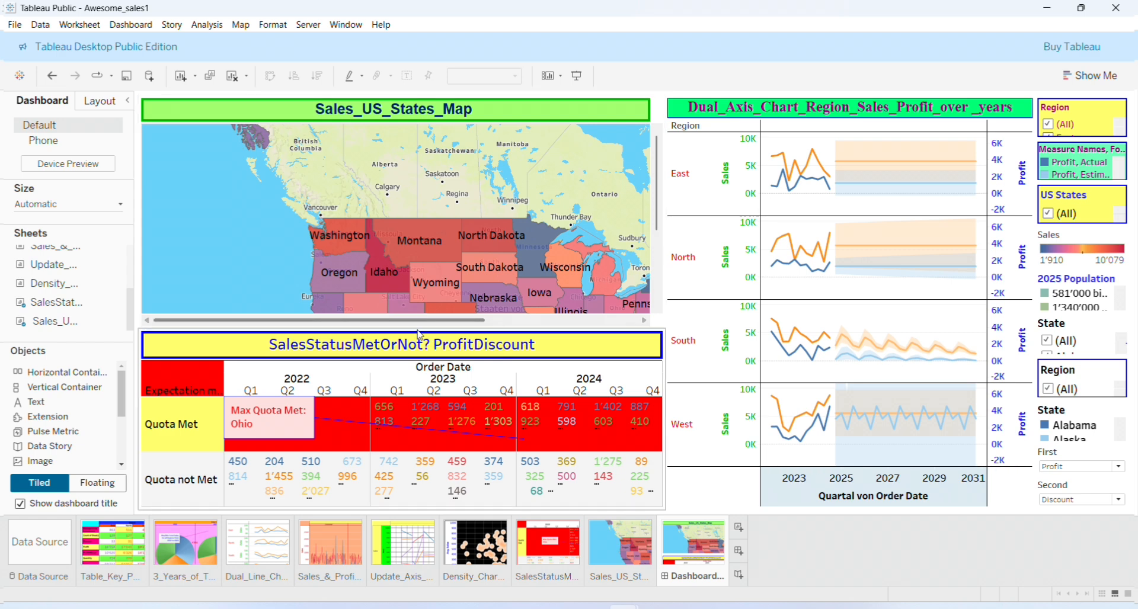
Show the 'Dashboard 1' title and widen the map and quota table, narrowing the dual-axis chart
left_click(524, 100)
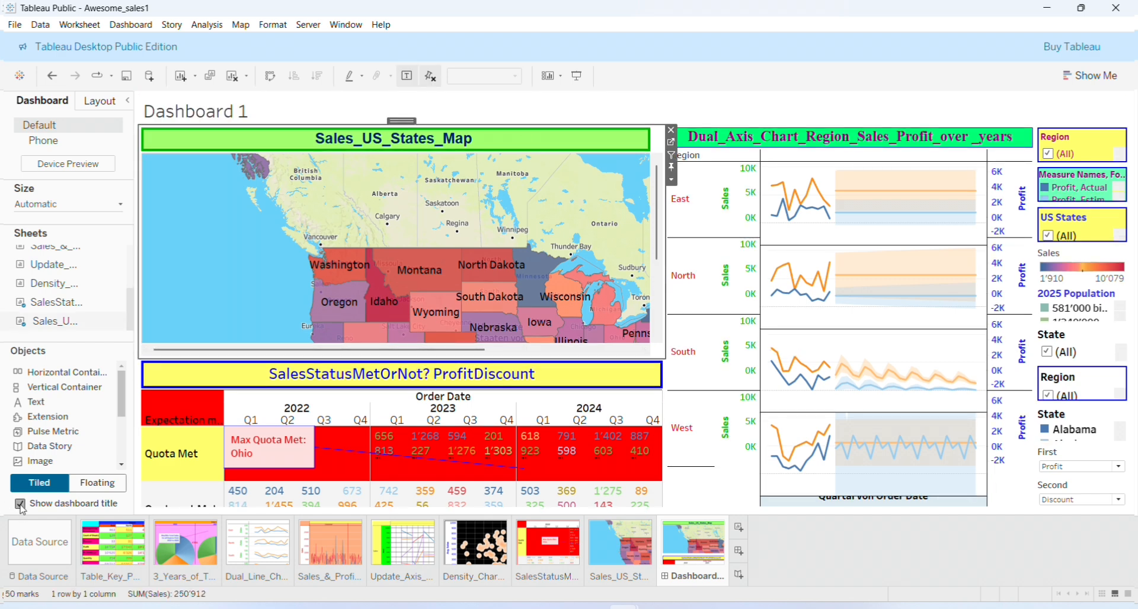
left_click(19, 504)
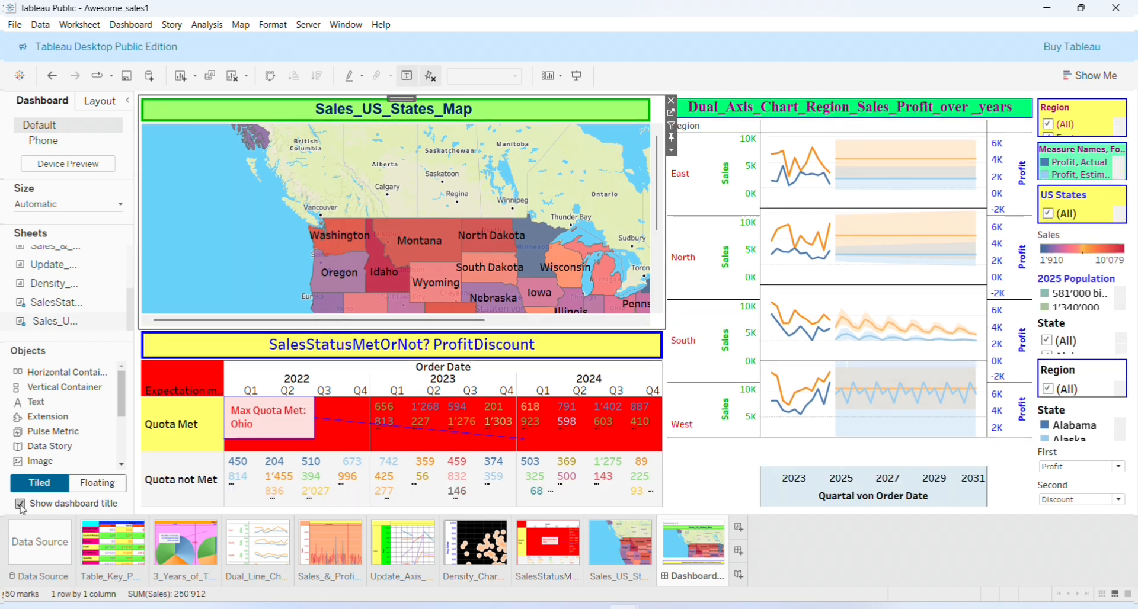
left_click(20, 504)
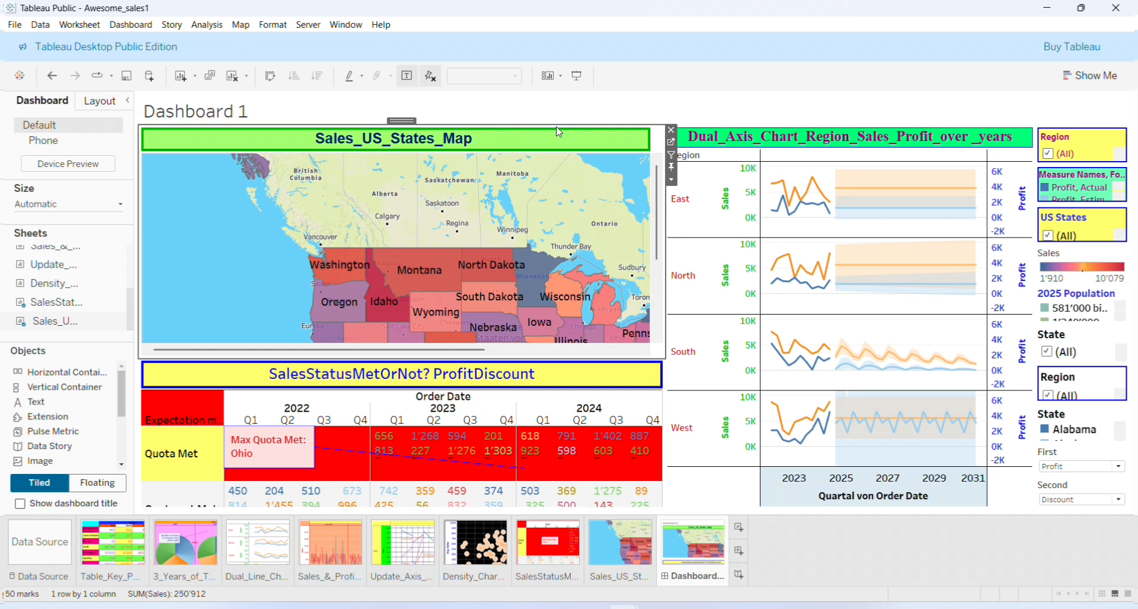
left_click(793, 171)
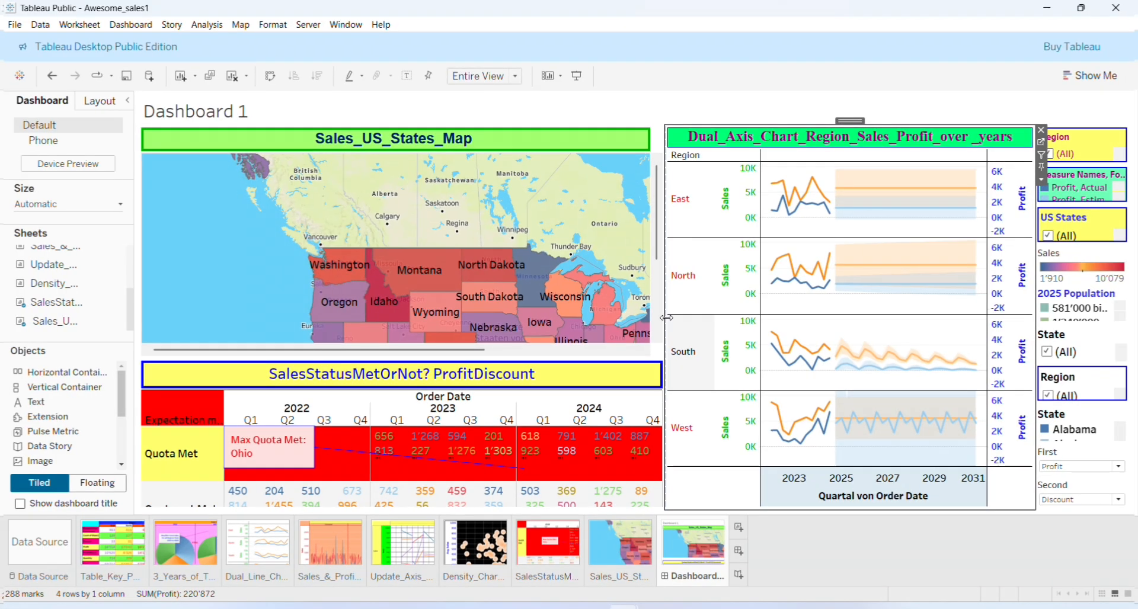
left_click_drag(666, 318, 704, 318)
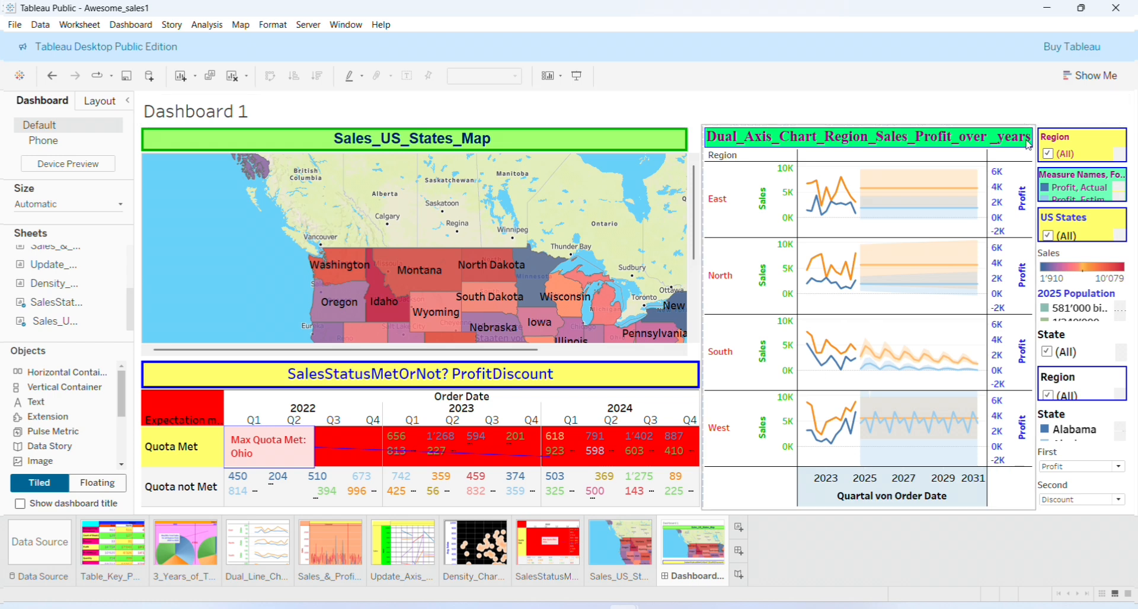
left_click(952, 174)
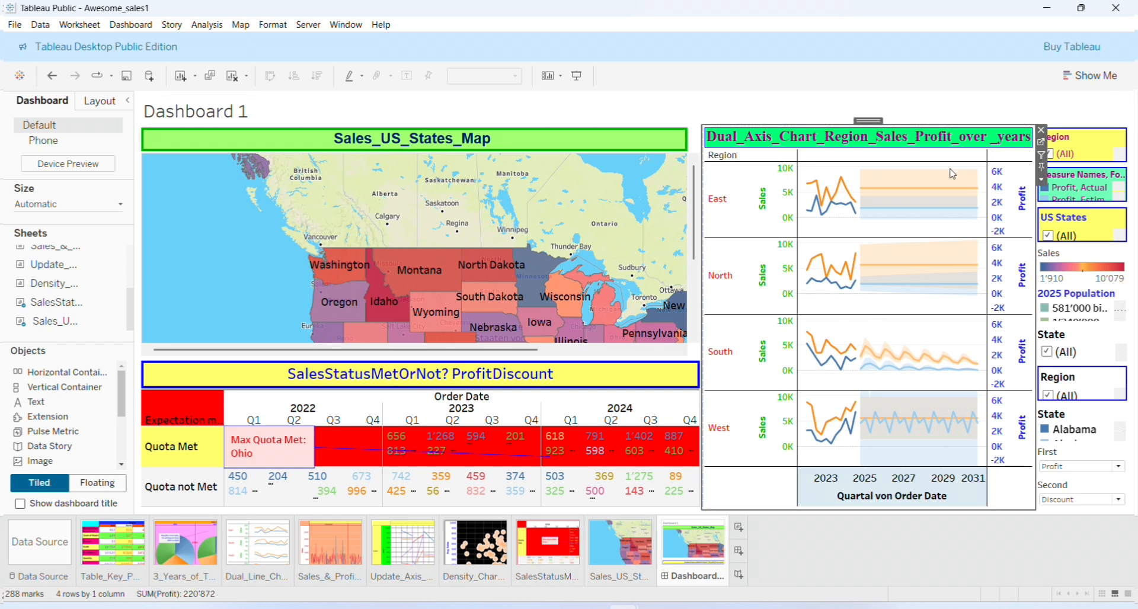
left_click(1041, 143)
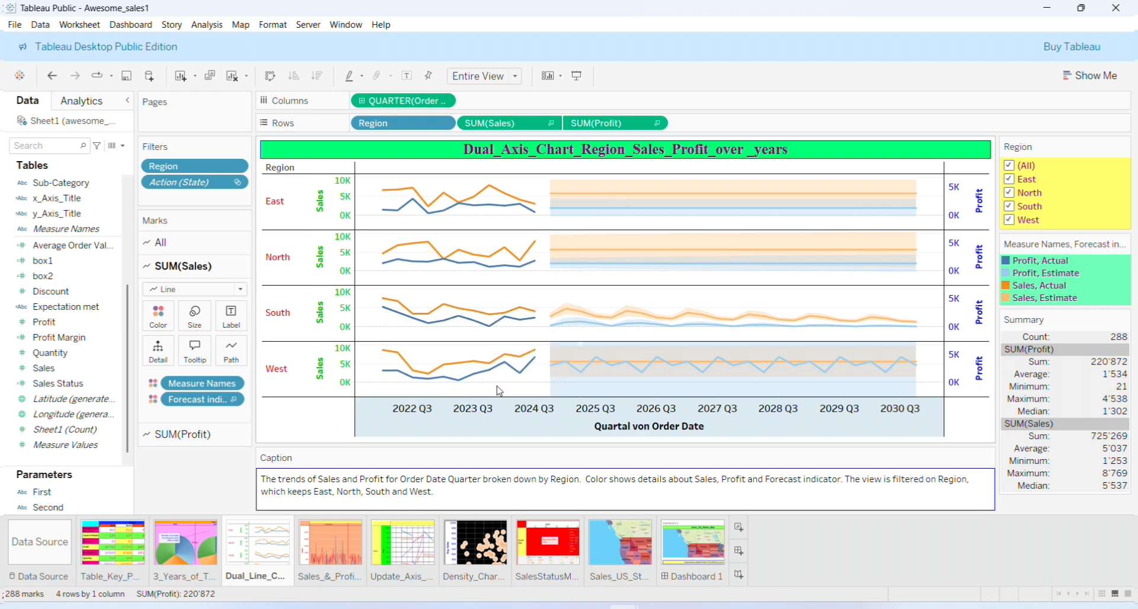
left_click(705, 555)
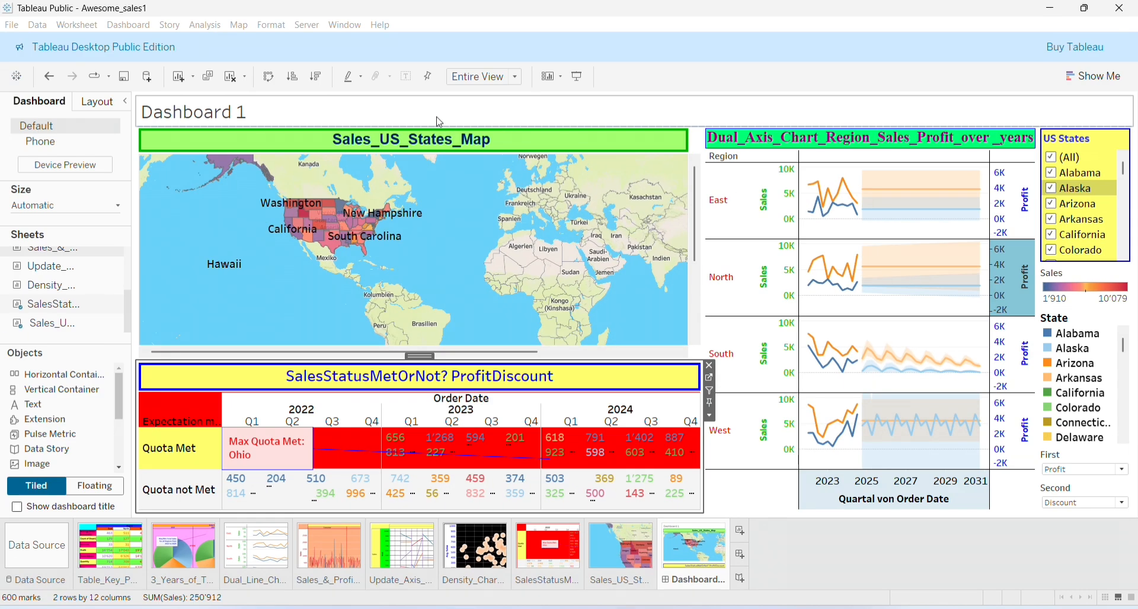
right_click(440, 122)
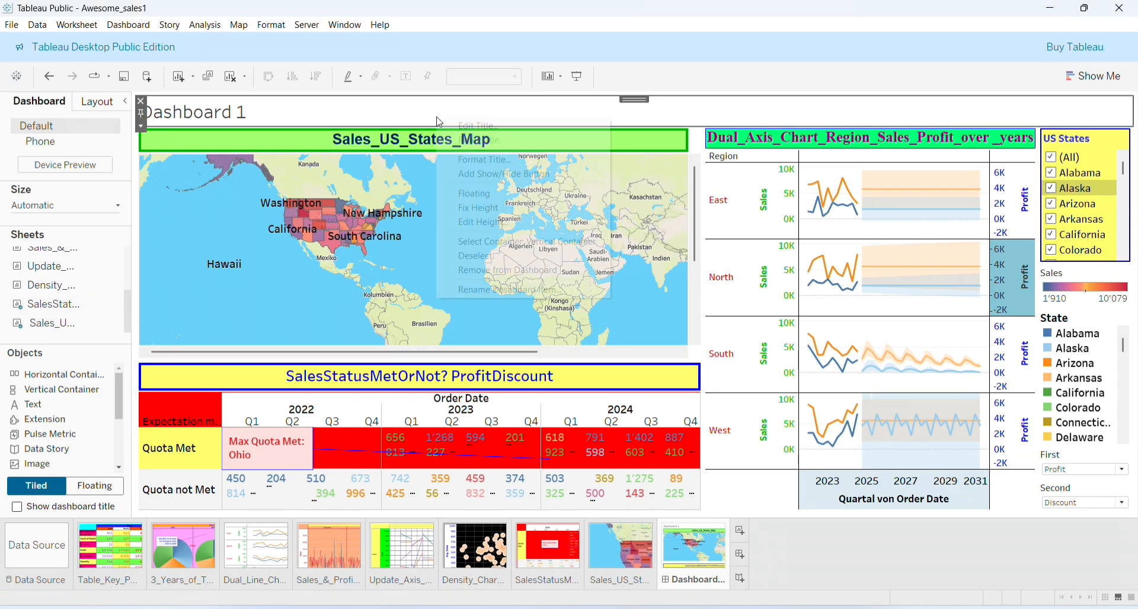
Retitle the dashboard 'Market_Sales_Segment: Information_Dashboard_Dynamic', centred
left_click(473, 125)
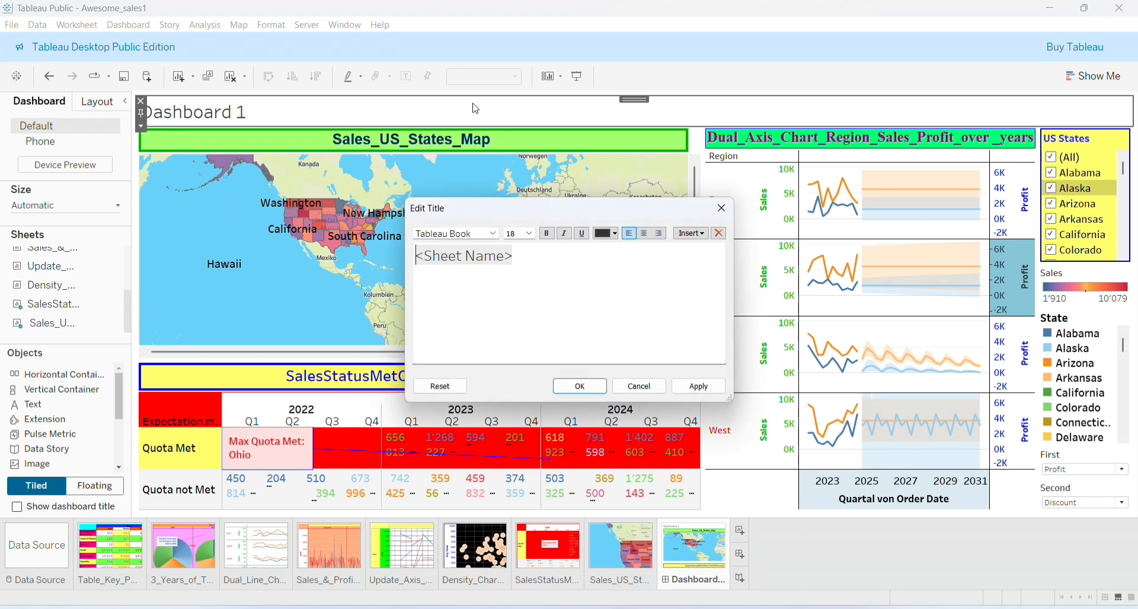
key("ctrl+a")
type("Market_Sales_Segment: Information_Dashboard_Dynamic")
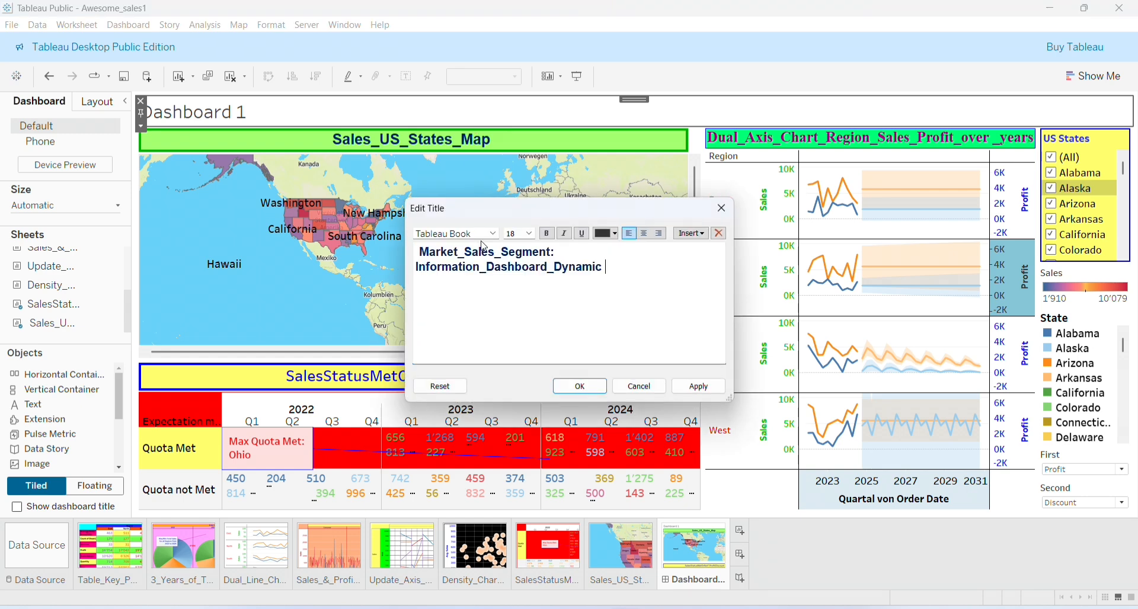
left_click(420, 252)
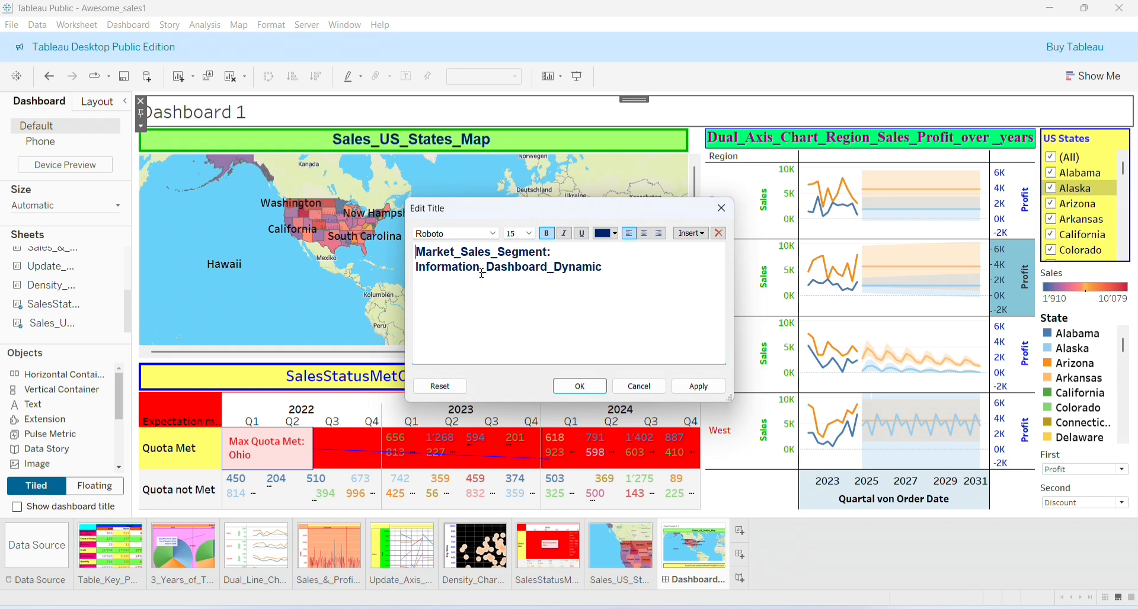
key("ctrl+a")
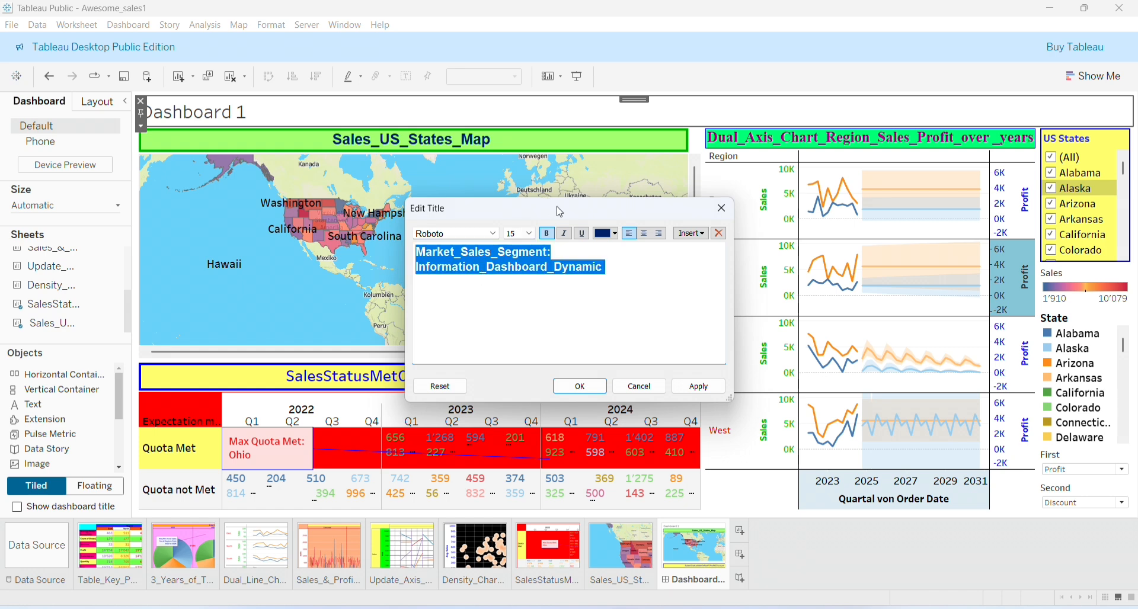
left_click(643, 235)
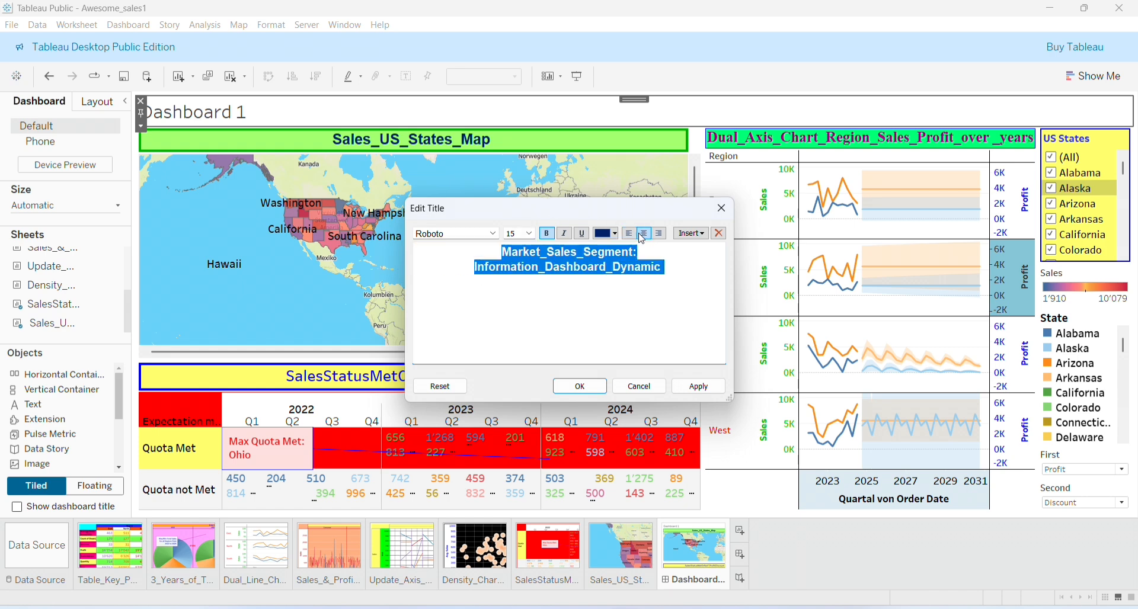
left_click(581, 386)
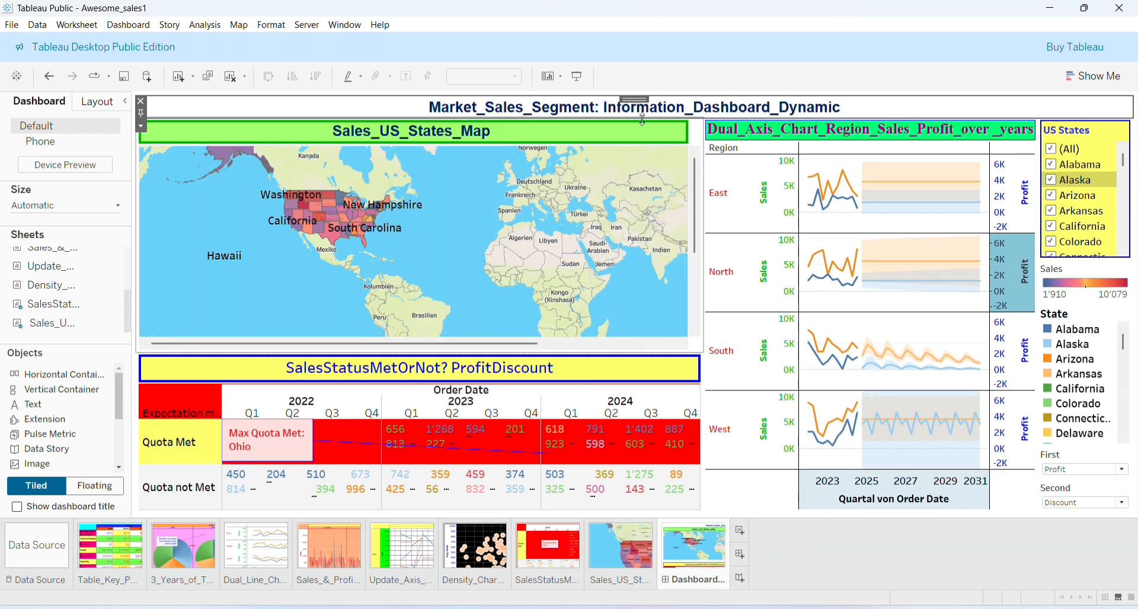
Make the dashboard title area taller
right_click(451, 113)
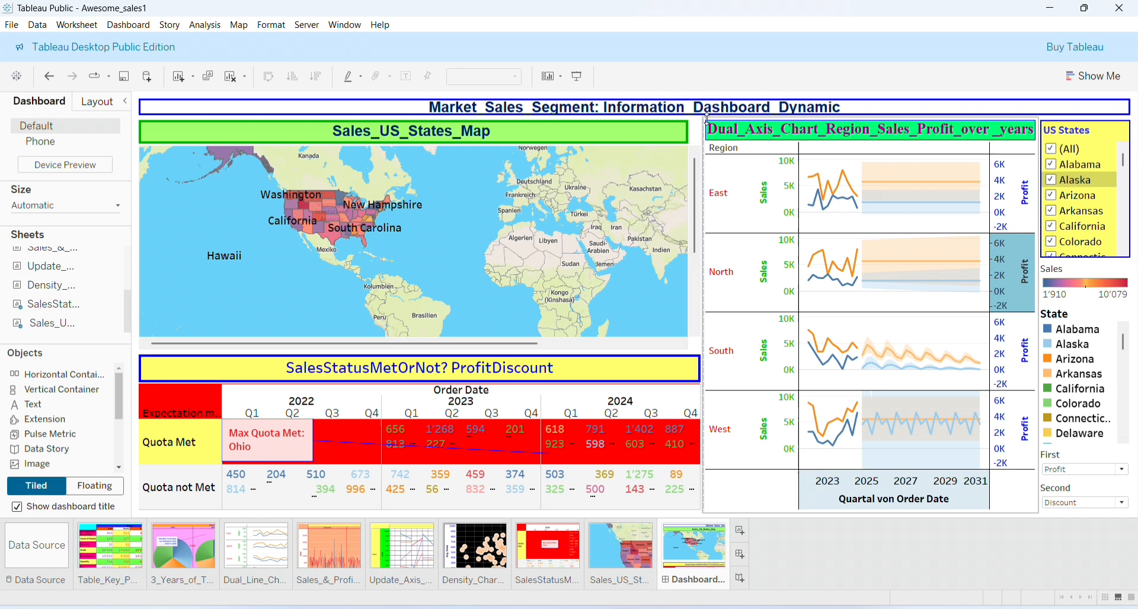
left_click(707, 116)
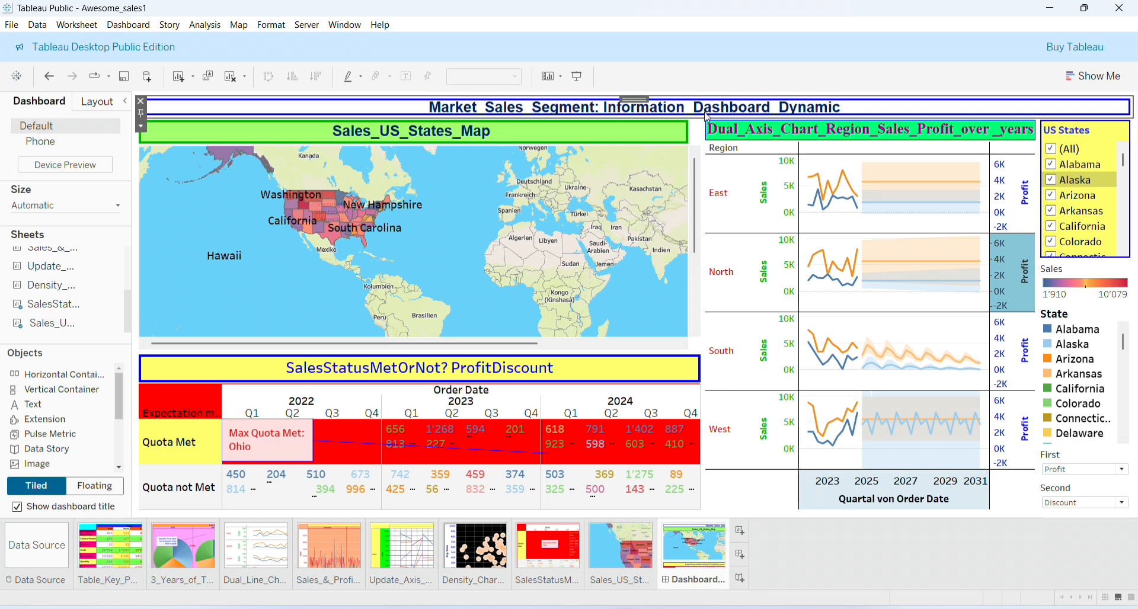
left_click(410, 117)
left_click_drag(410, 117, 414, 139)
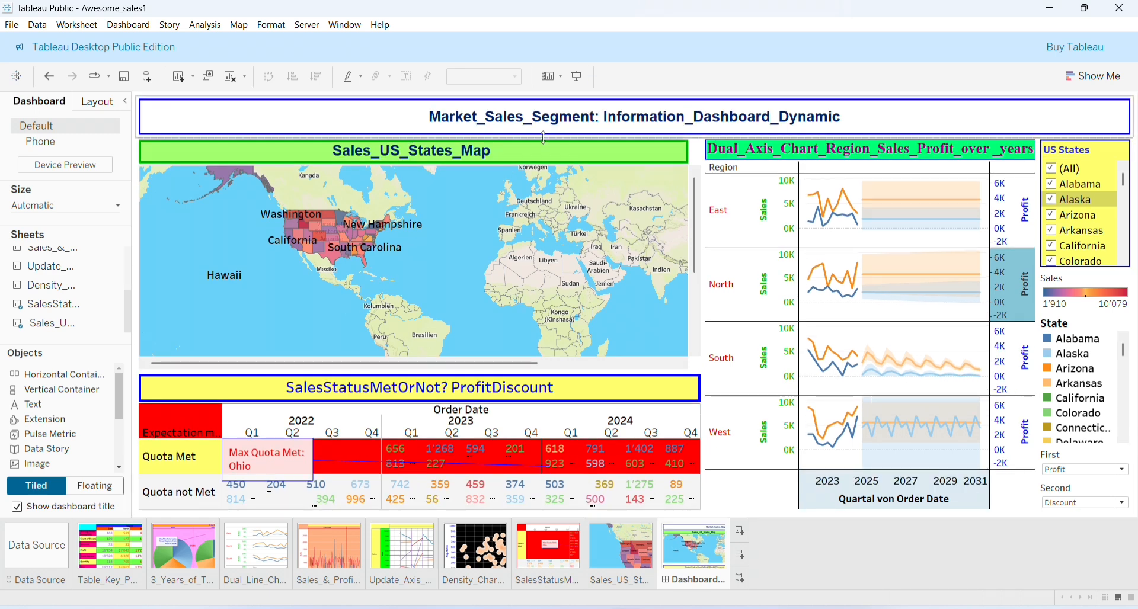
left_click(598, 351)
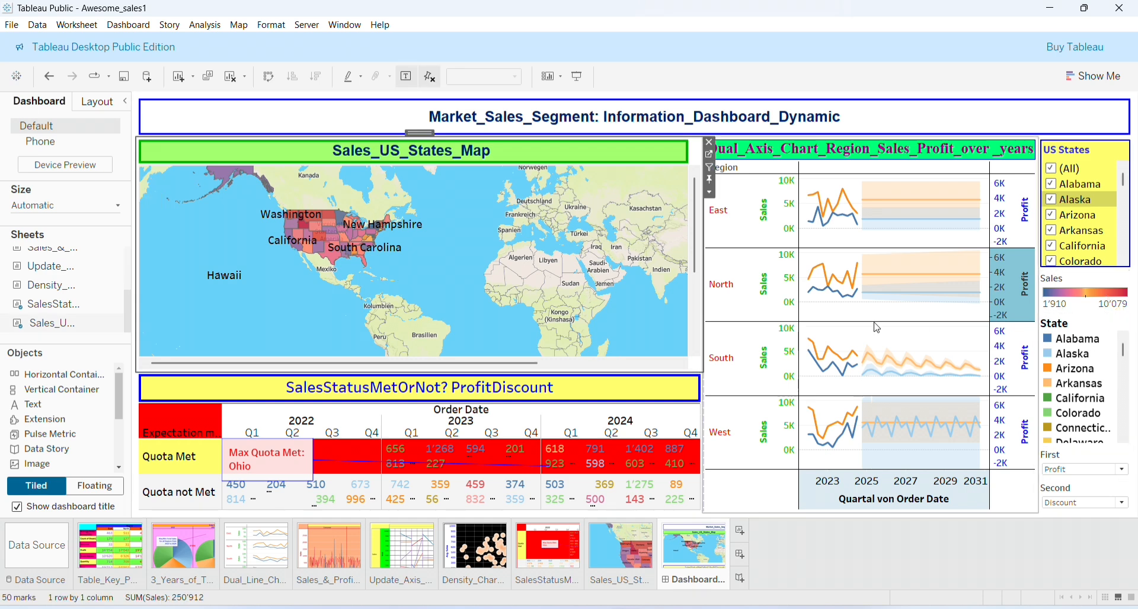
Hide the titles of the map and the dual-axis chart
right_click(553, 153)
key("Escape")
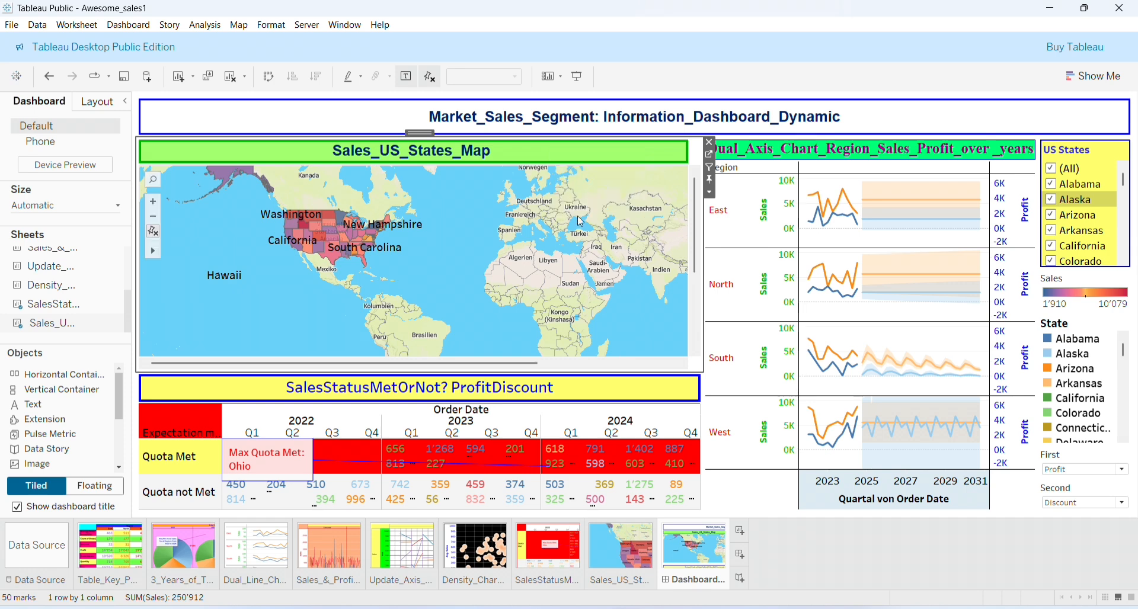
left_click(867, 160)
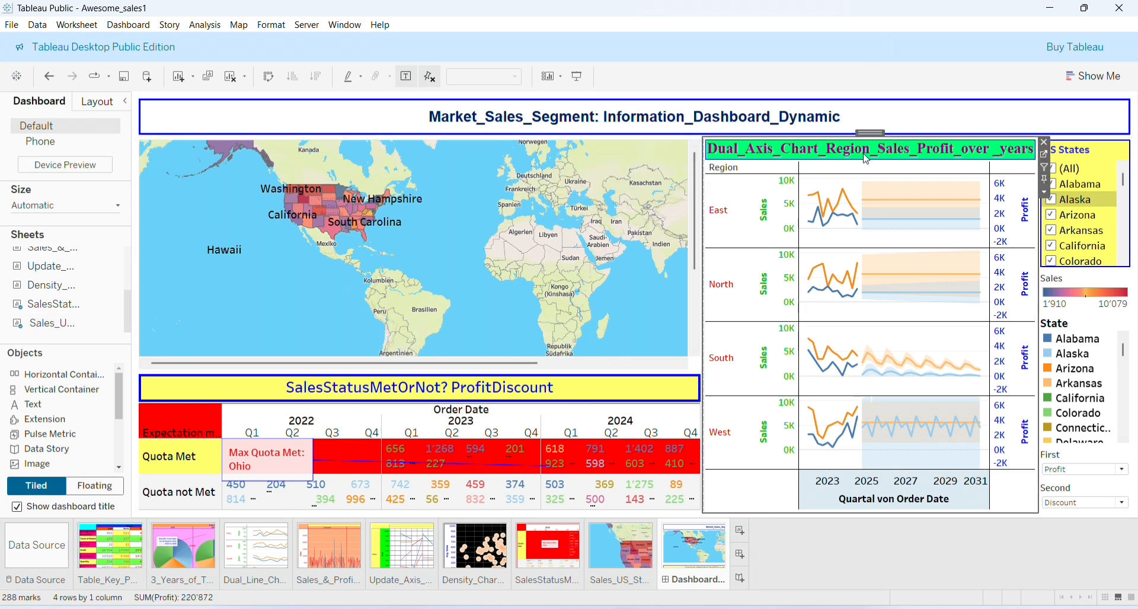
right_click(869, 159)
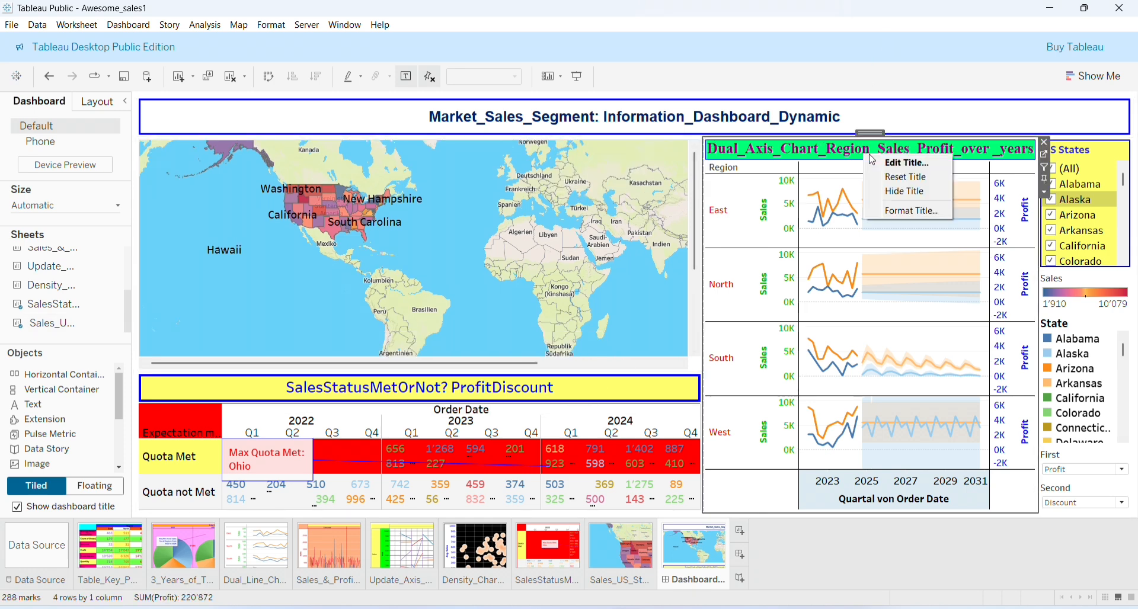
left_click(905, 192)
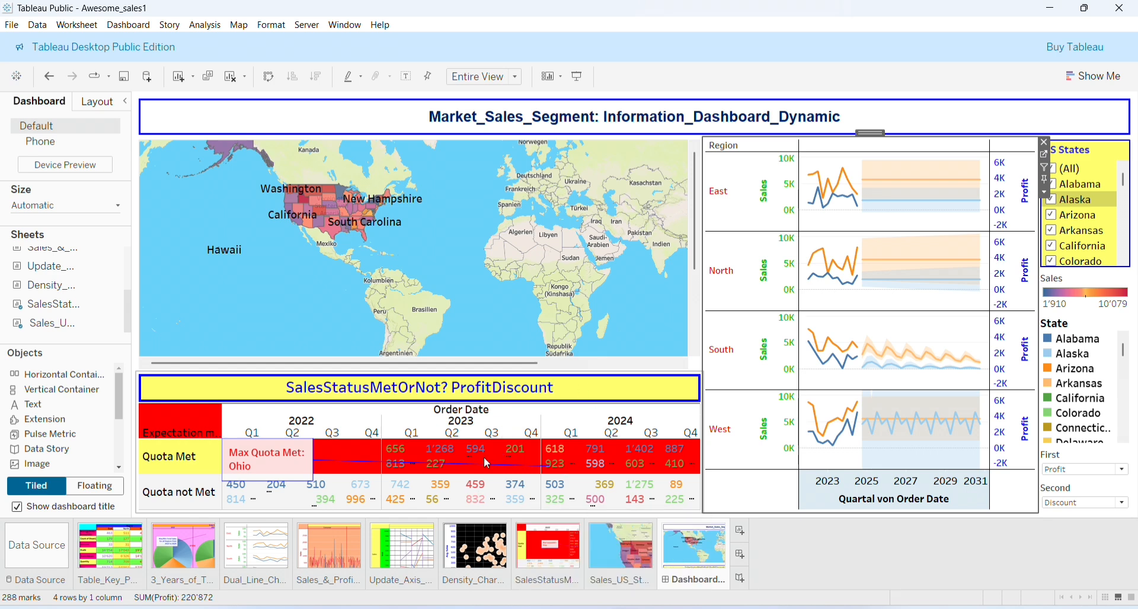
Drag the dashboard title's bottom border up to shorten the title band
left_click_drag(403, 372, 405, 340)
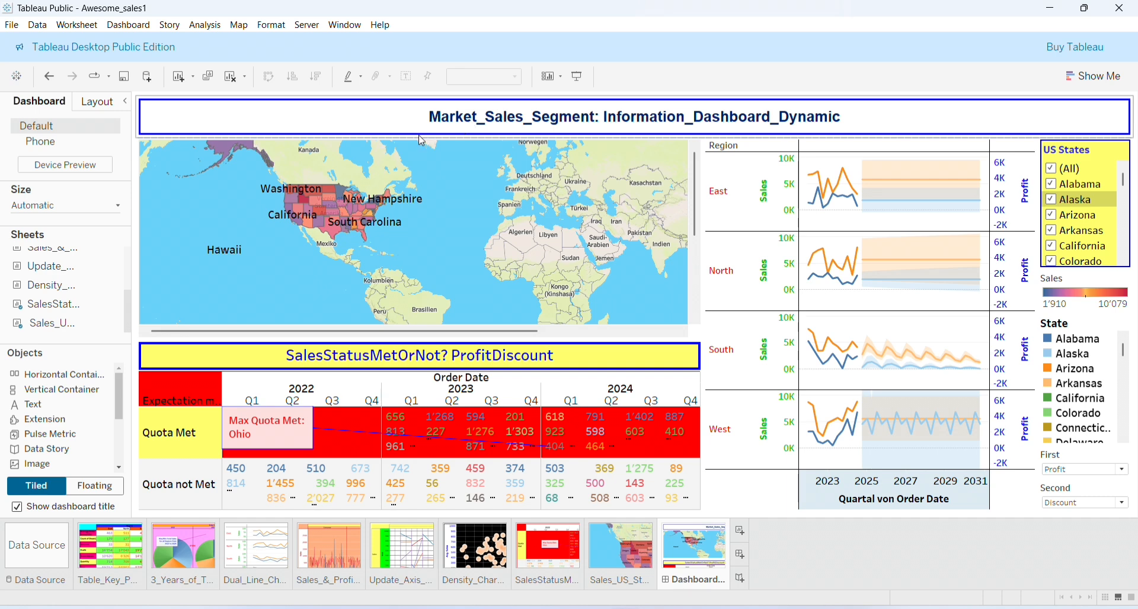
left_click_drag(409, 137, 409, 125)
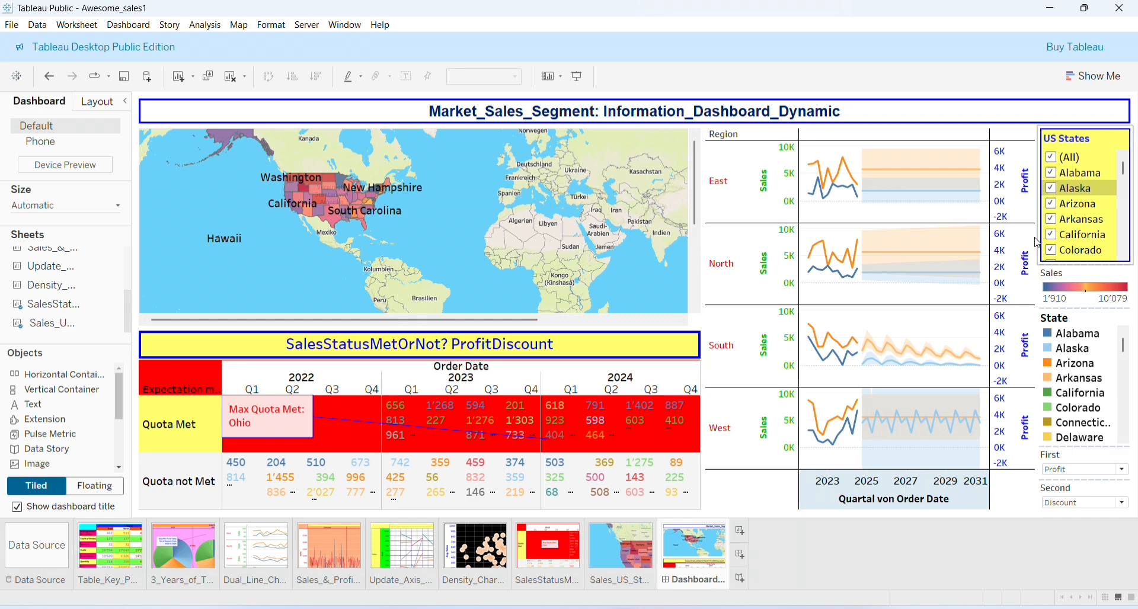
left_click(964, 267)
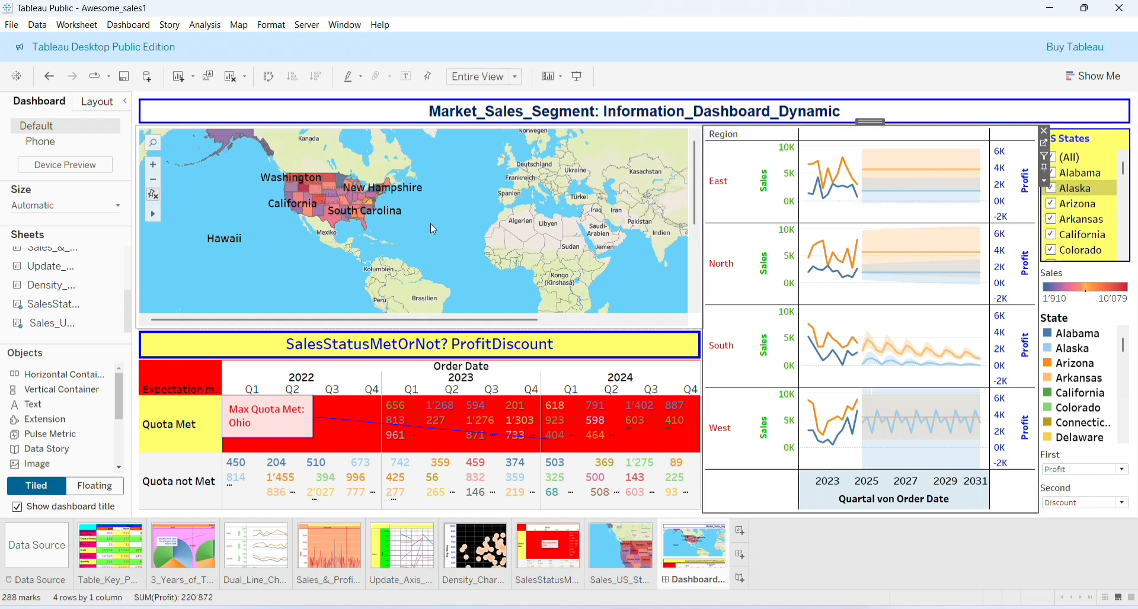
Widen the dual-axis chart slightly and give it a thin solid red border
left_click(101, 104)
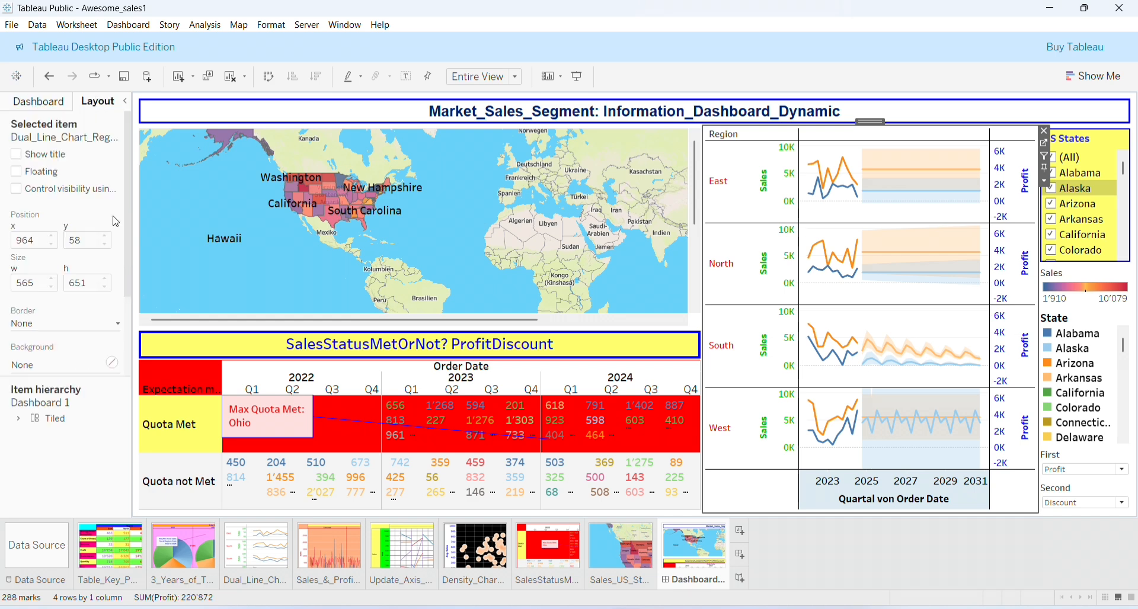
left_click_drag(130, 236, 128, 285)
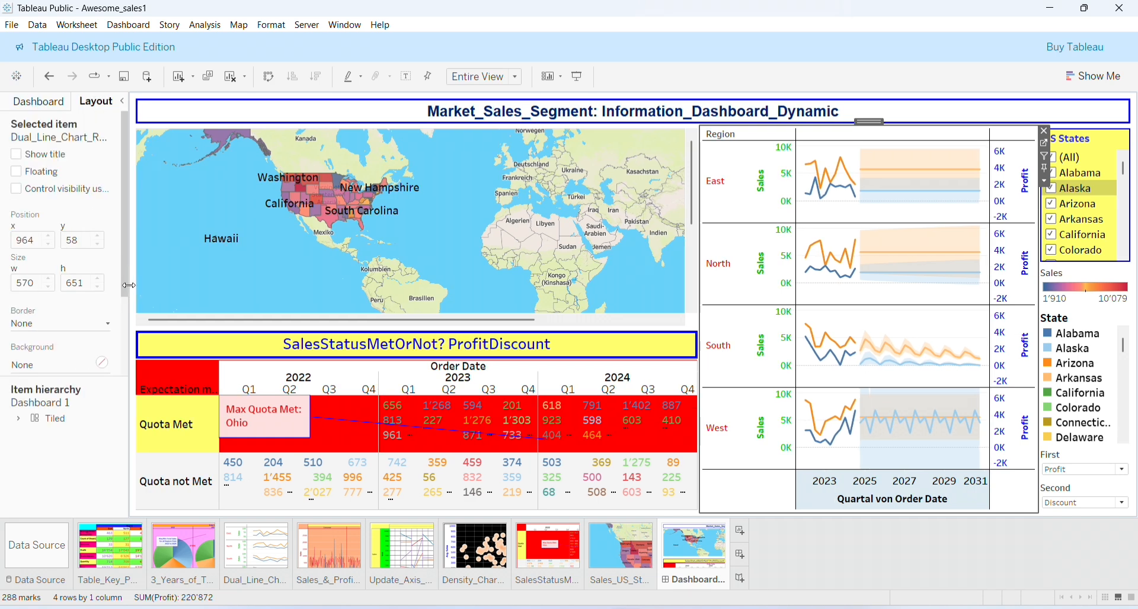
left_click(110, 325)
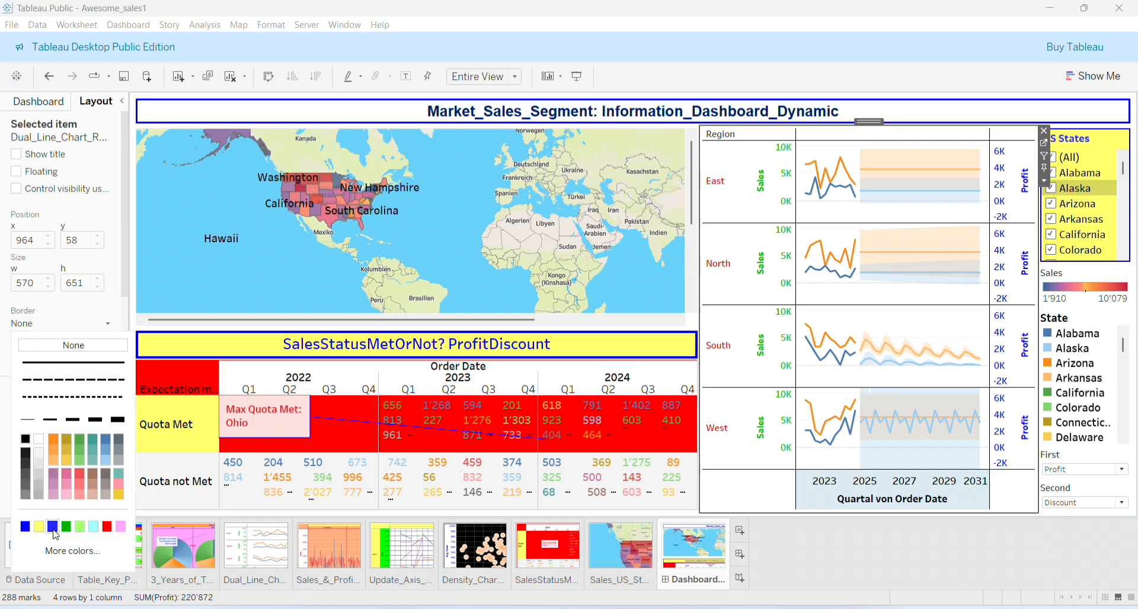
left_click(106, 526)
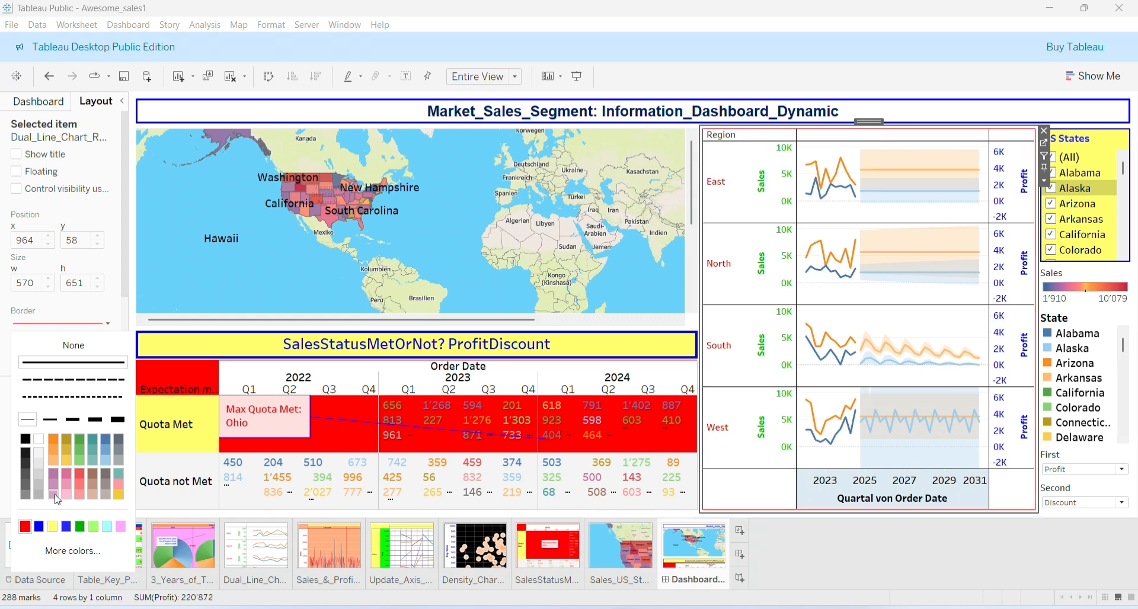
left_click(53, 422)
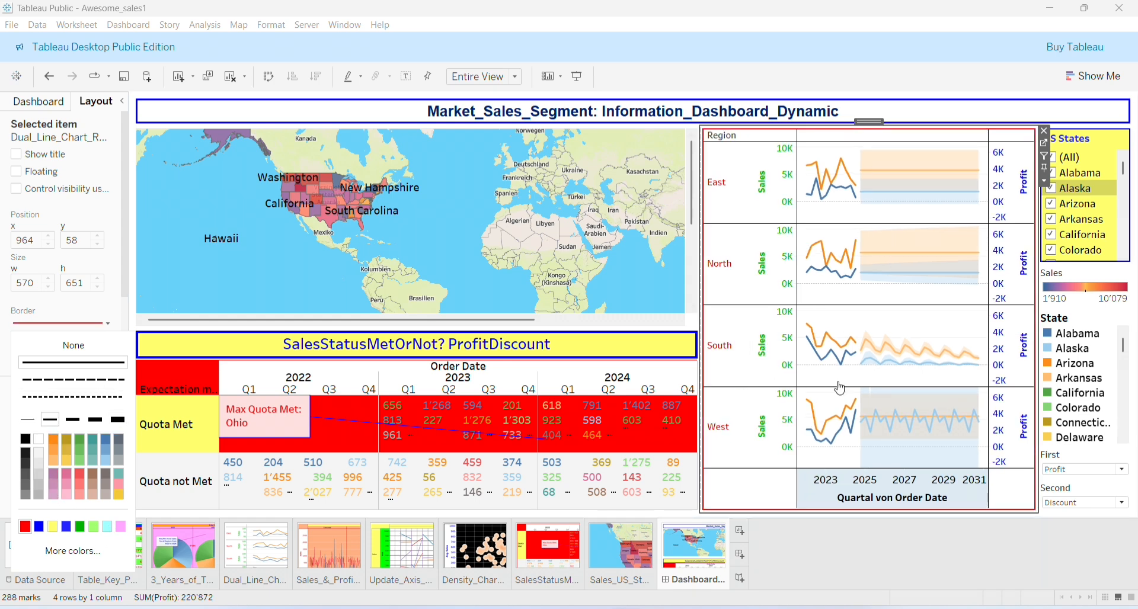
Give the map a thin solid red border
left_click(330, 262)
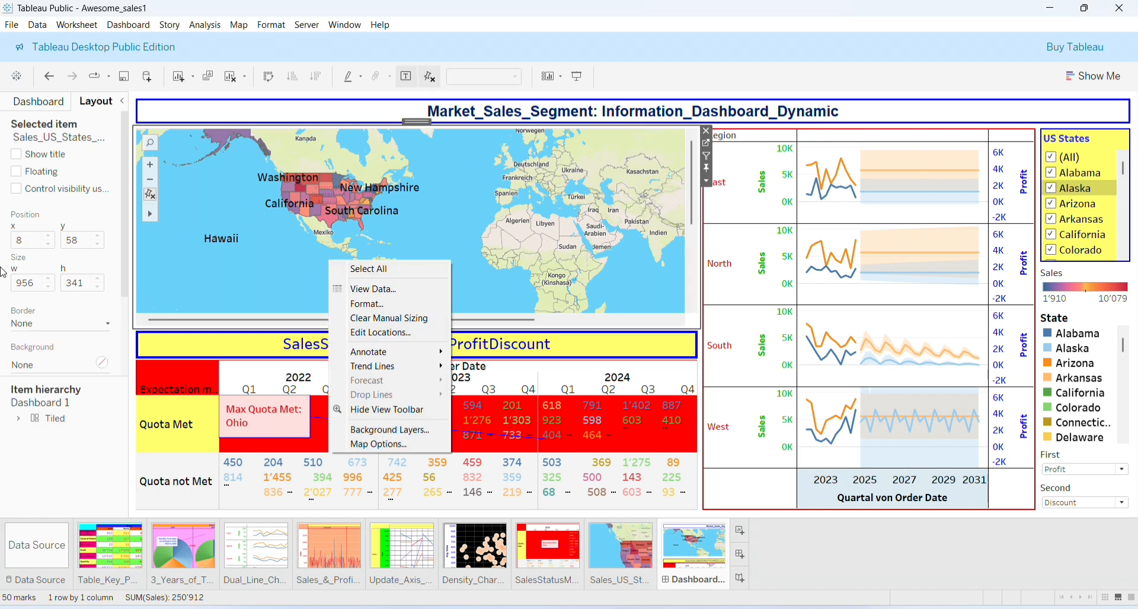
left_click(107, 328)
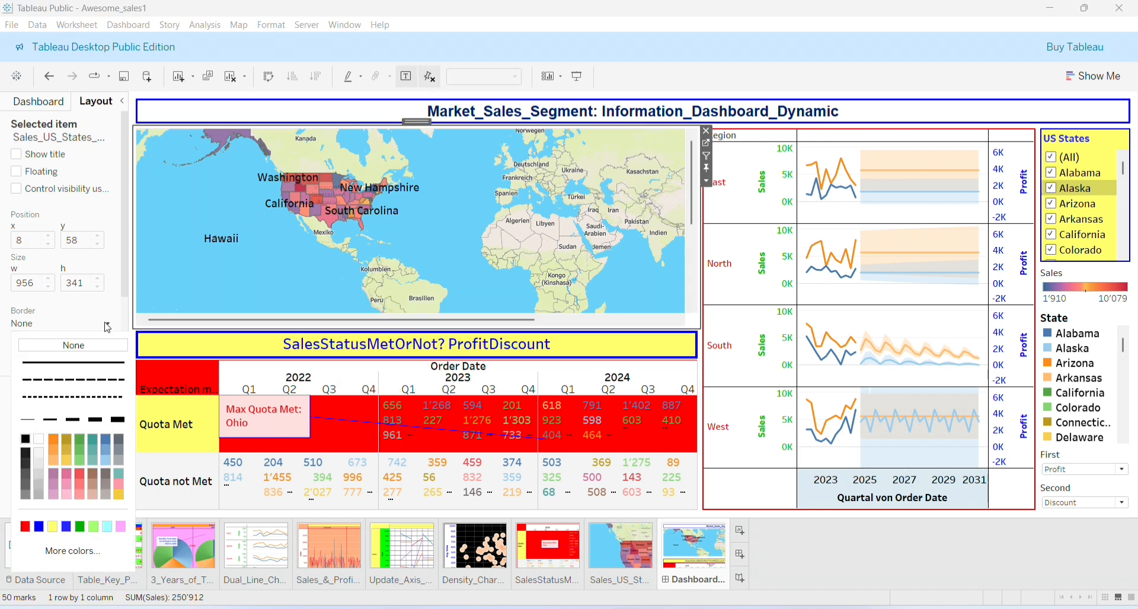
left_click(25, 527)
left_click(53, 421)
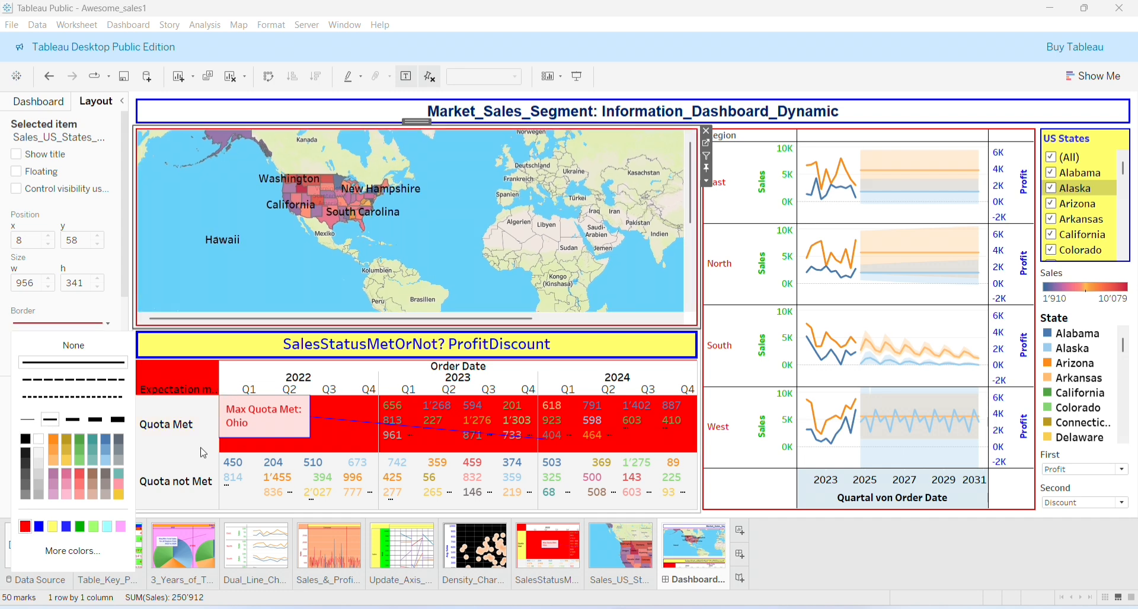
Give the quota table a thin solid red border
left_click(565, 380)
left_click(562, 379)
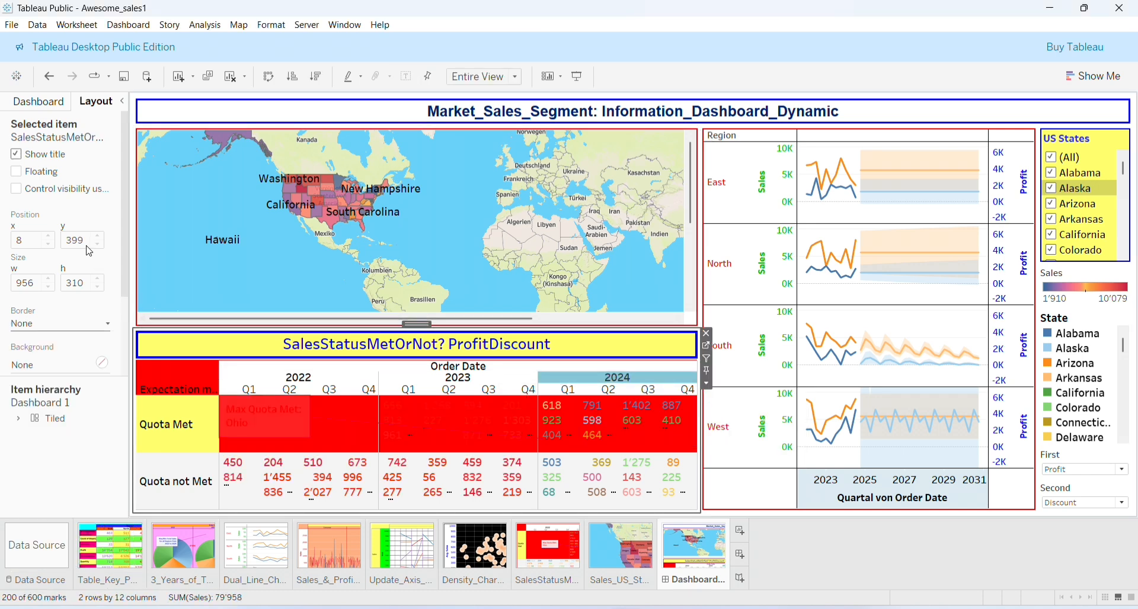
left_click(108, 328)
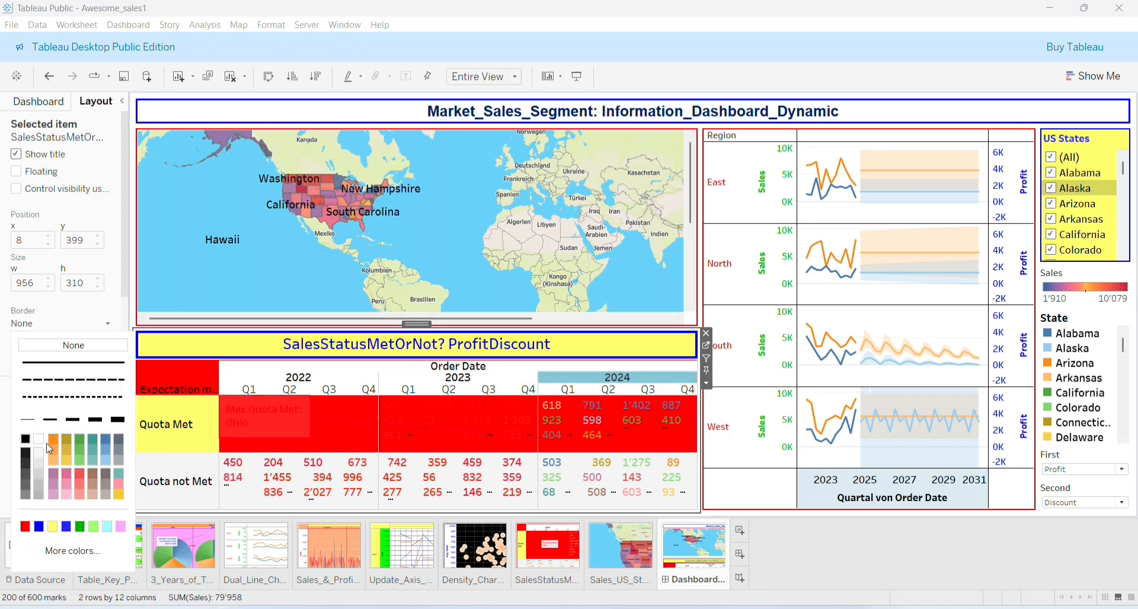
left_click(26, 527)
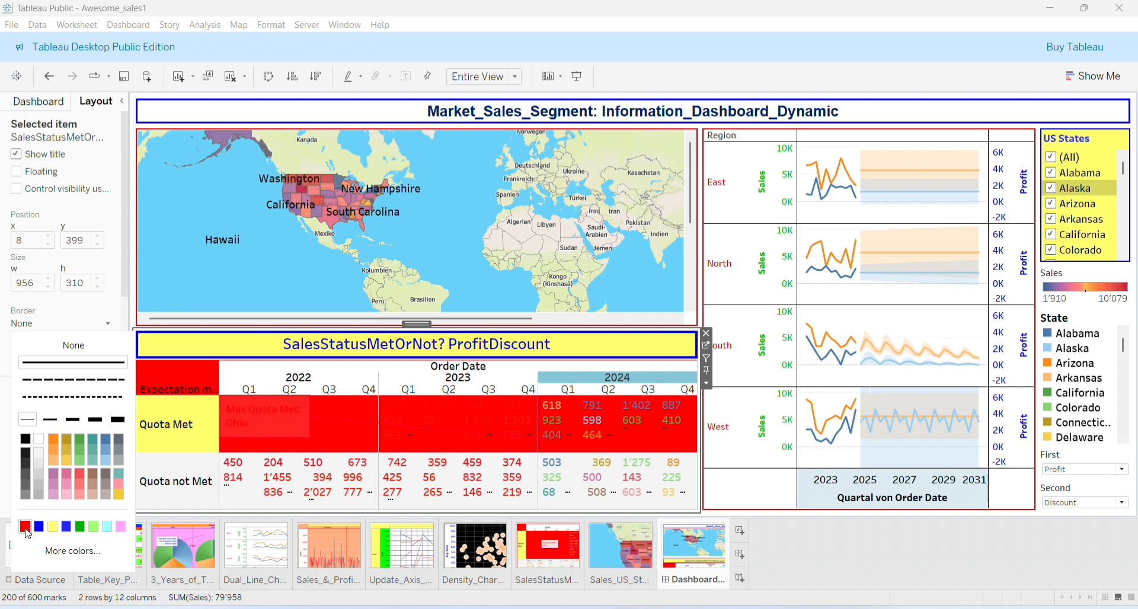
left_click(51, 420)
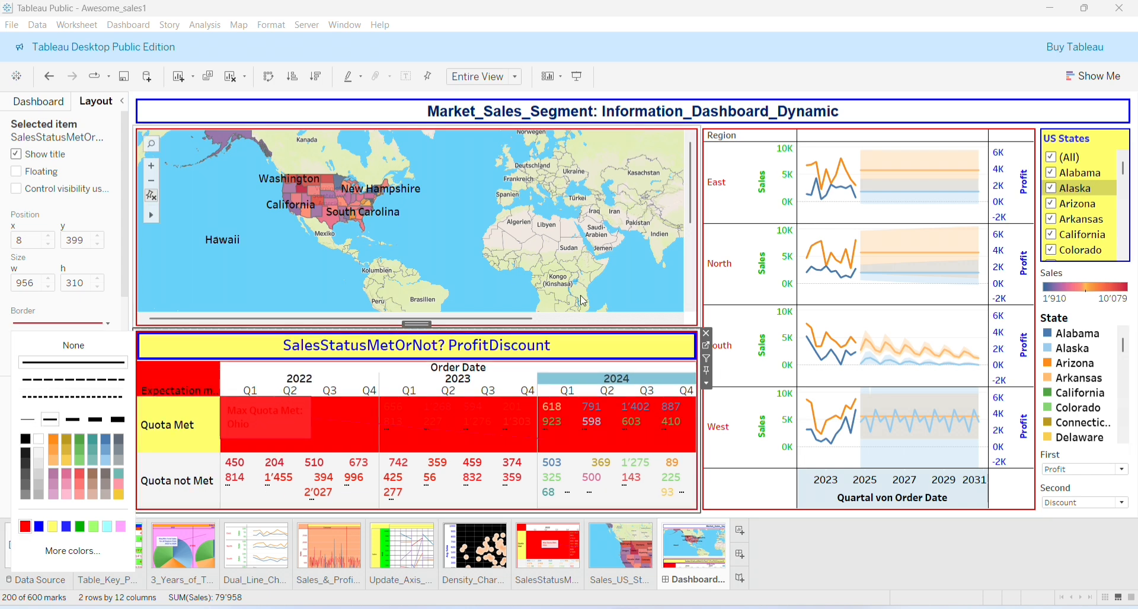
left_click(593, 316)
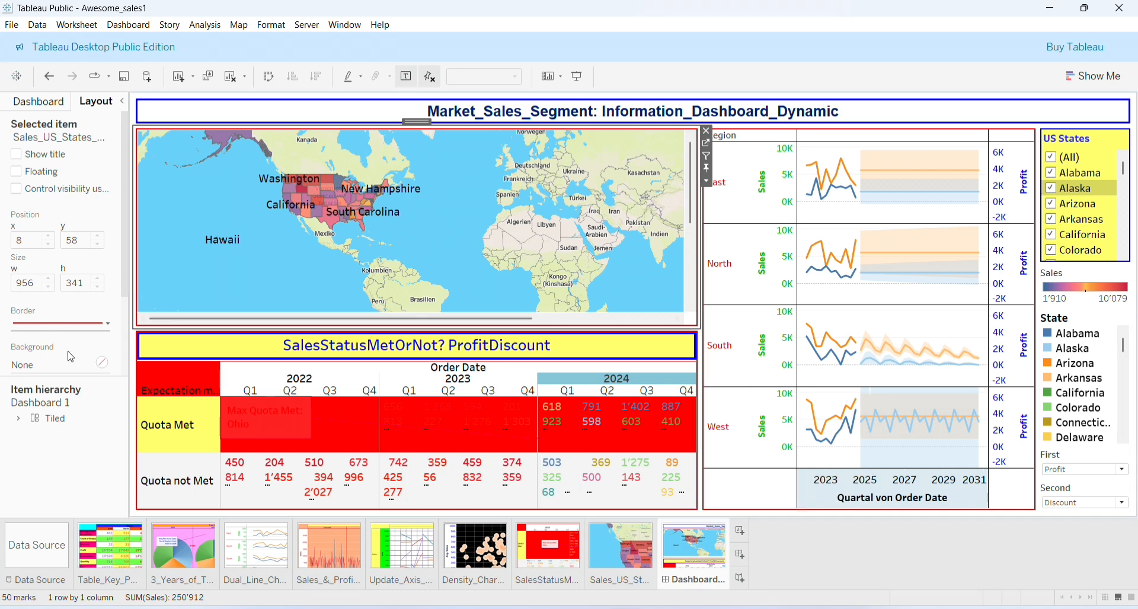
Set the map's Layout background to the light green swatch at 100% opacity
left_click(100, 362)
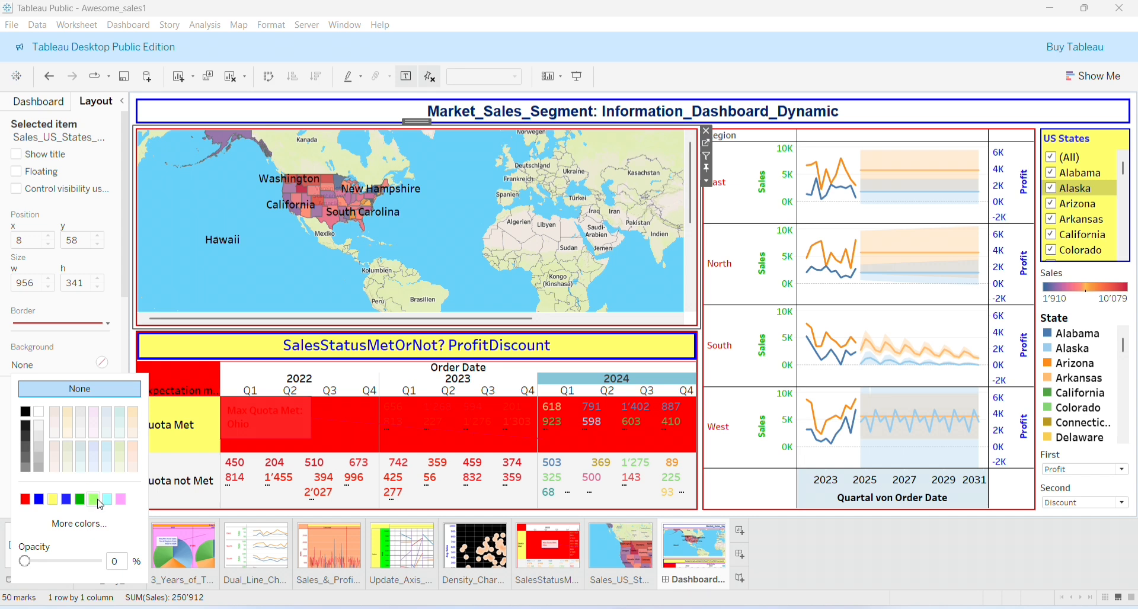
left_click(93, 500)
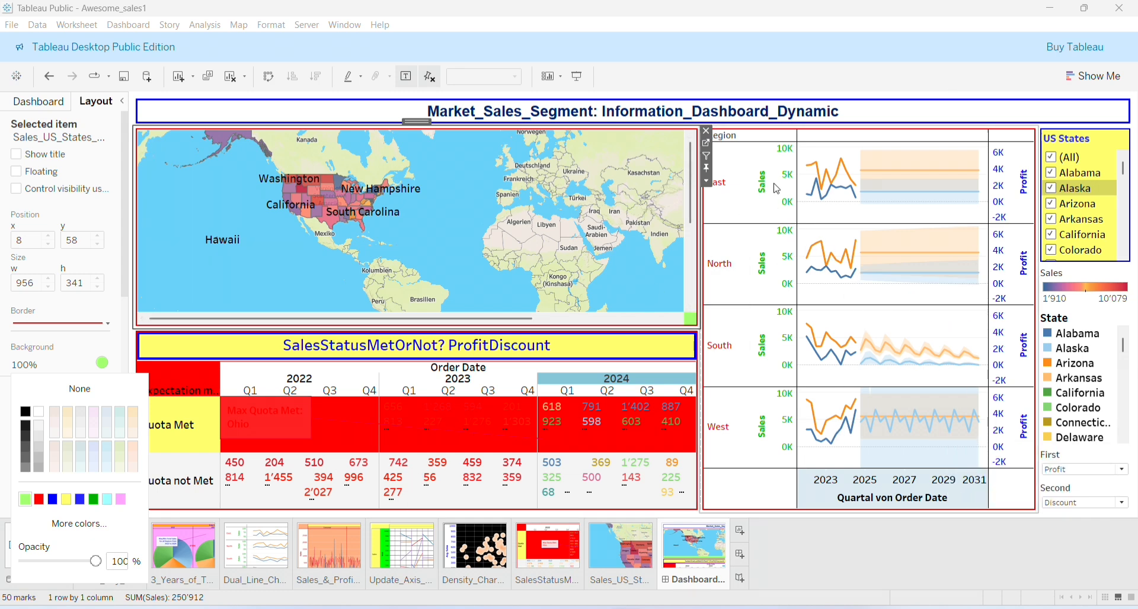
left_click(102, 364)
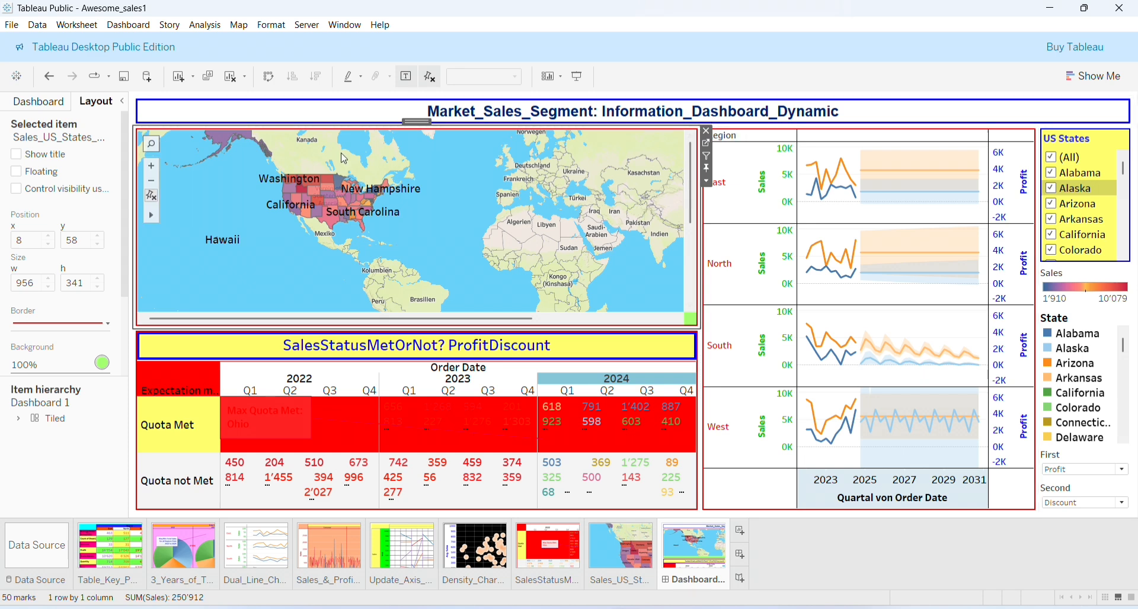
left_click(45, 103)
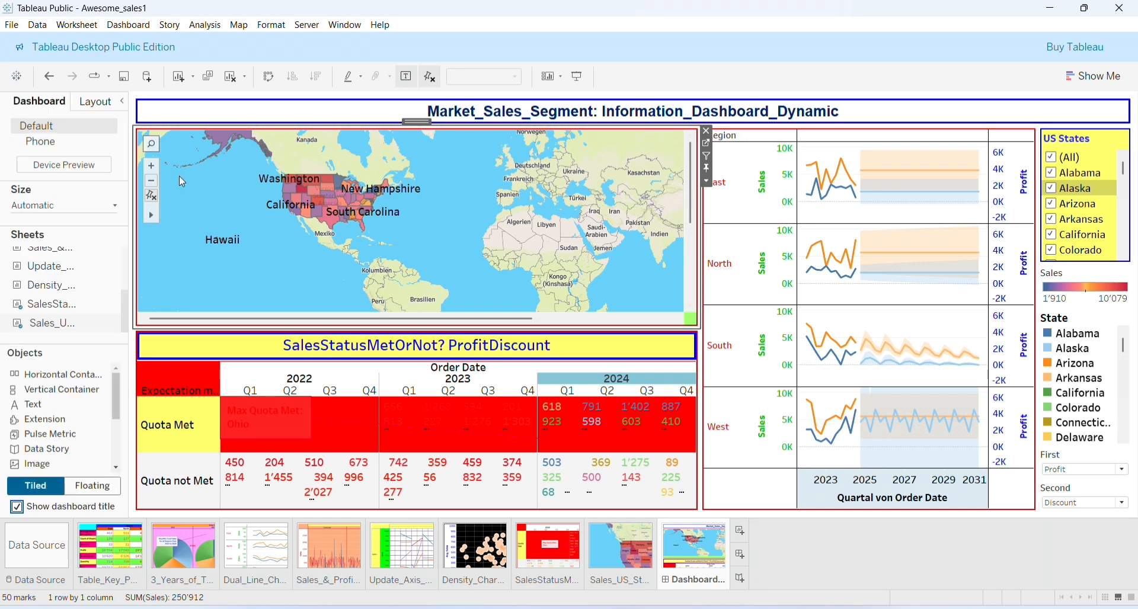
Set the dashboard's Format Dashboard shading to light green
left_click(589, 110)
right_click(589, 110)
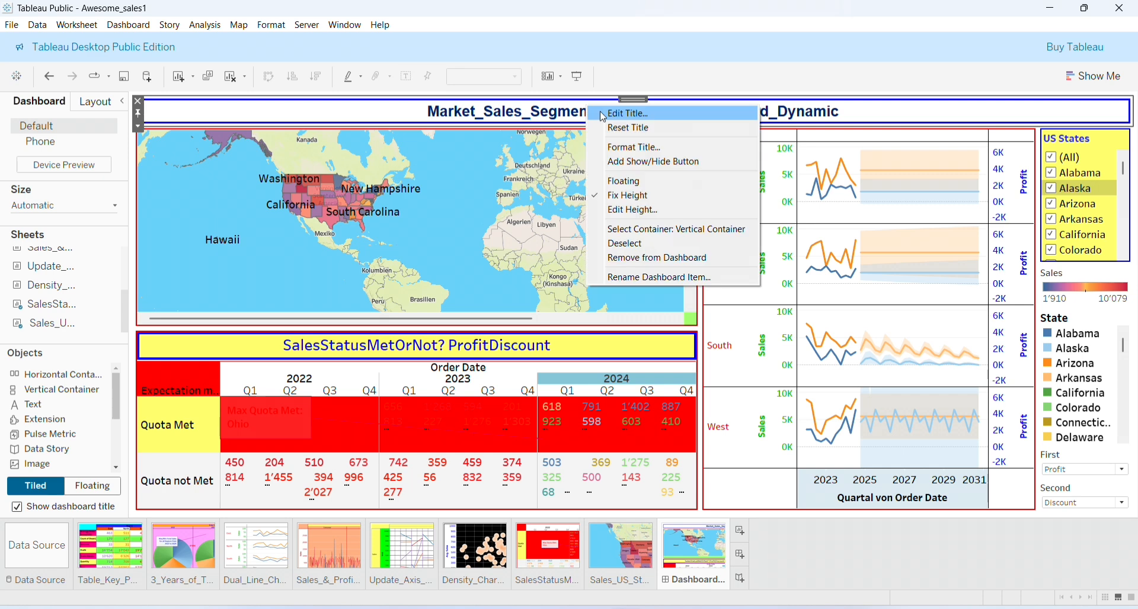
left_click(667, 147)
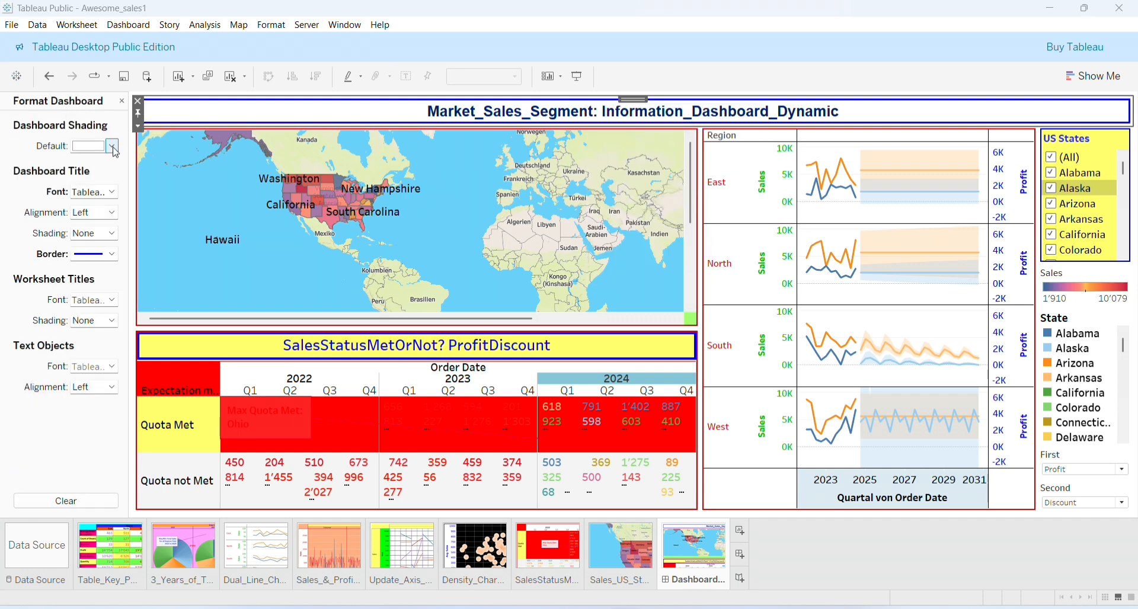
left_click(110, 146)
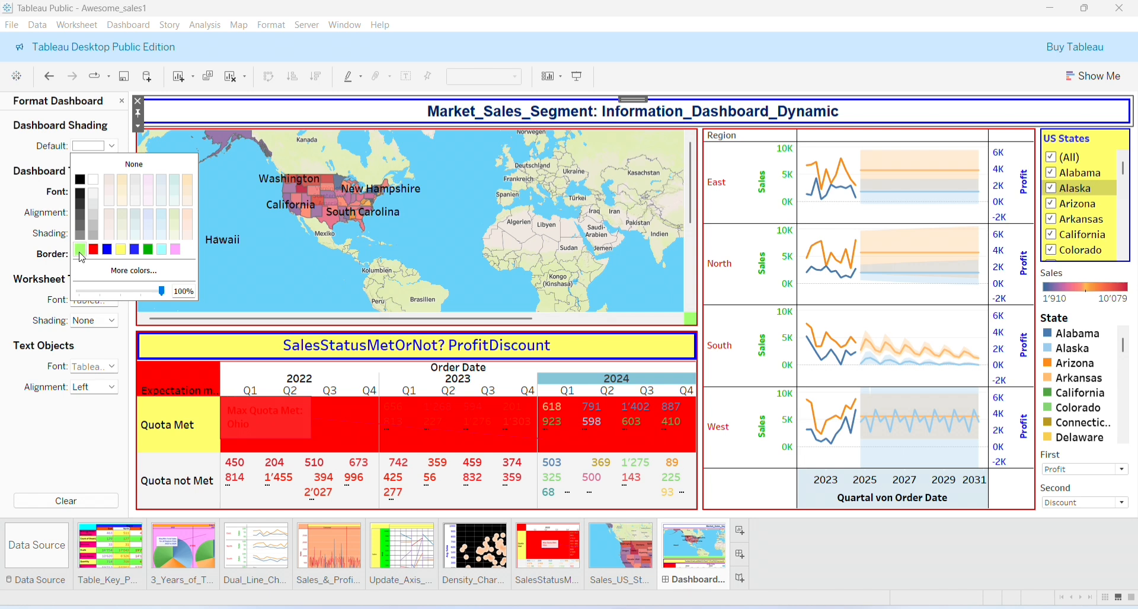
left_click(79, 250)
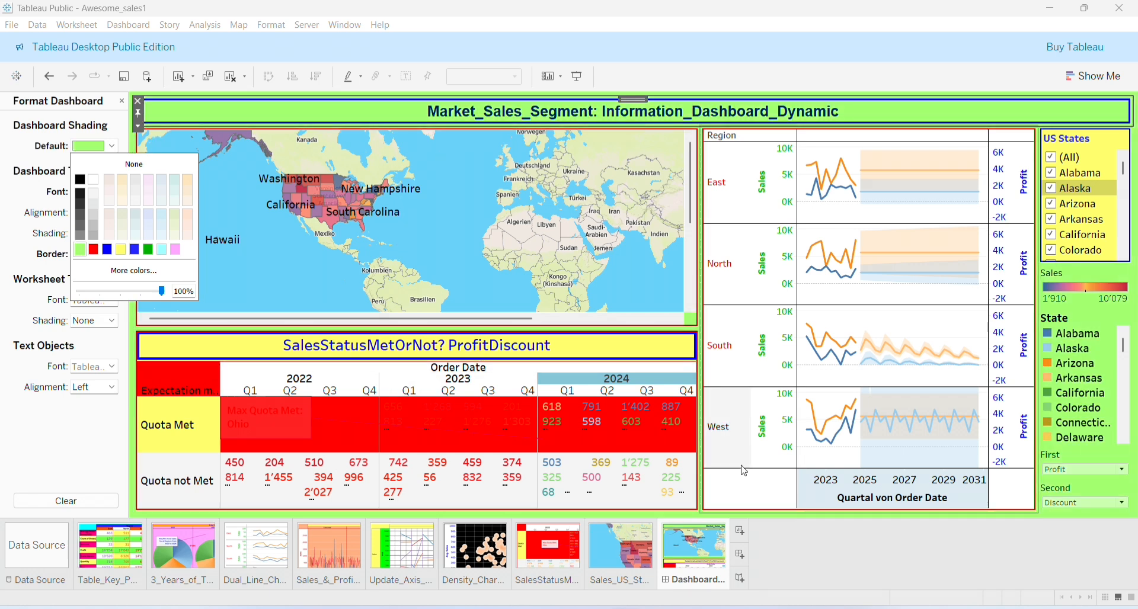
left_click(123, 104)
left_click(122, 103)
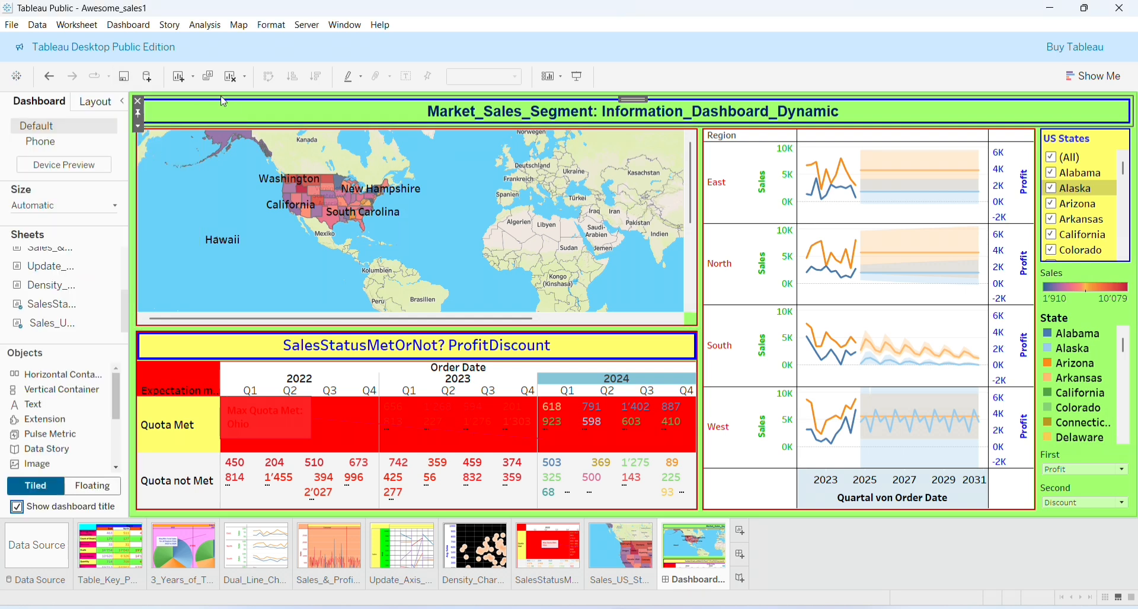
Pan the map to bring Alaska and Greenland into view
left_click(122, 102)
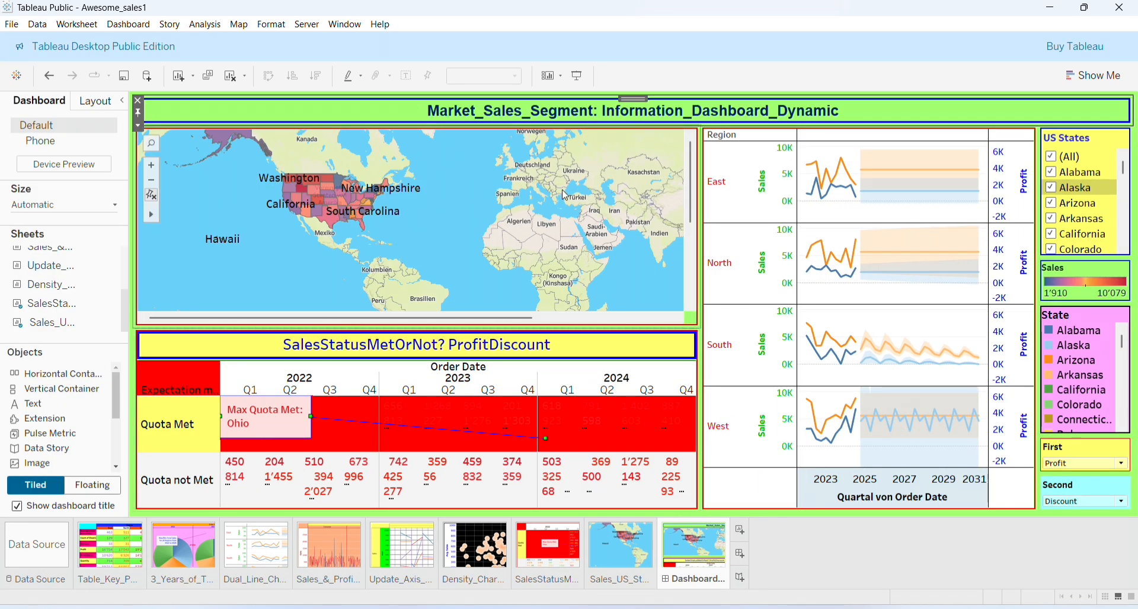
left_click(436, 253)
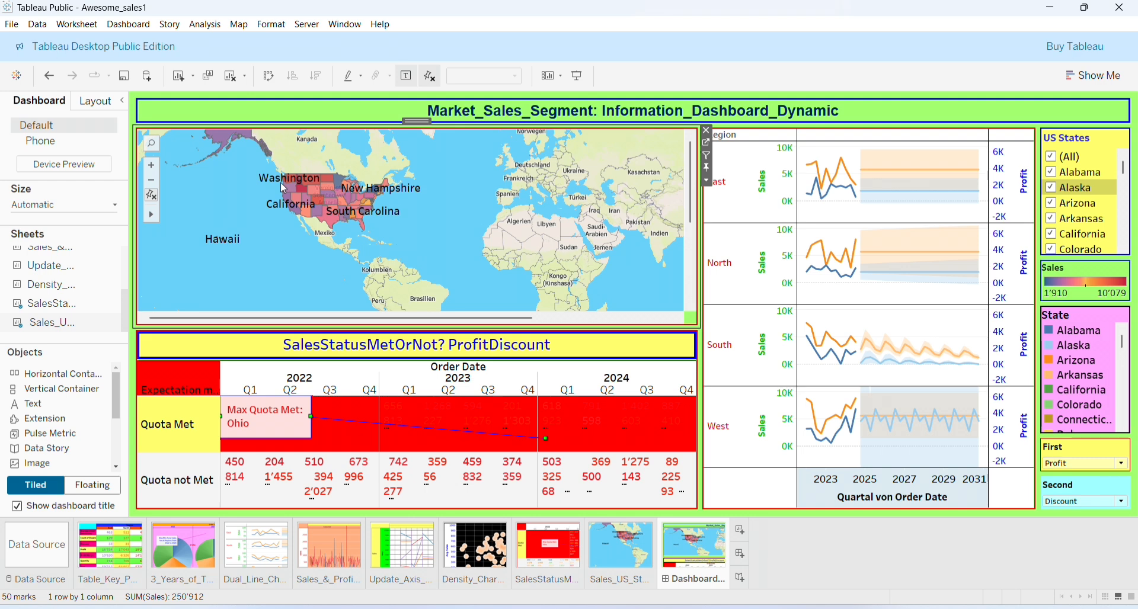
left_click_drag(465, 179, 527, 200)
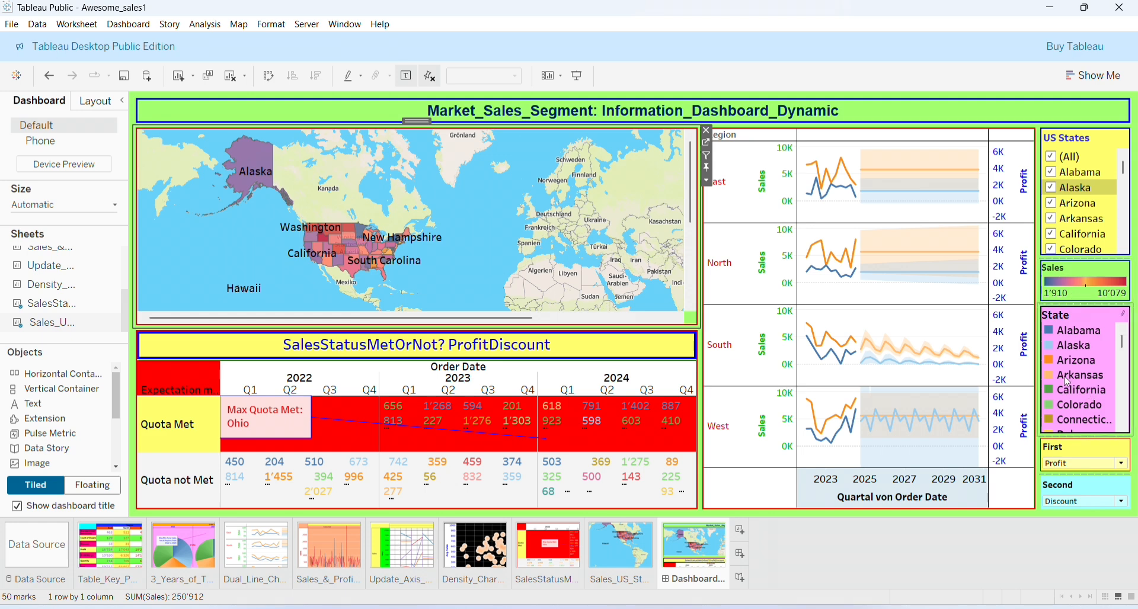
Choose Quantity in the First parameter dropdown, making the table heading read QuantityDiscount
left_click(1121, 464)
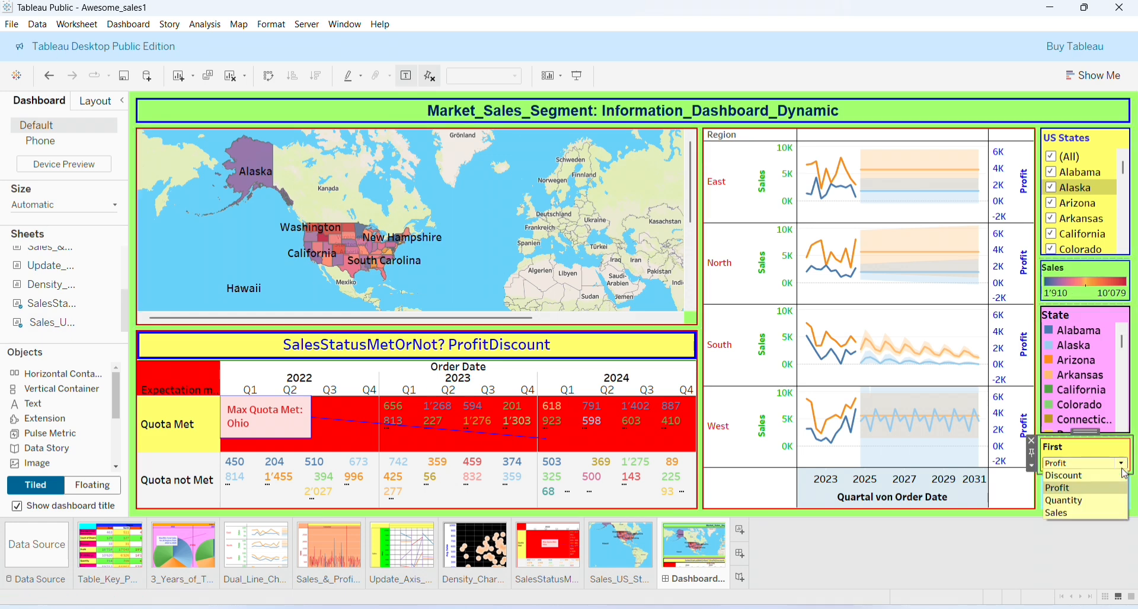
left_click(1091, 492)
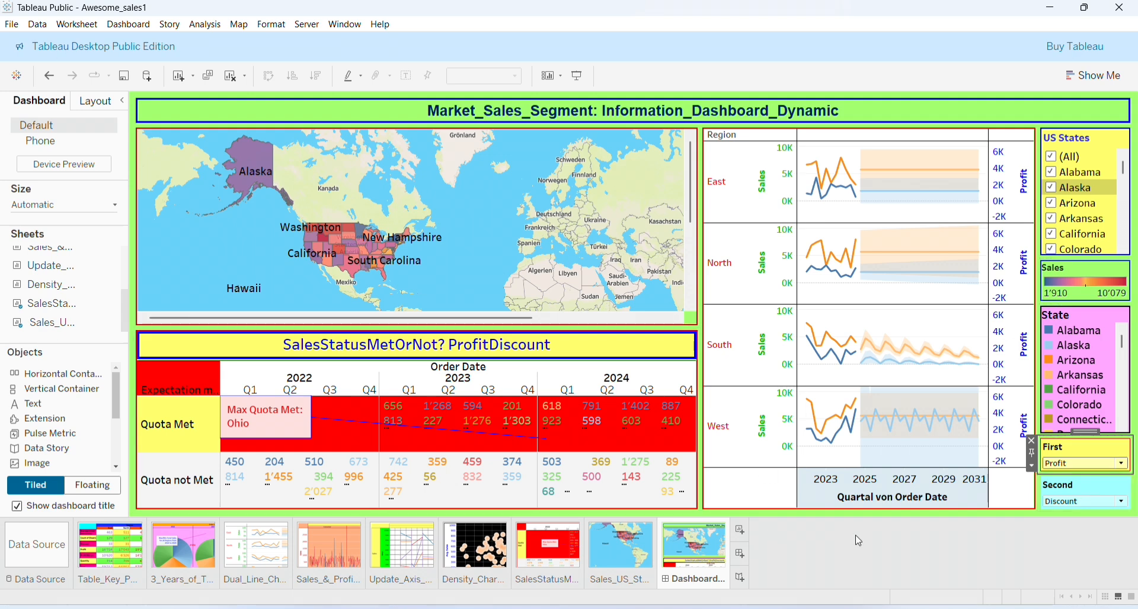
left_click(1125, 465)
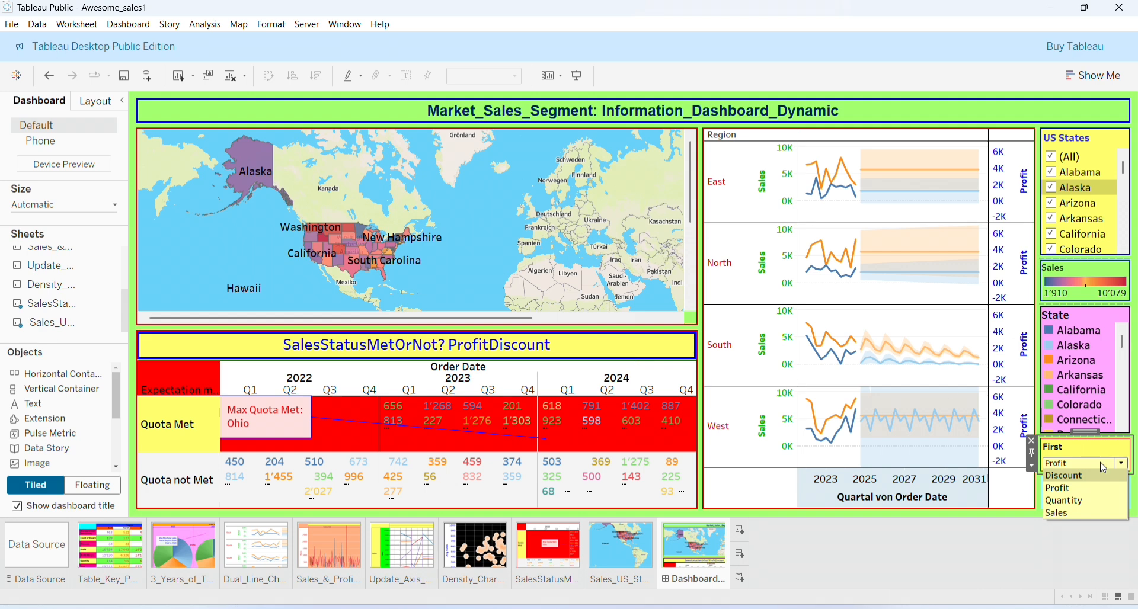
left_click(1103, 503)
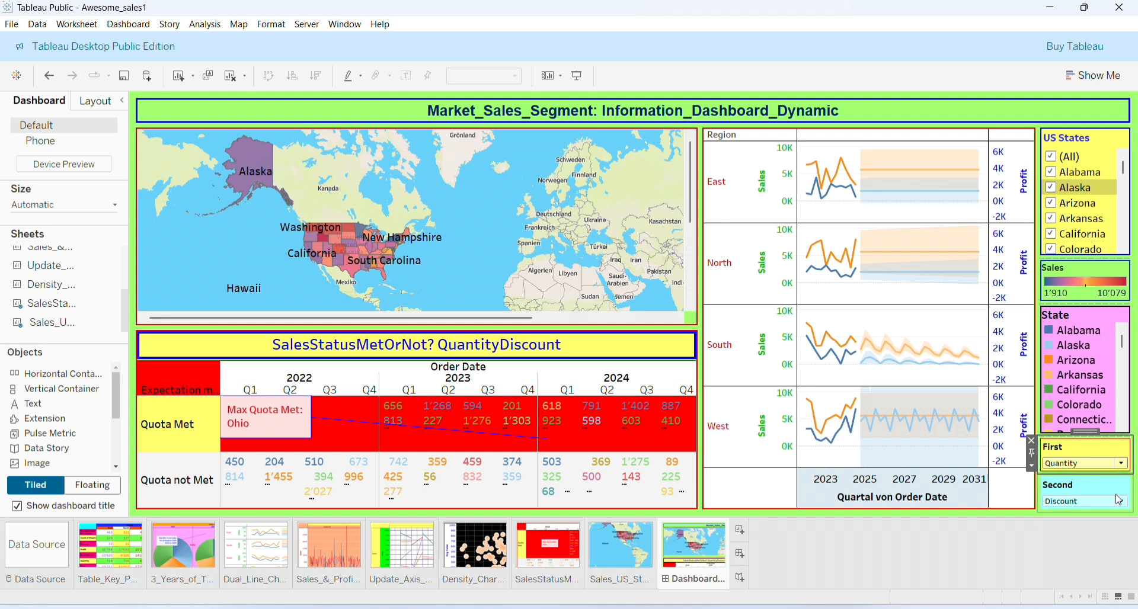
left_click(586, 381)
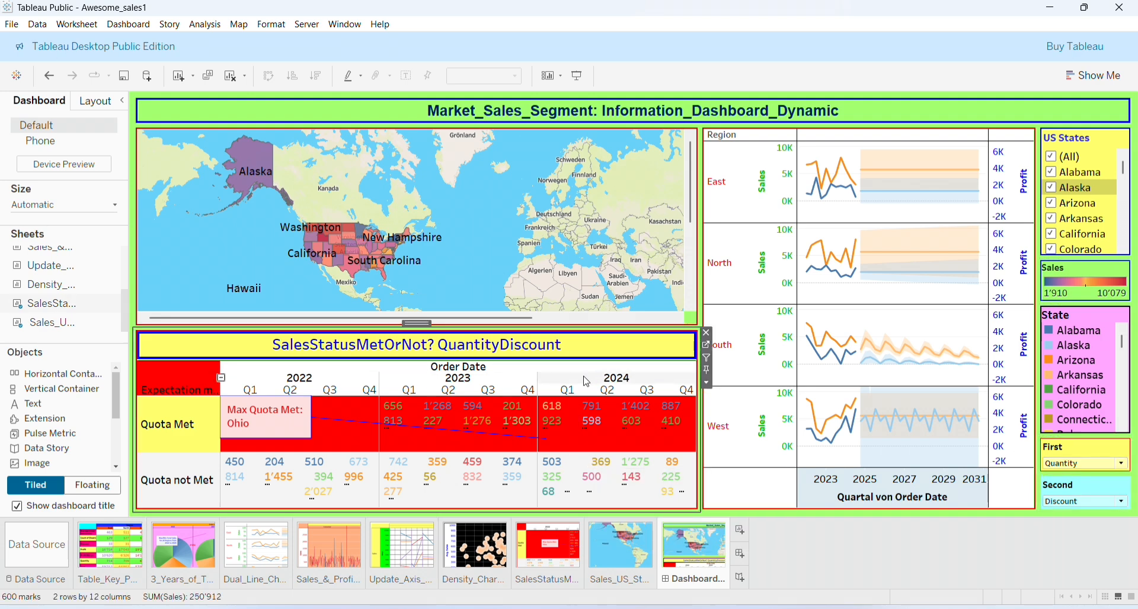
left_click(586, 381)
left_click(593, 166)
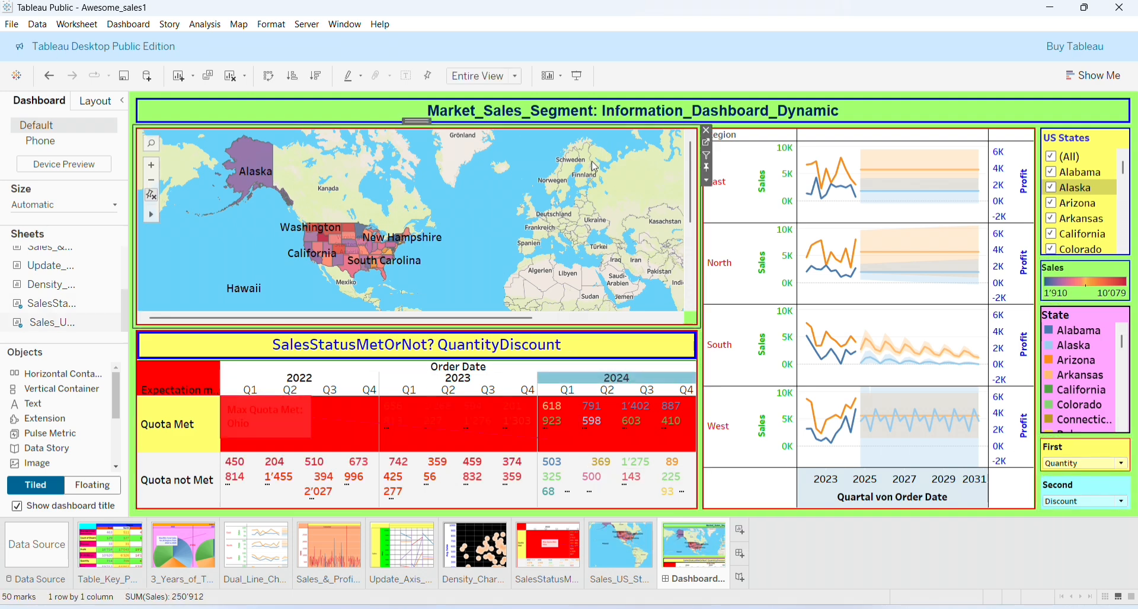
left_click(901, 173)
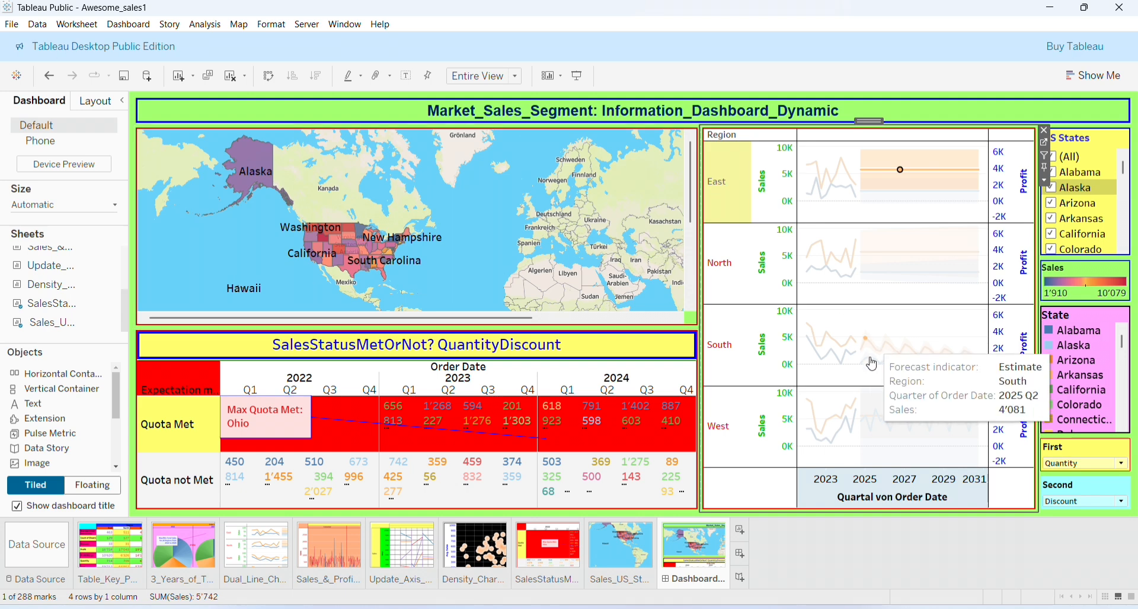
left_click(655, 172)
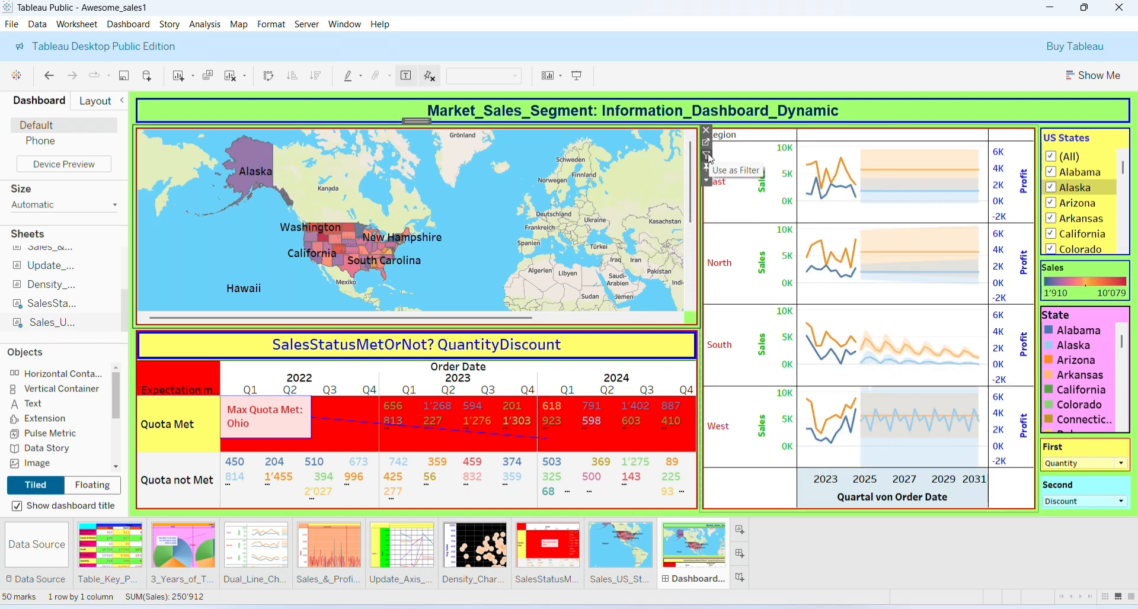
left_click(709, 157)
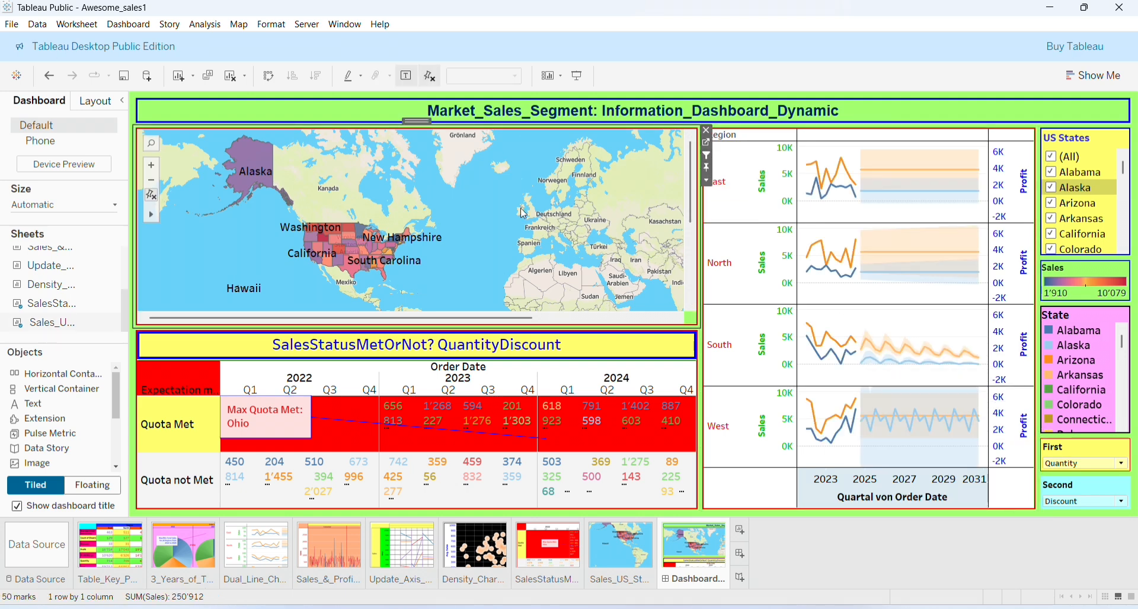
left_click(307, 227)
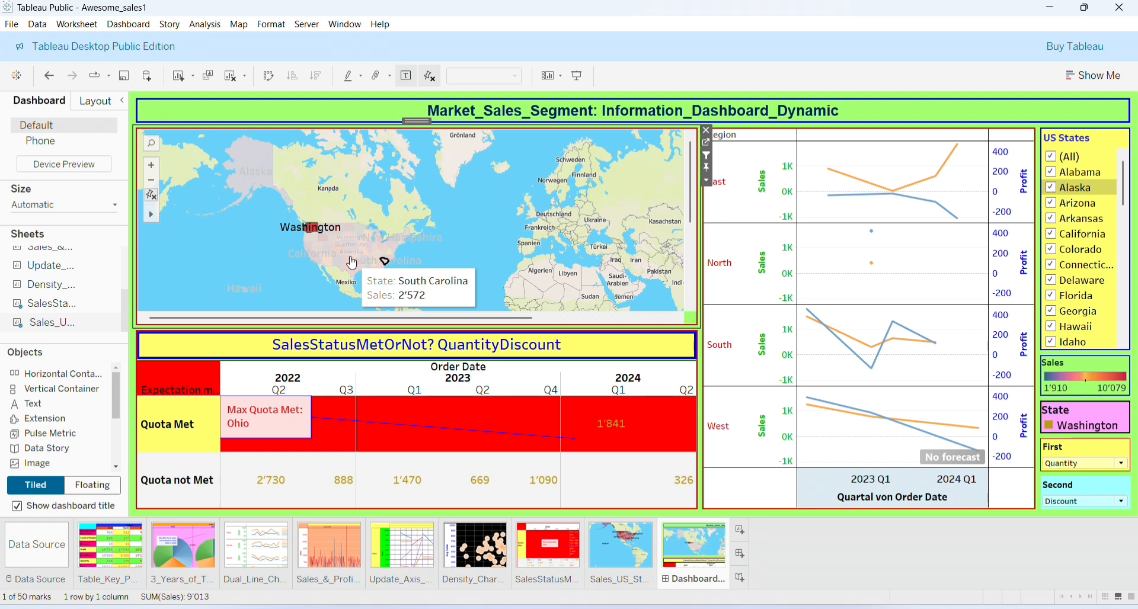
left_click(320, 272)
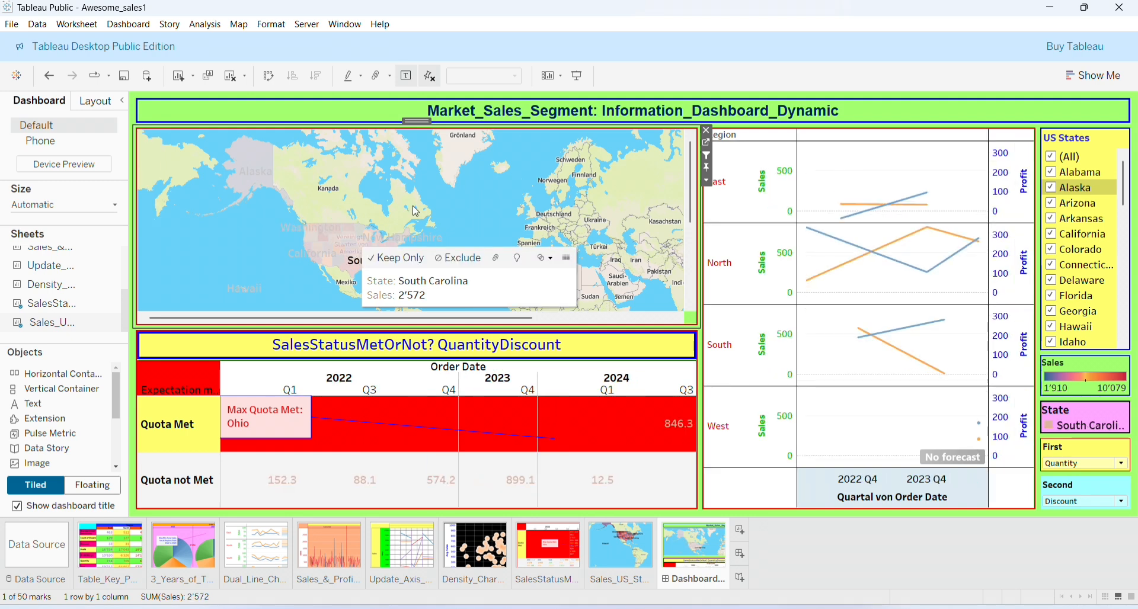
left_click(480, 223)
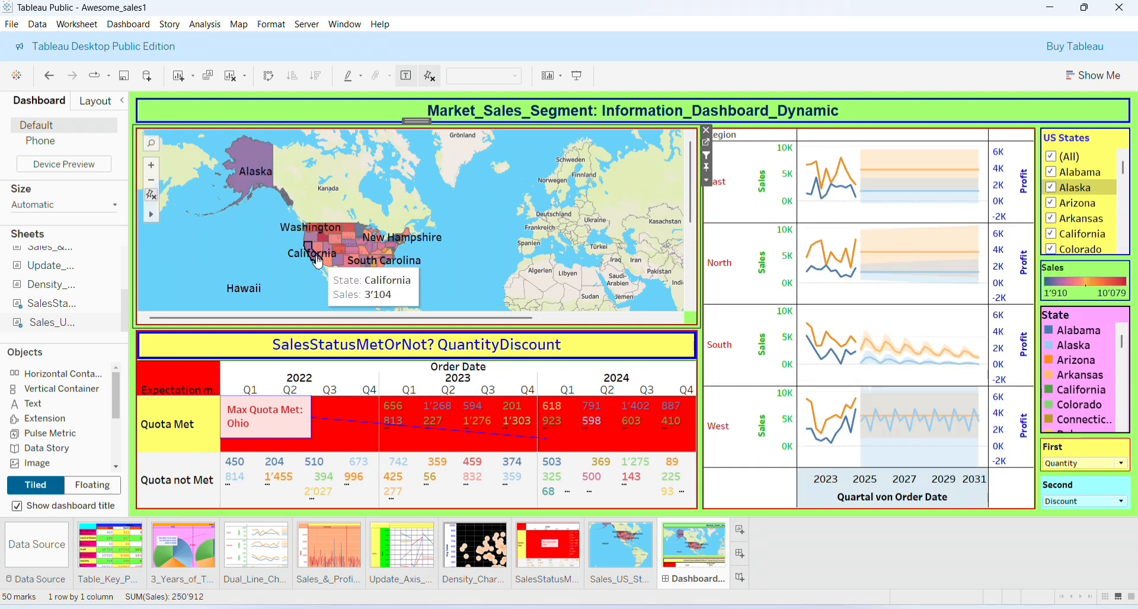
left_click(373, 234)
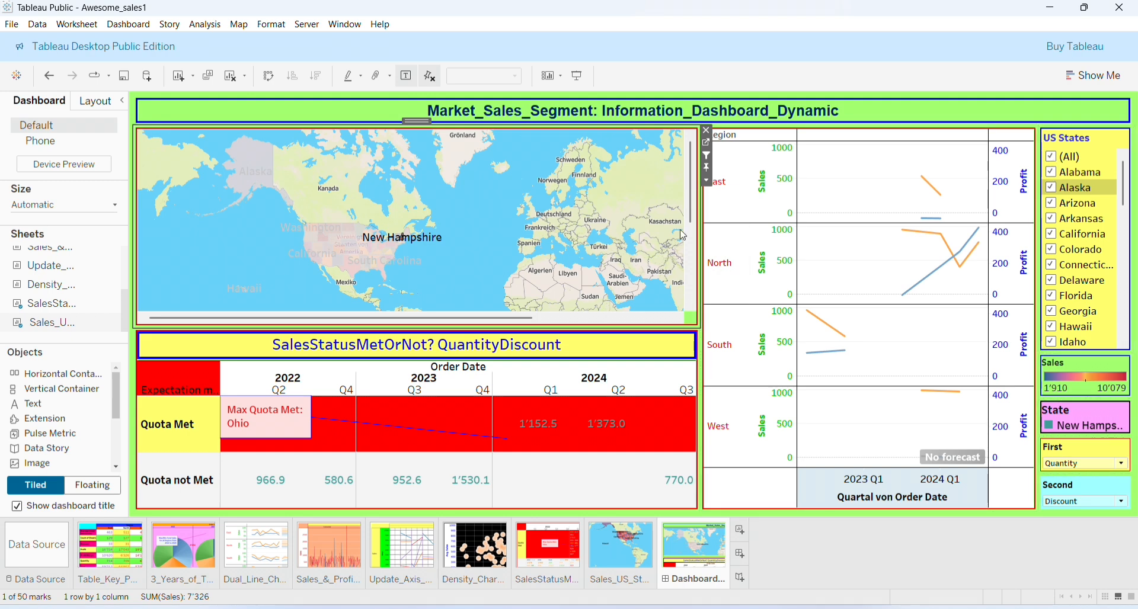
left_click(498, 169)
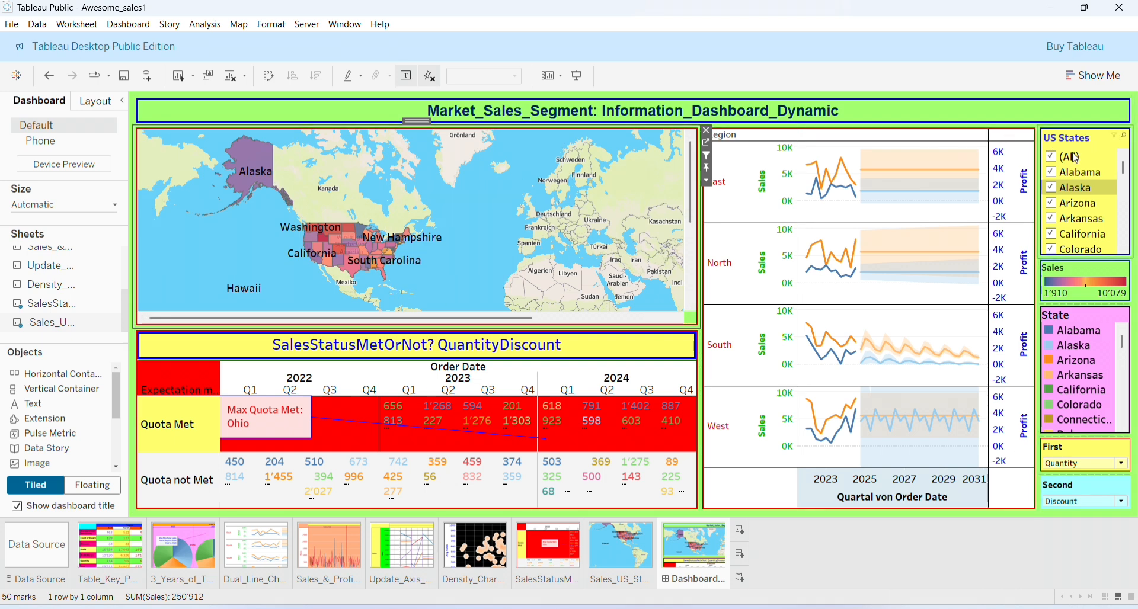
Uncheck Alaska, Arkansas, California and Colorado in the US States filter card
left_click(1052, 188)
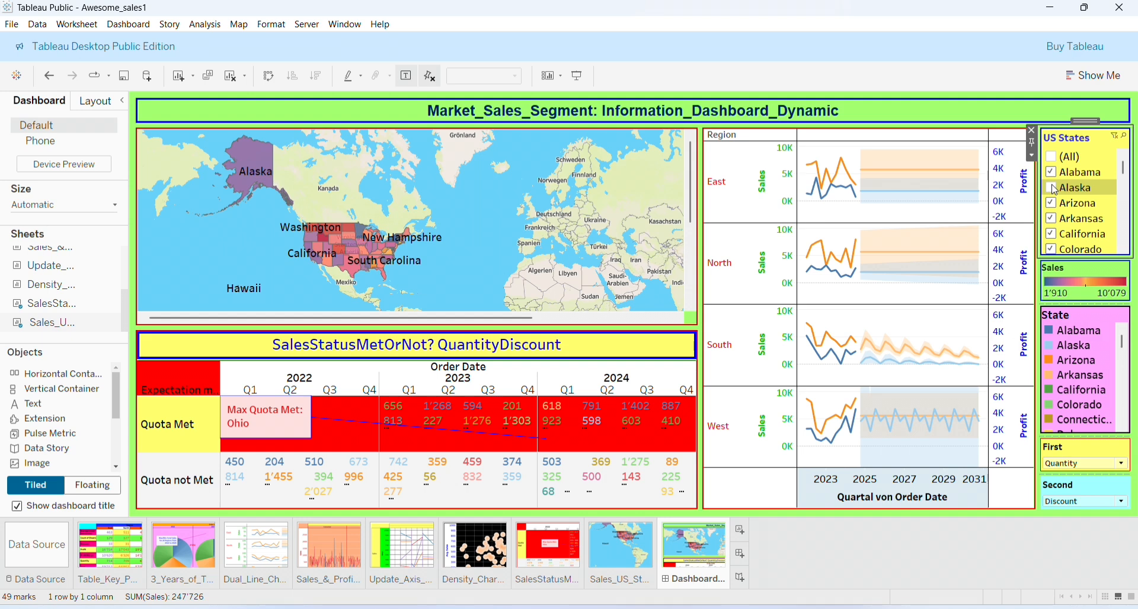
left_click(1053, 220)
left_click(1052, 236)
left_click(1052, 249)
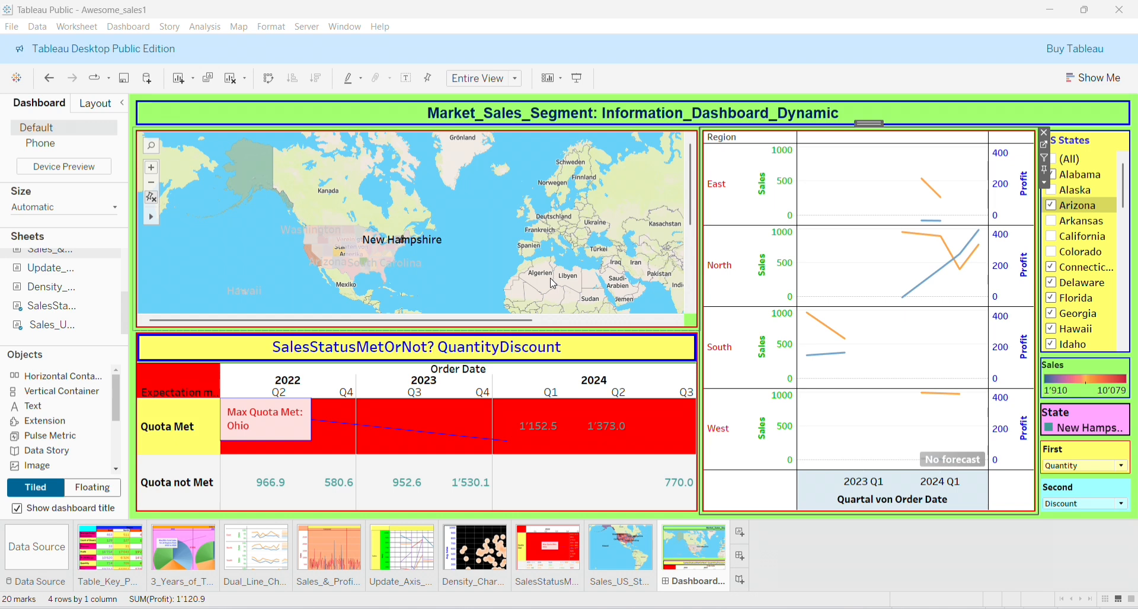
left_click(360, 228)
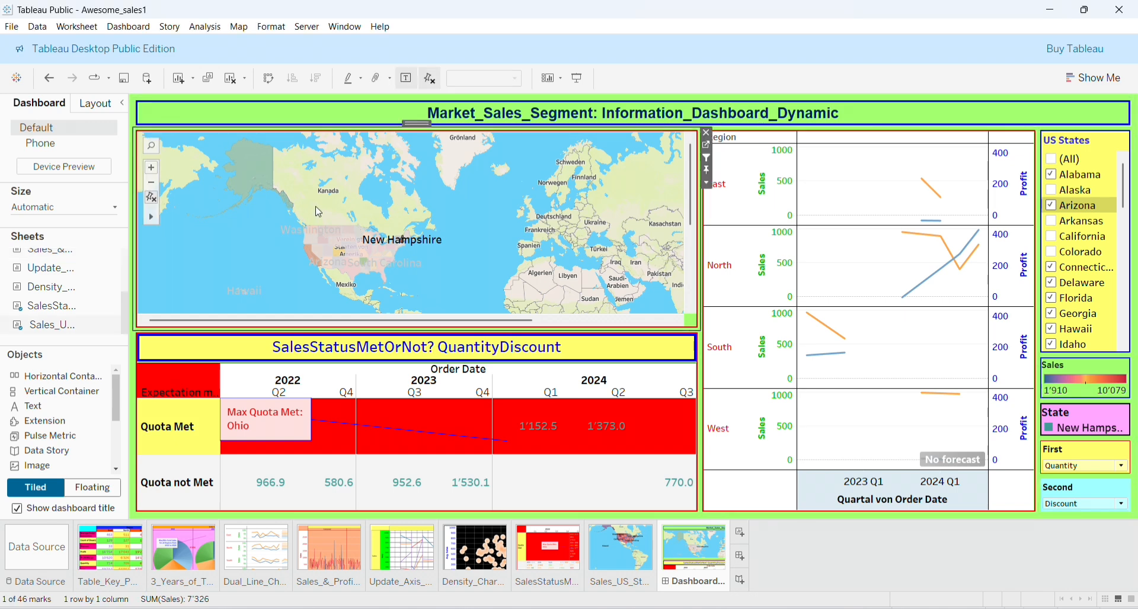
Collapse the Dashboard pane, go through Sheet Sorter back to Dashboard 1, and switch to sheet tabs
left_click(124, 104)
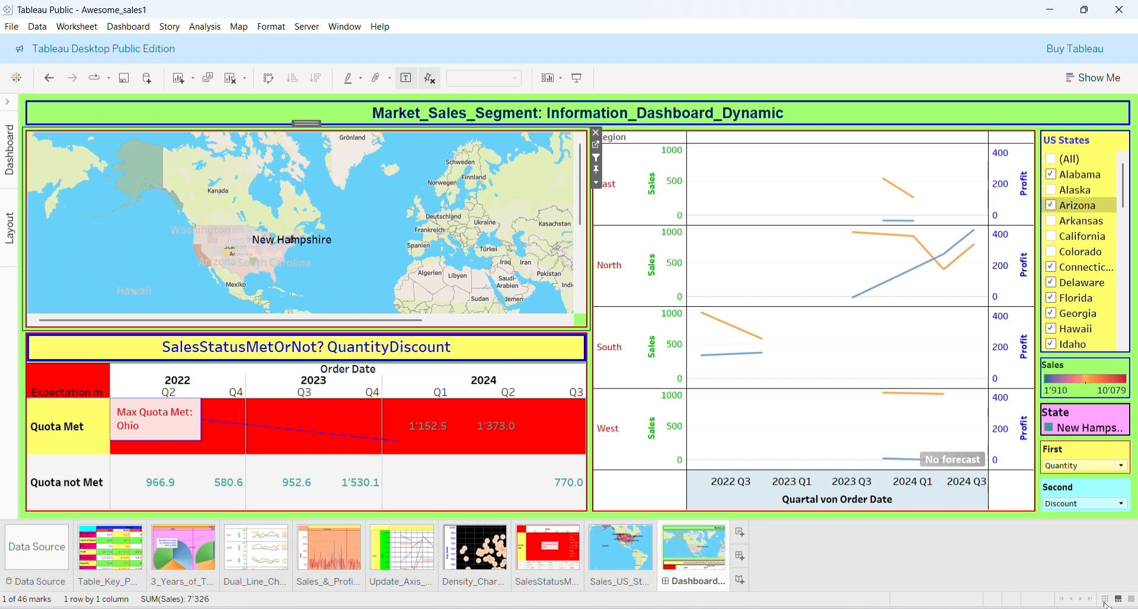
left_click(1107, 601)
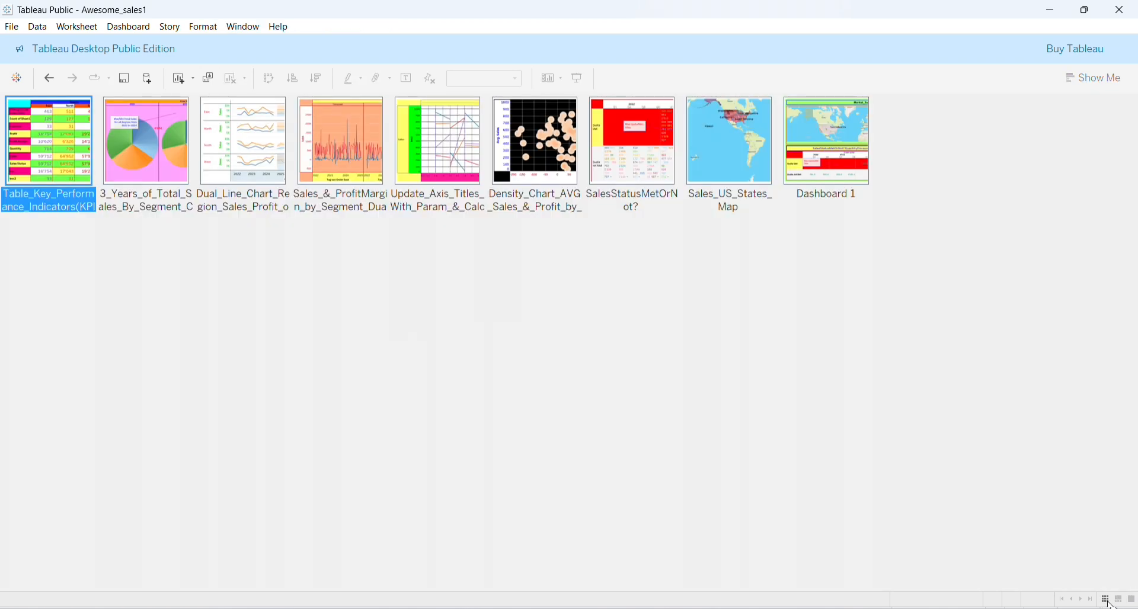
double_click(831, 130)
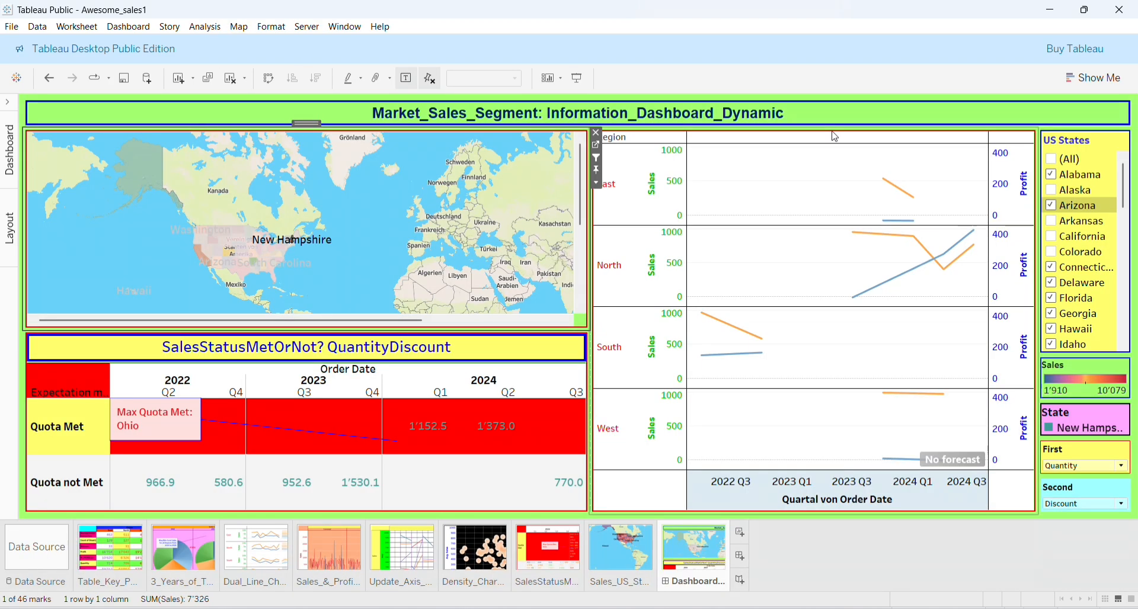
left_click(1133, 602)
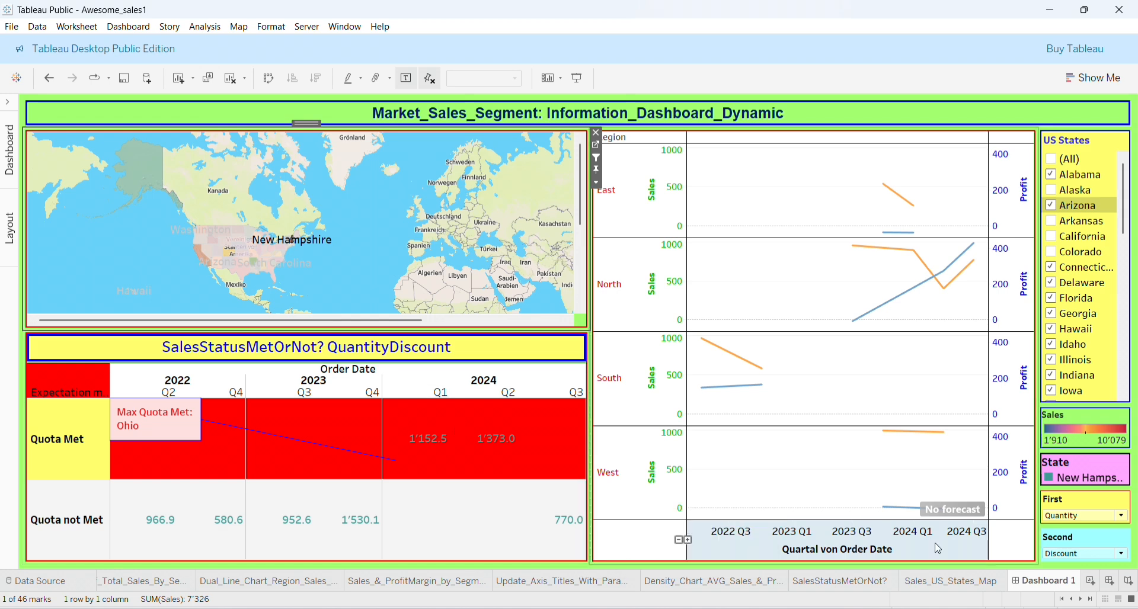
mouse_move(1047, 586)
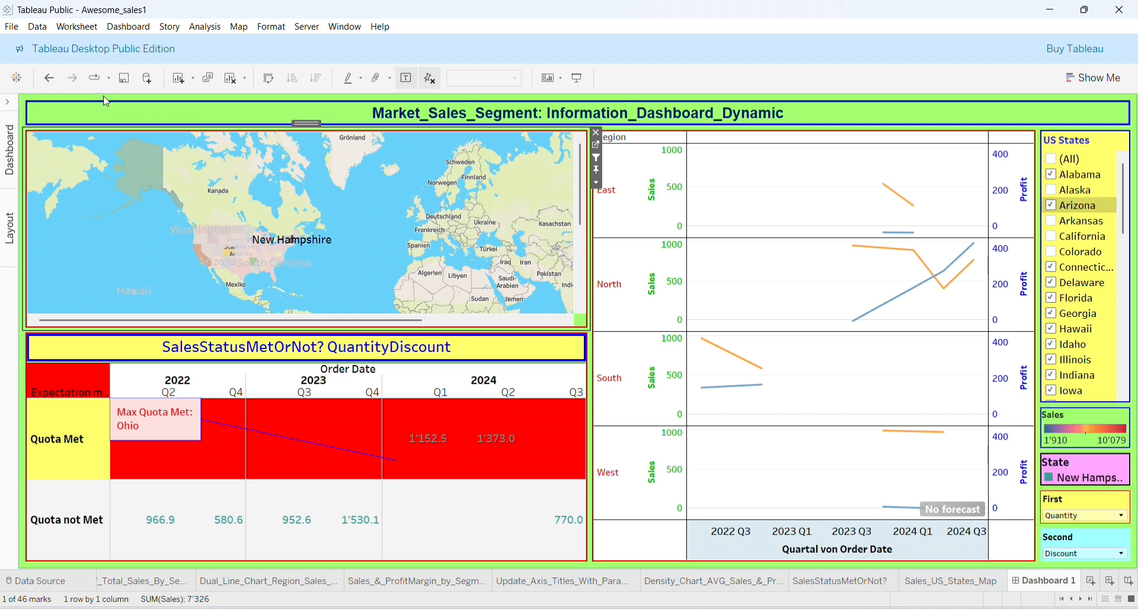
Save the workbook, tick (All) in US States, and clear the map's state selection
left_click(10, 28)
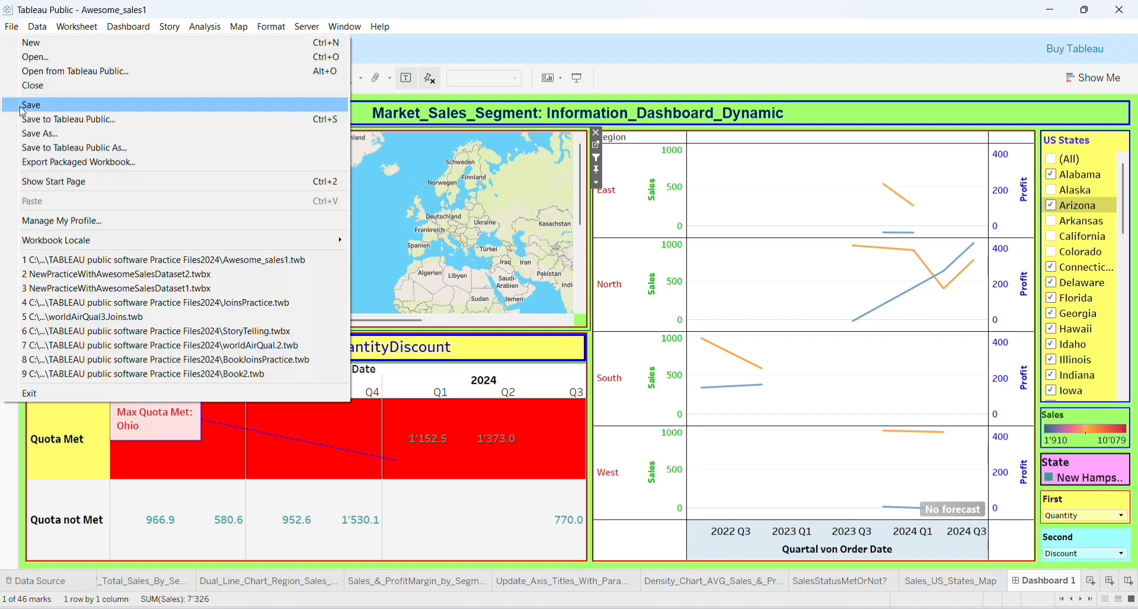
left_click(21, 112)
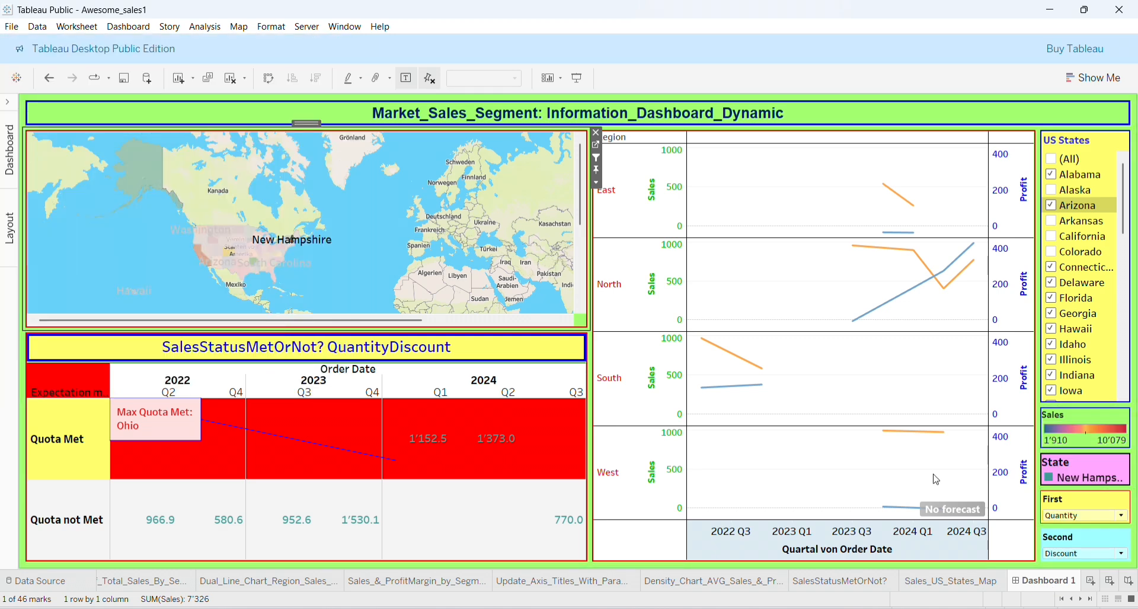
left_click(1051, 159)
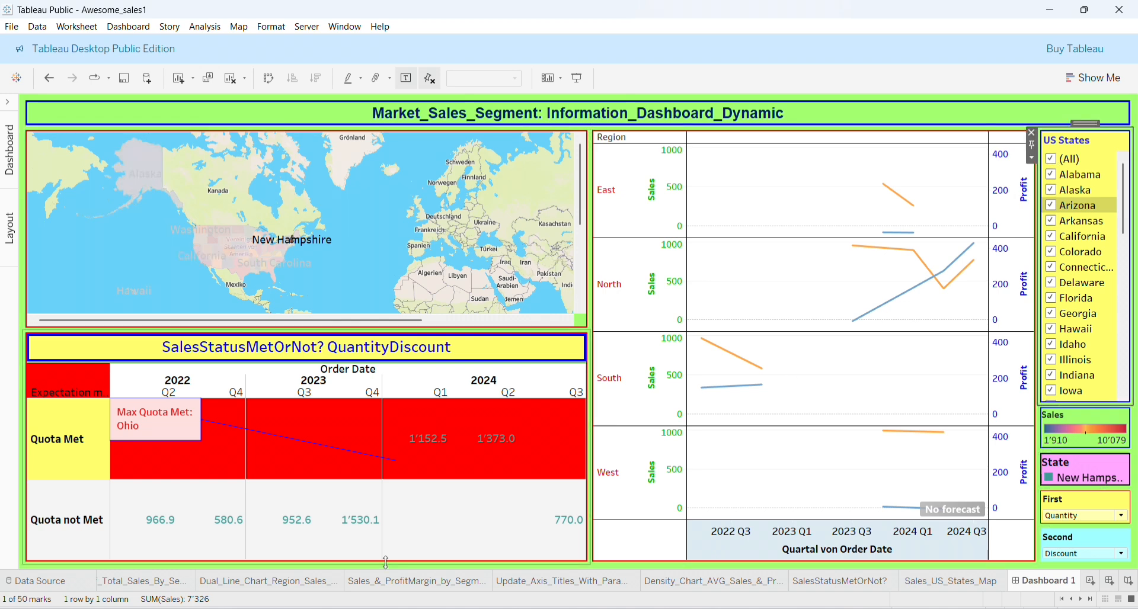
left_click(105, 262)
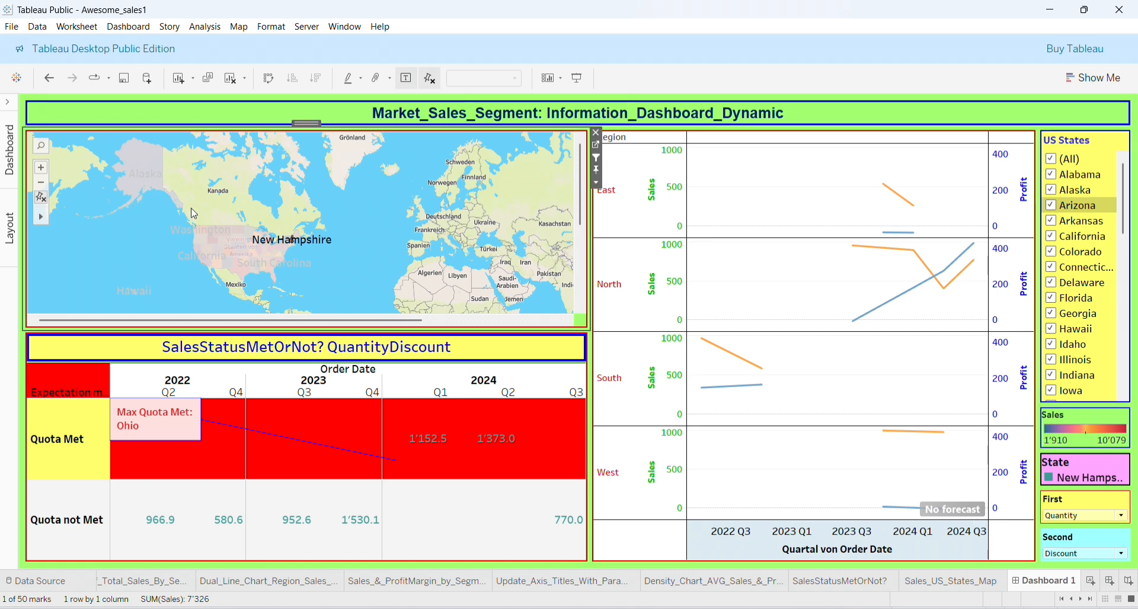
left_click(343, 251)
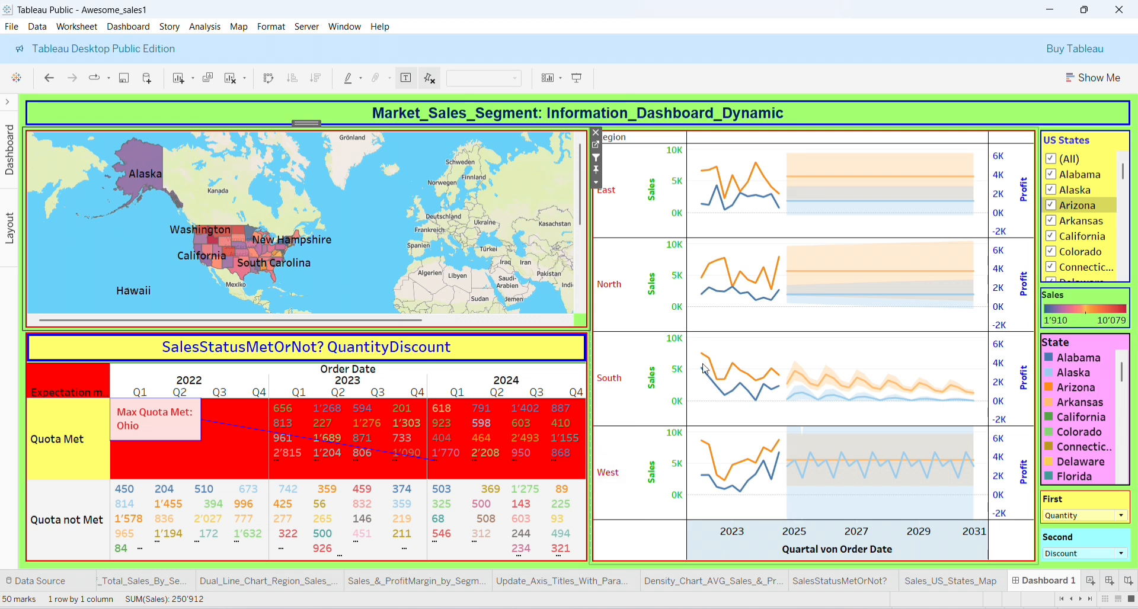
Expand the side pane, zoom out and pan the map, and narrow it to widen the charts
left_click(1060, 582)
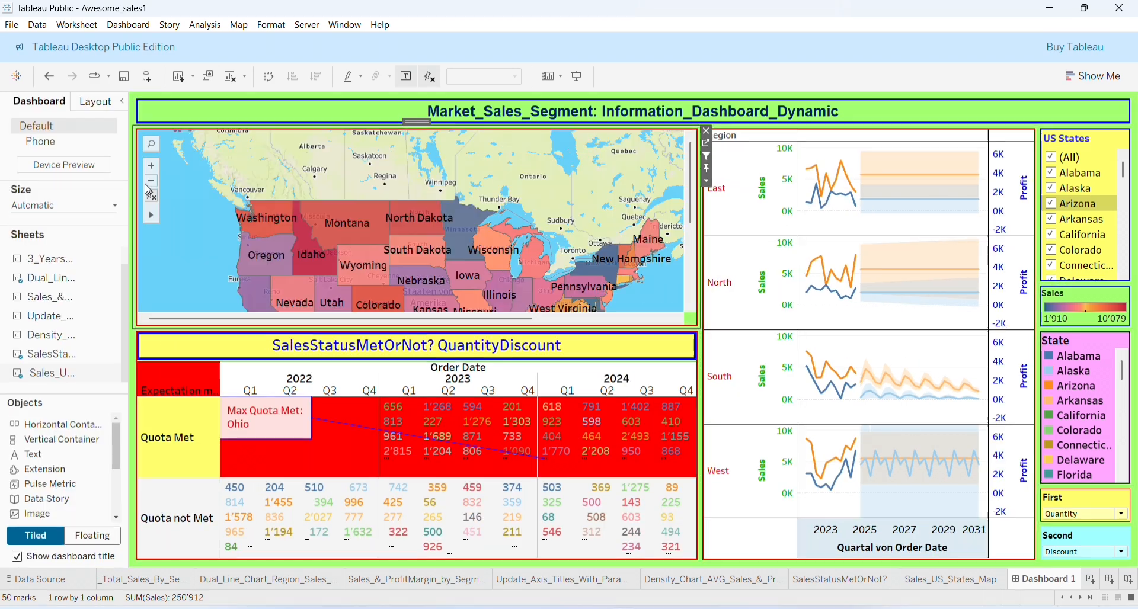
left_click(150, 183)
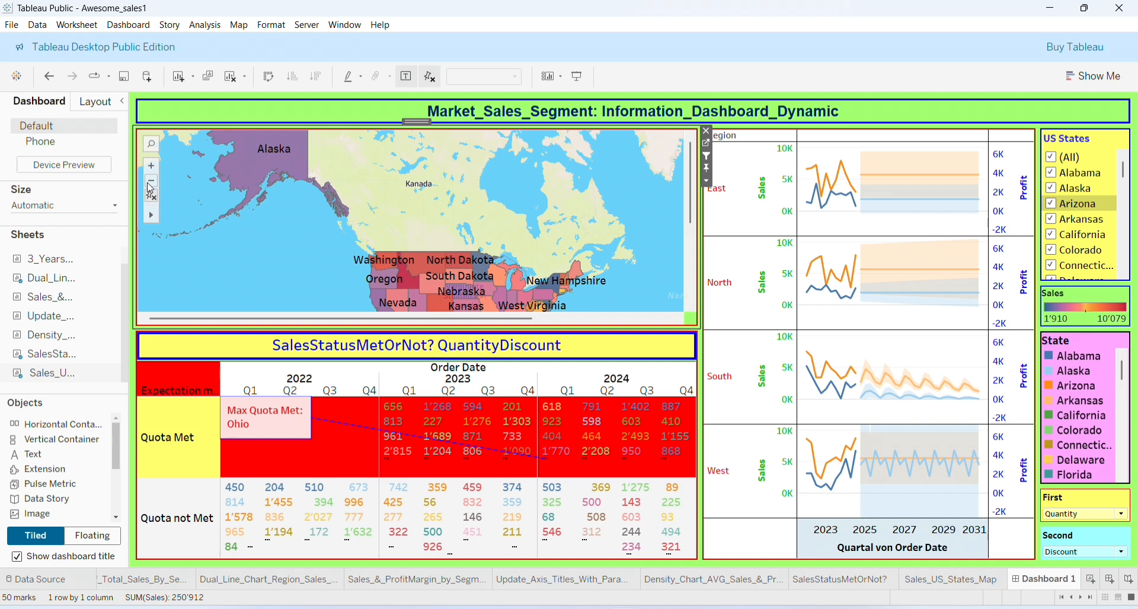
left_click(150, 183)
left_click_drag(541, 253, 429, 147)
left_click_drag(487, 180, 397, 207)
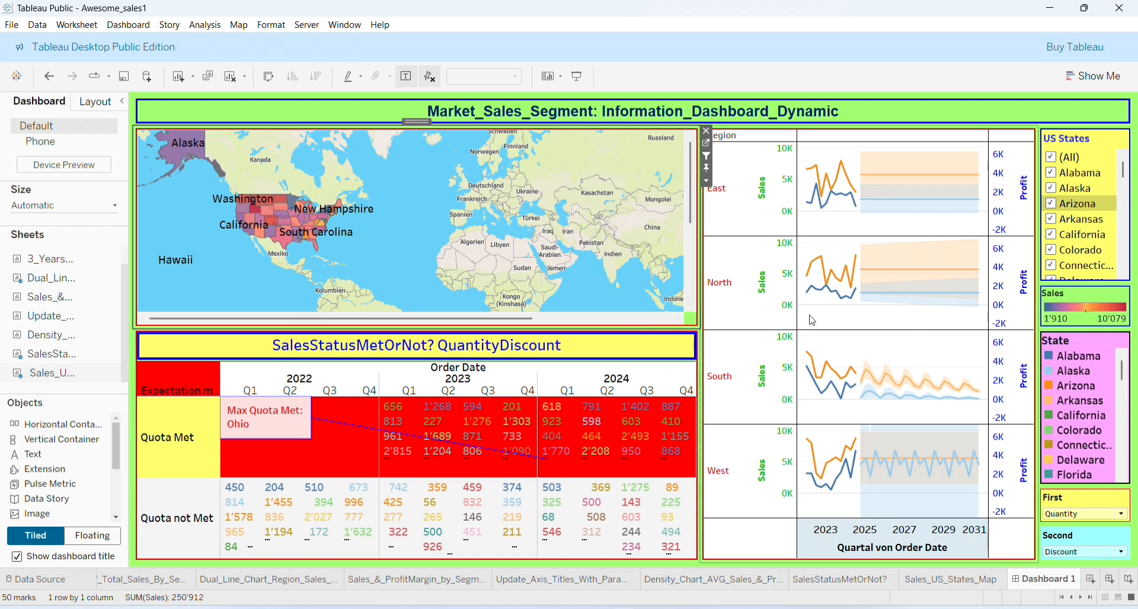
left_click_drag(701, 305, 620, 294)
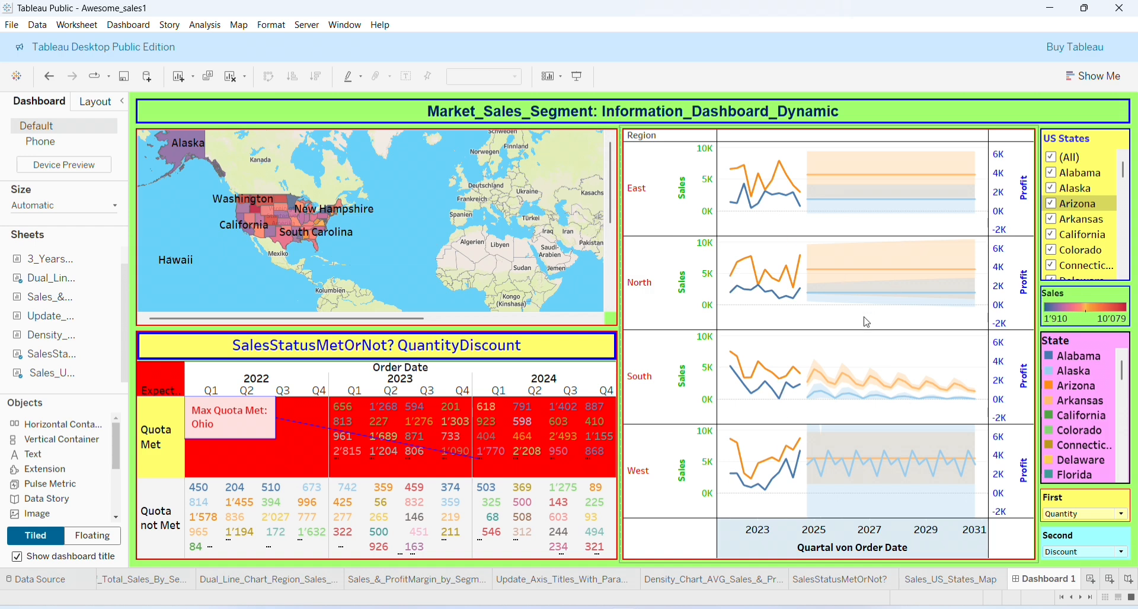
left_click(455, 422)
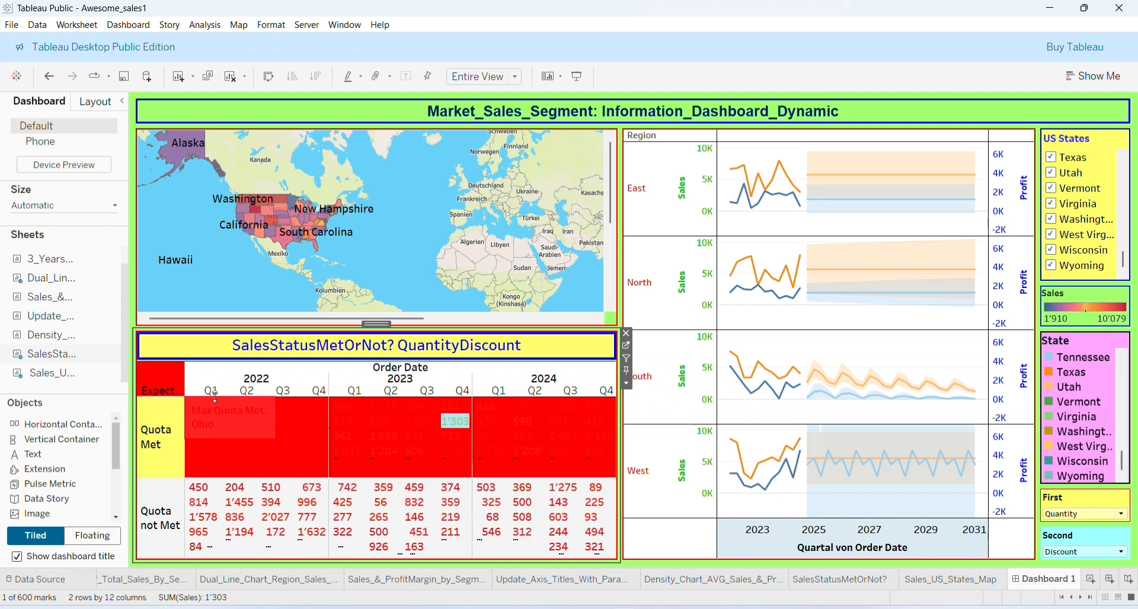
left_click(163, 459)
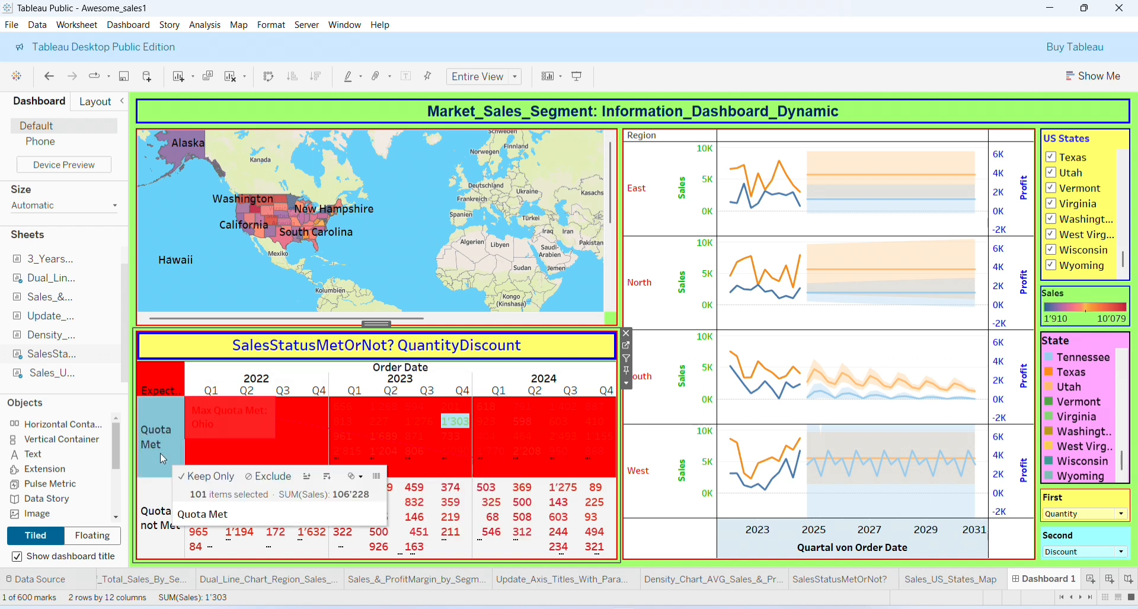